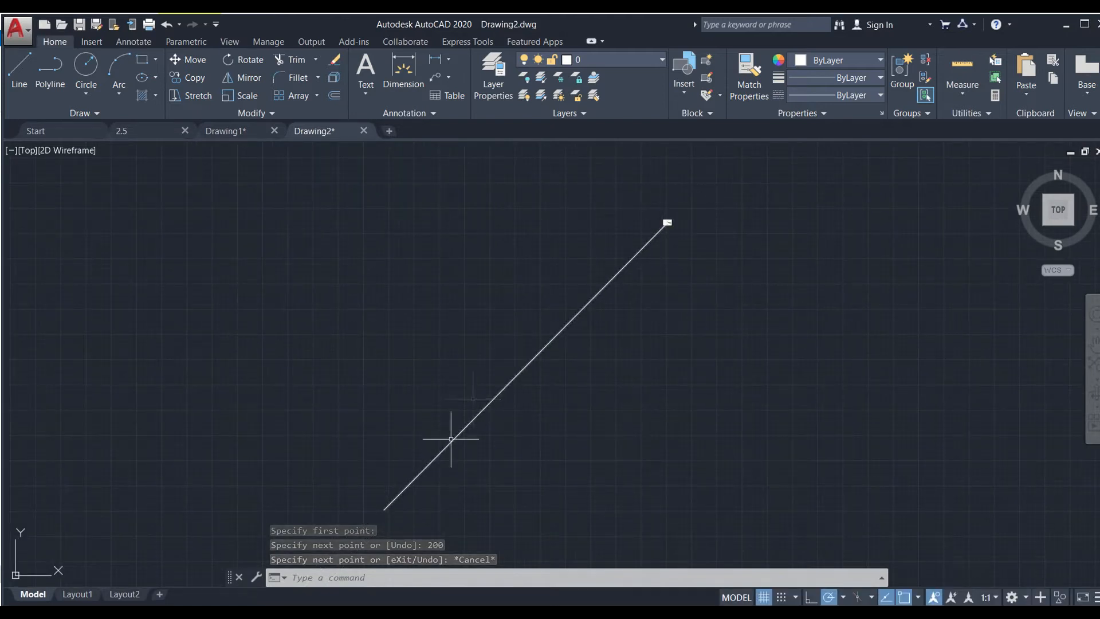
Scale the force-diagram picture about its bottom-right corner by a freehand factor of about 100.
{"action": "middle_click_drag", "start_coordinate": [663, 177], "coordinate": [667, 226]}
{"action": "scroll", "coordinate": [669, 247], "scroll_direction": "up", "scroll_amount": 2}
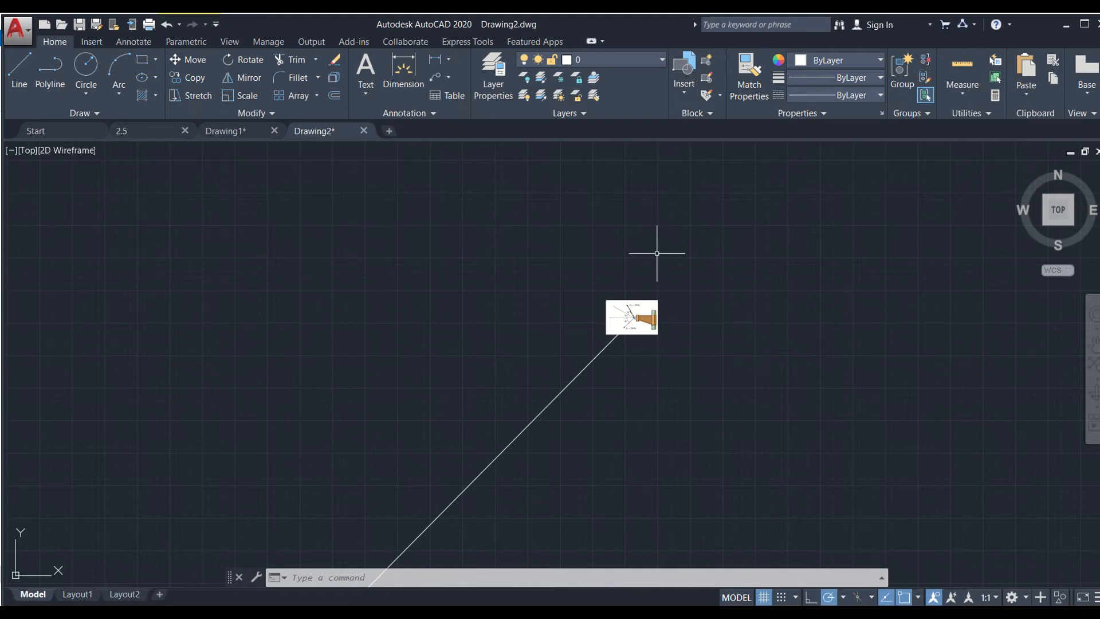
{"action": "scroll", "coordinate": [655, 318], "scroll_direction": "up", "scroll_amount": 5}
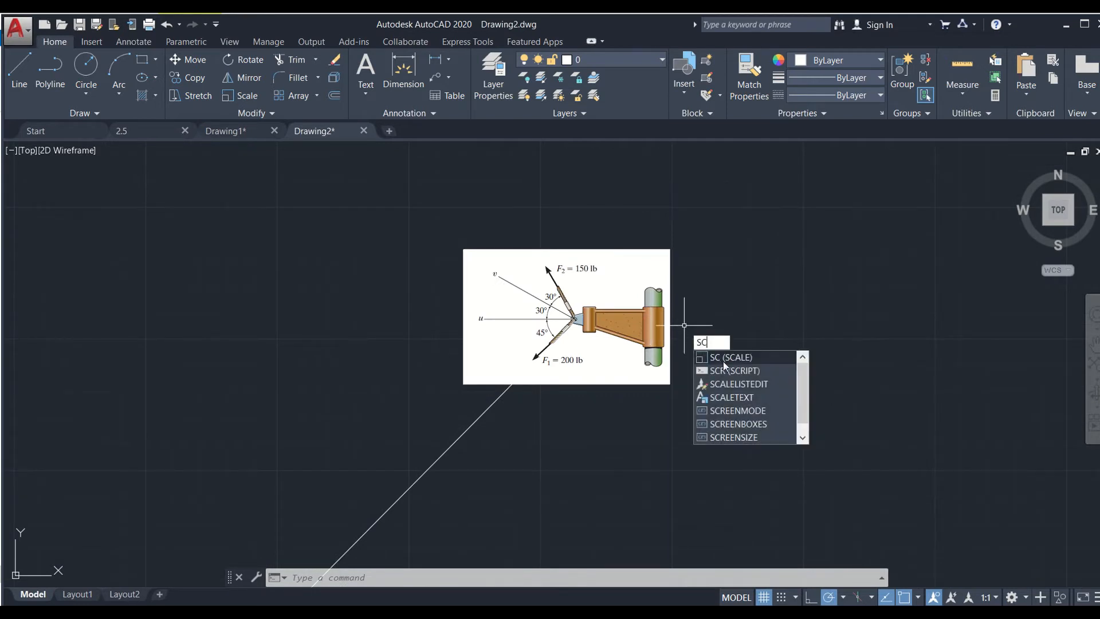
{"action": "key", "text": "Return"}
{"action": "left_click", "coordinate": [669, 383]}
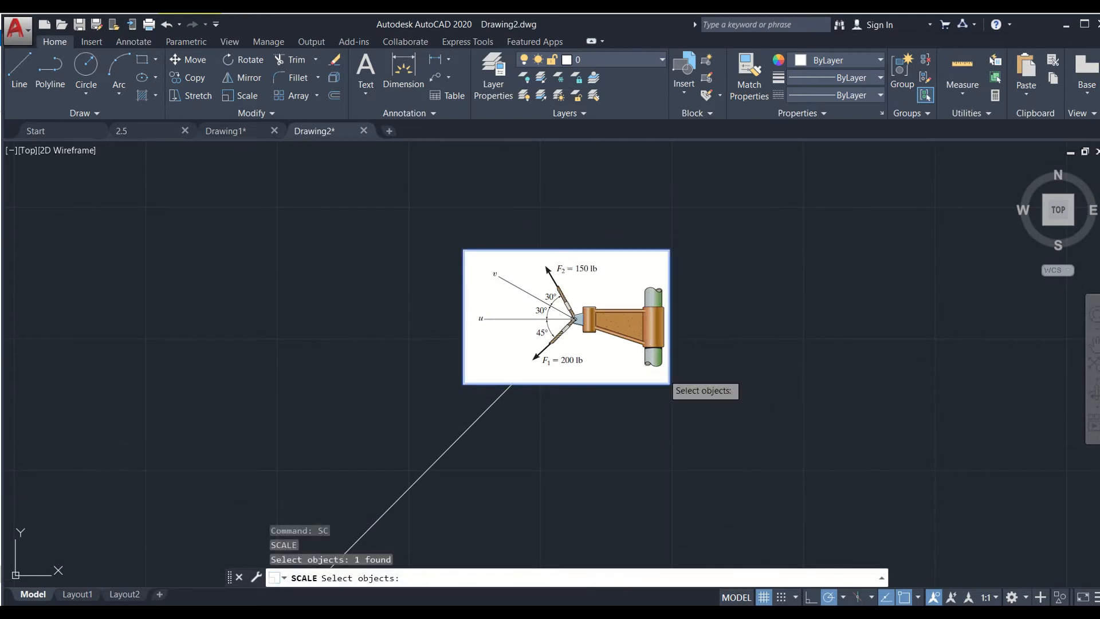
{"action": "key", "text": "Return"}
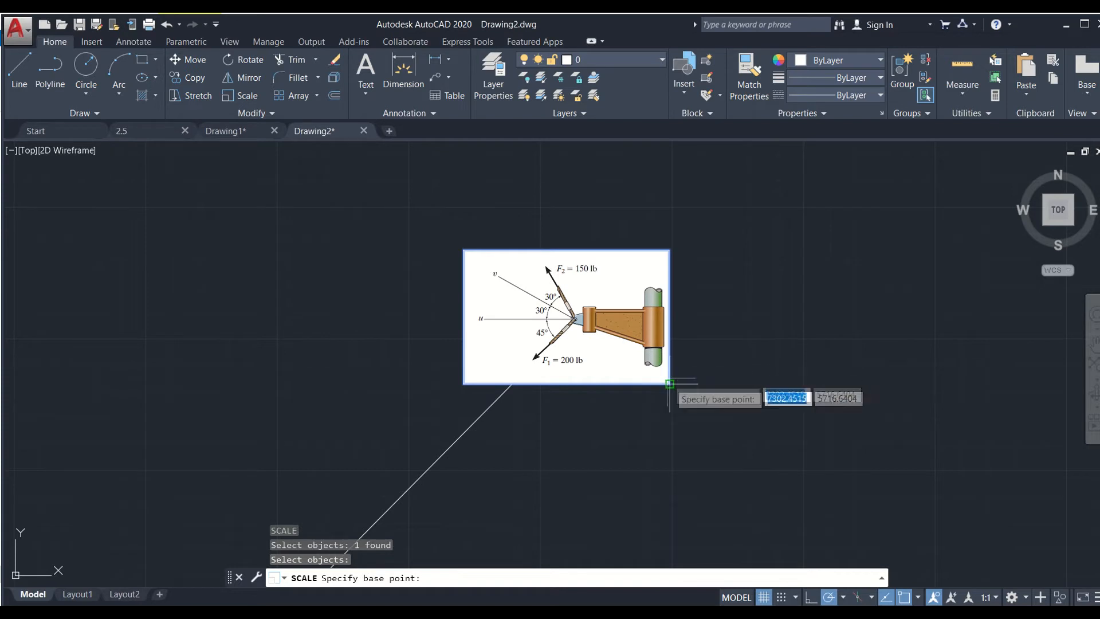
{"action": "left_click", "coordinate": [670, 383]}
{"action": "scroll", "coordinate": [673, 396], "scroll_direction": "down", "scroll_amount": 2}
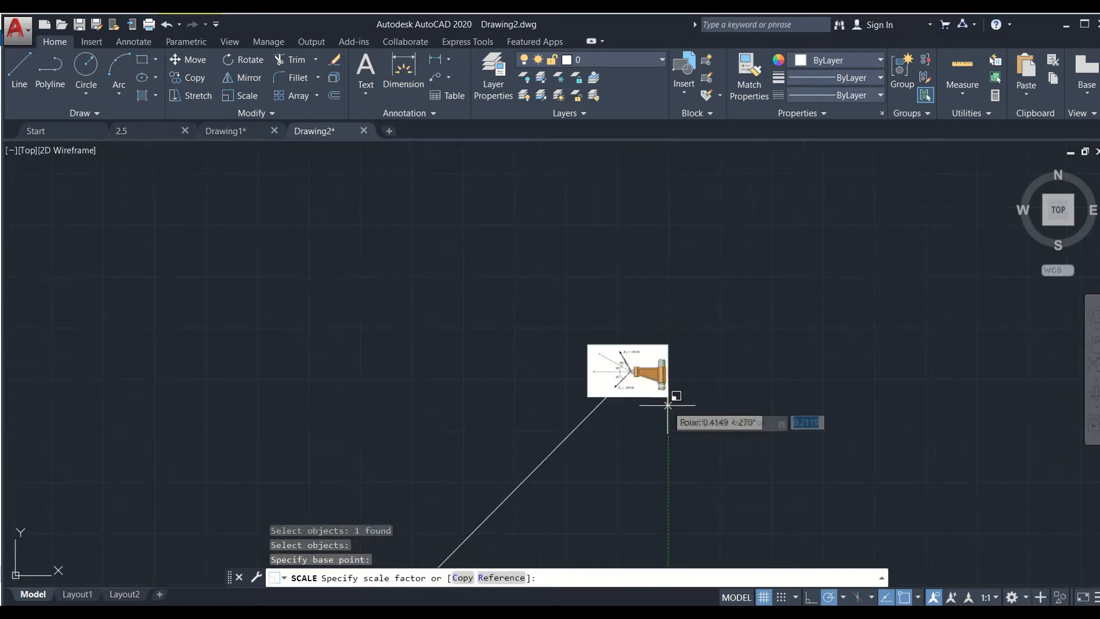
{"action": "mouse_move", "coordinate": [729, 438]}
{"action": "middle_mouse_down"}
{"action": "mouse_move", "coordinate": [734, 371]}
{"action": "mouse_move", "coordinate": [807, 278]}
{"action": "middle_mouse_up"}
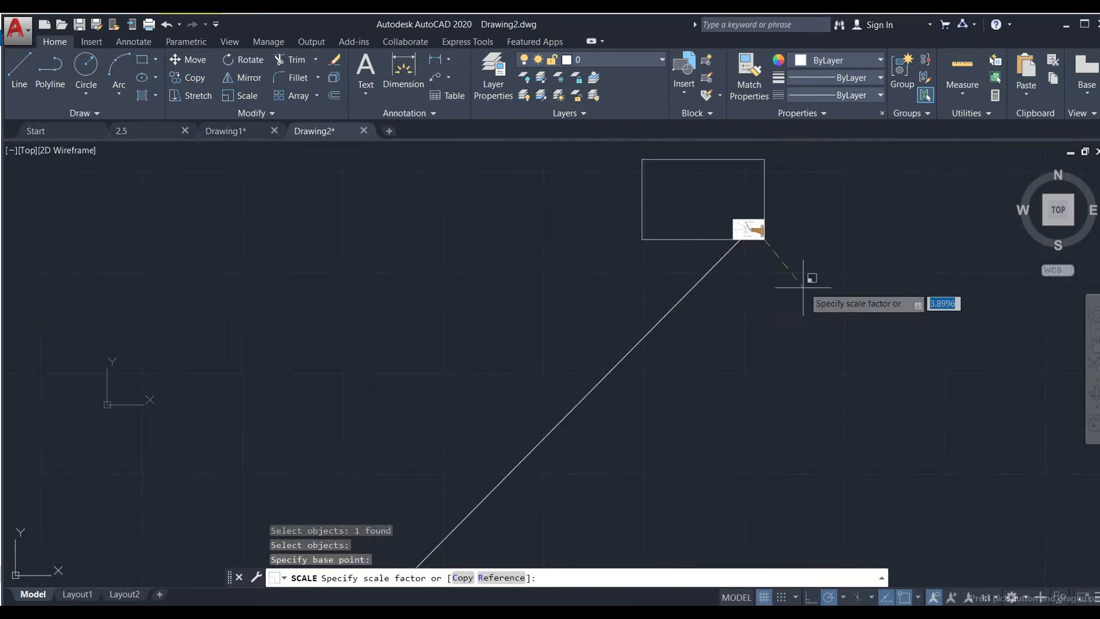
{"action": "middle_click_drag", "start_coordinate": [782, 361], "coordinate": [793, 265]}
{"action": "scroll", "coordinate": [847, 238], "scroll_direction": "down", "scroll_amount": 5}
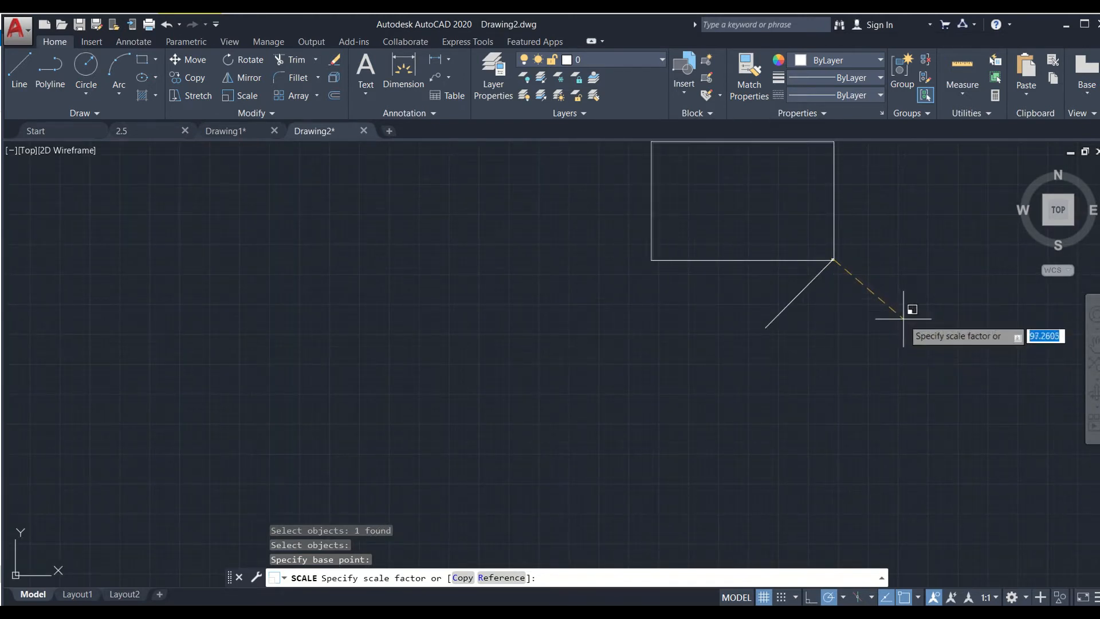
{"action": "left_click", "coordinate": [910, 321]}
{"action": "key", "text": "Return"}
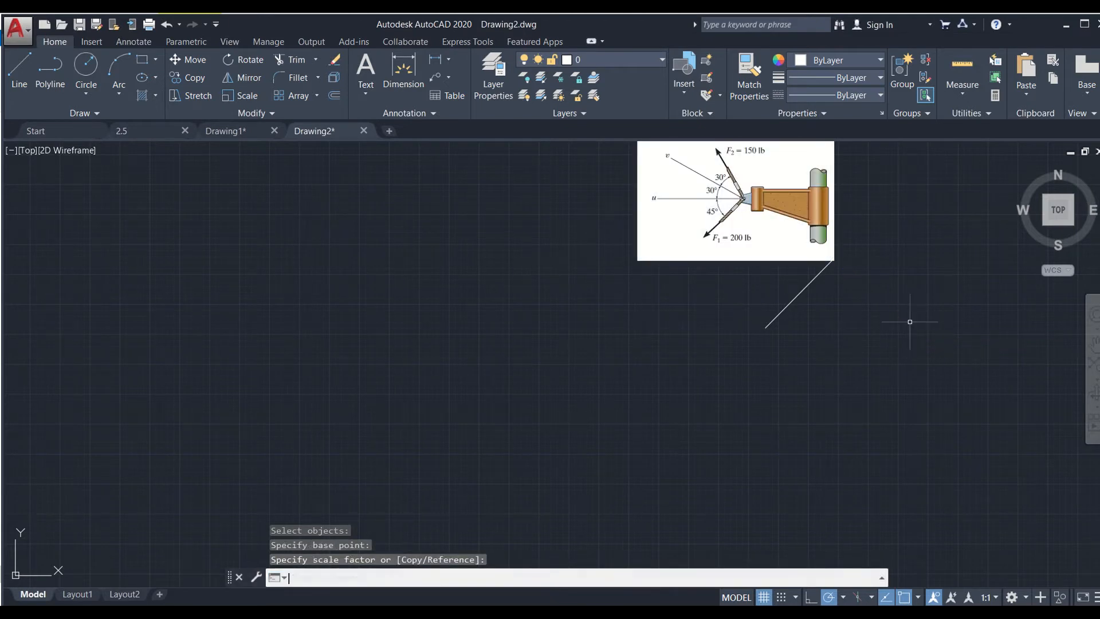
{"action": "left_click", "coordinate": [837, 313]}
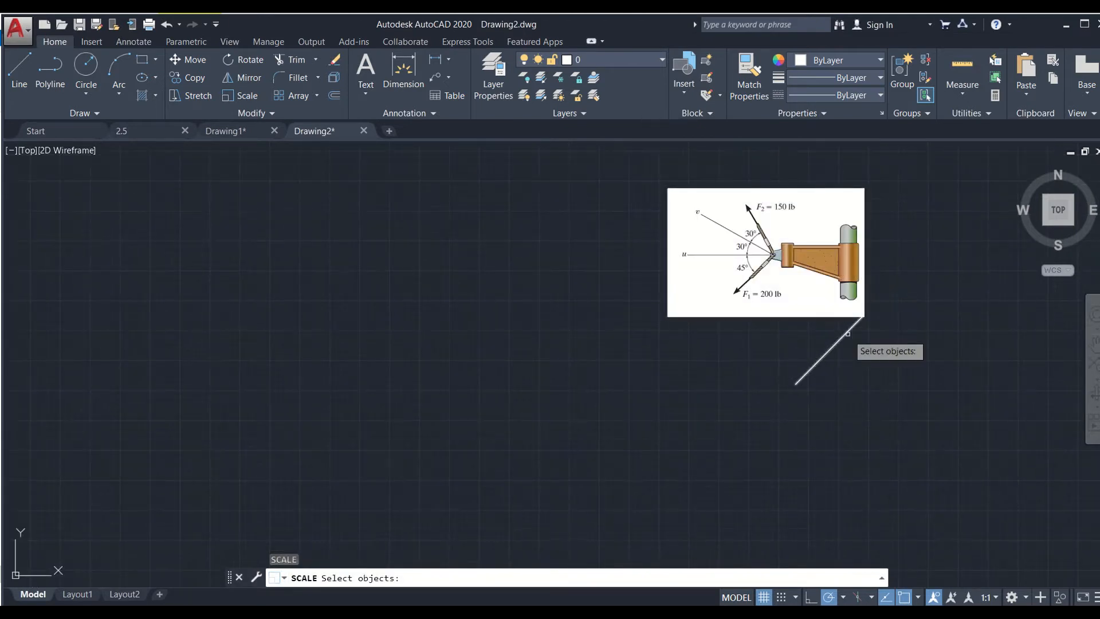
{"action": "key", "text": "Escape"}
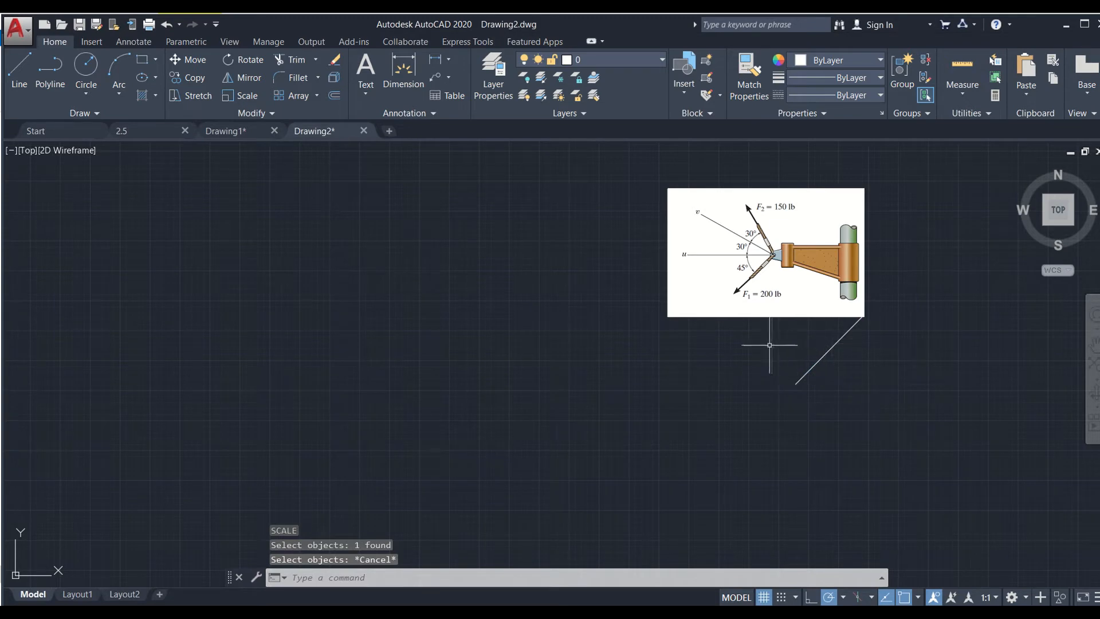
Erase the diagonal line below the force-diagram picture.
{"action": "middle_click_drag", "start_coordinate": [769, 344], "coordinate": [774, 379]}
{"action": "left_click", "coordinate": [814, 397]}
{"action": "key", "text": "Delete"}
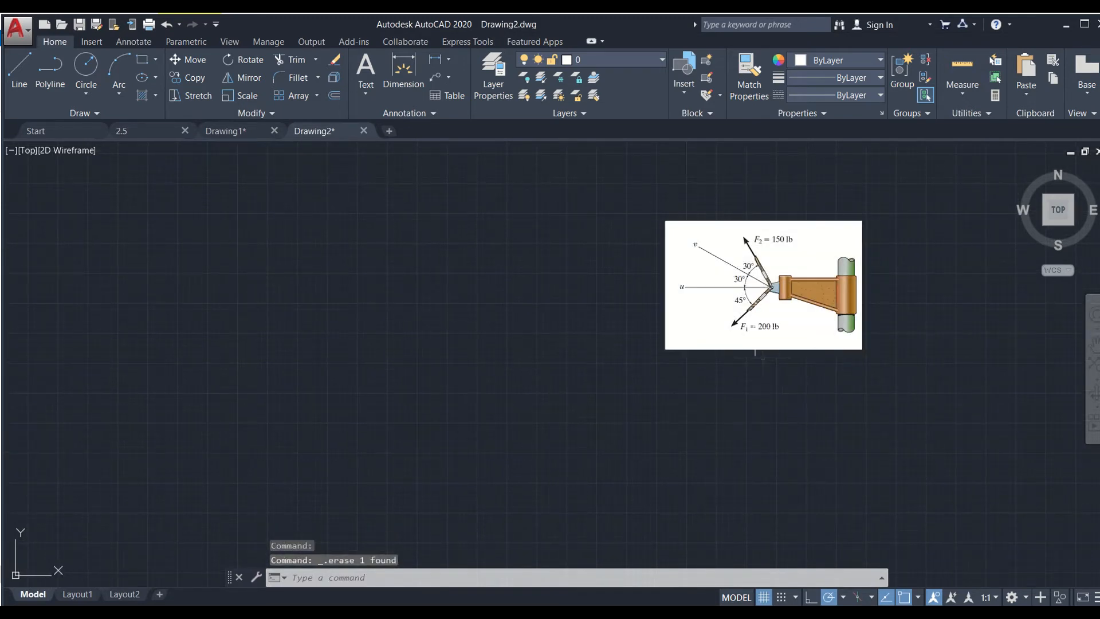
Draw a 200-unit line from the ring where the ropes meet, running down-left at 135° along the F1 force.
{"action": "scroll", "coordinate": [775, 263], "scroll_direction": "down", "scroll_amount": 4}
{"action": "scroll", "coordinate": [774, 263], "scroll_direction": "up", "scroll_amount": 8}
{"action": "type", "text": "l"}
{"action": "key", "text": "Return"}
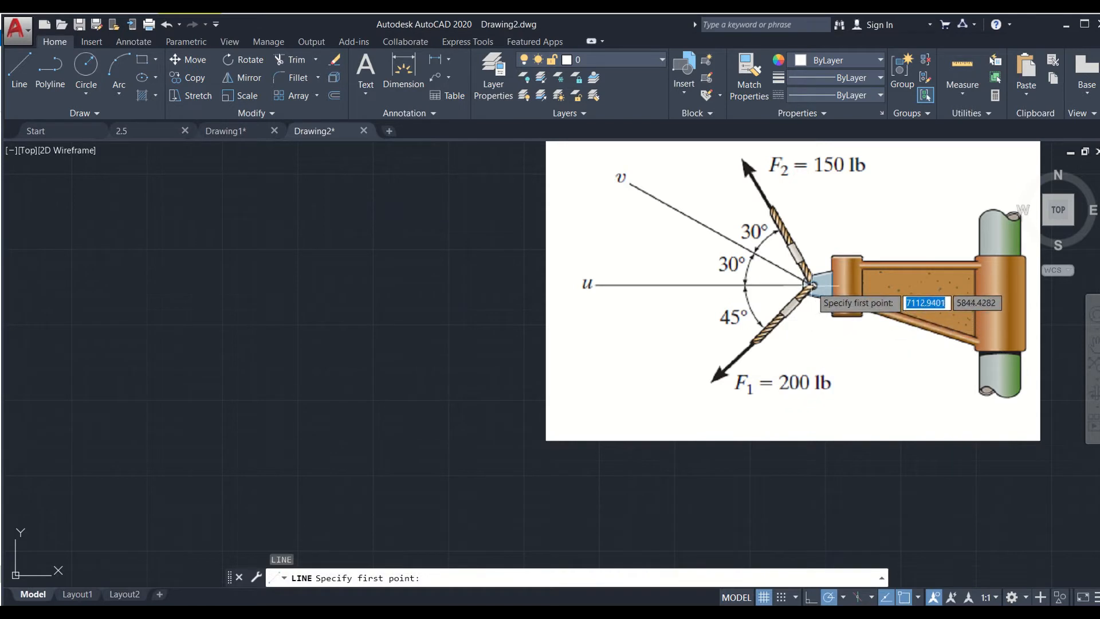
{"action": "left_click", "coordinate": [814, 284]}
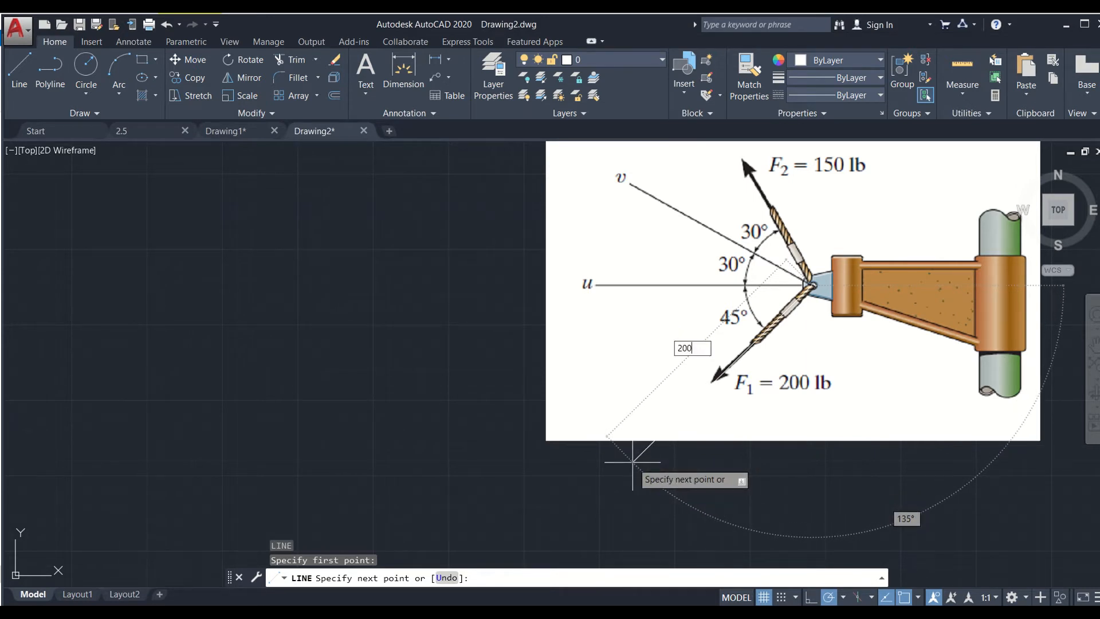
{"action": "key", "text": "Return"}
{"action": "key", "text": "Escape"}
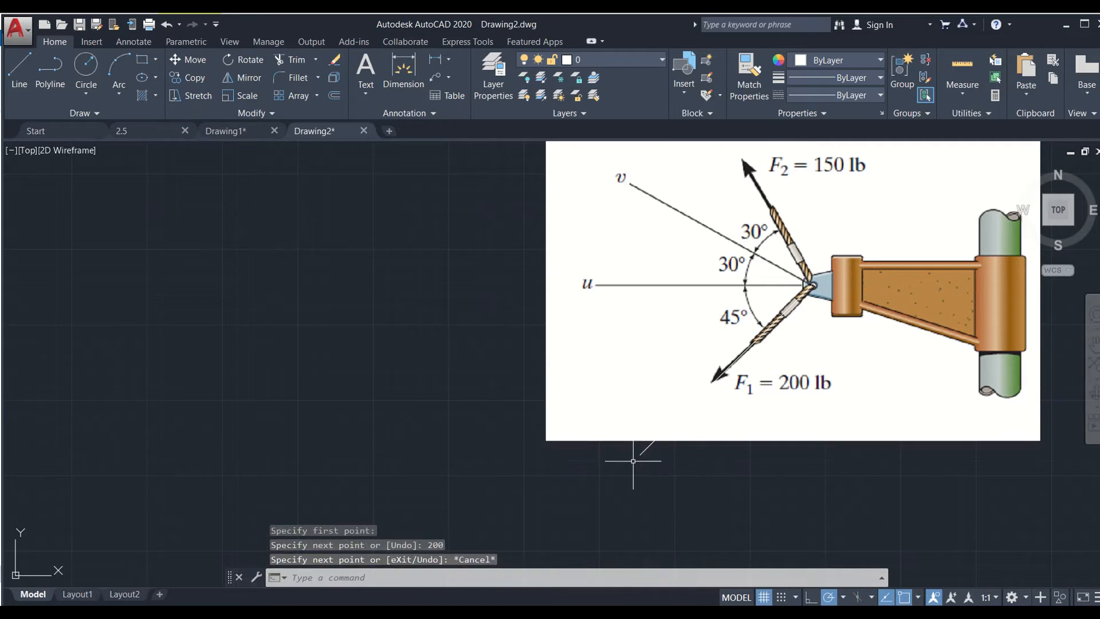
{"action": "middle_click_drag", "start_coordinate": [785, 420], "coordinate": [618, 463]}
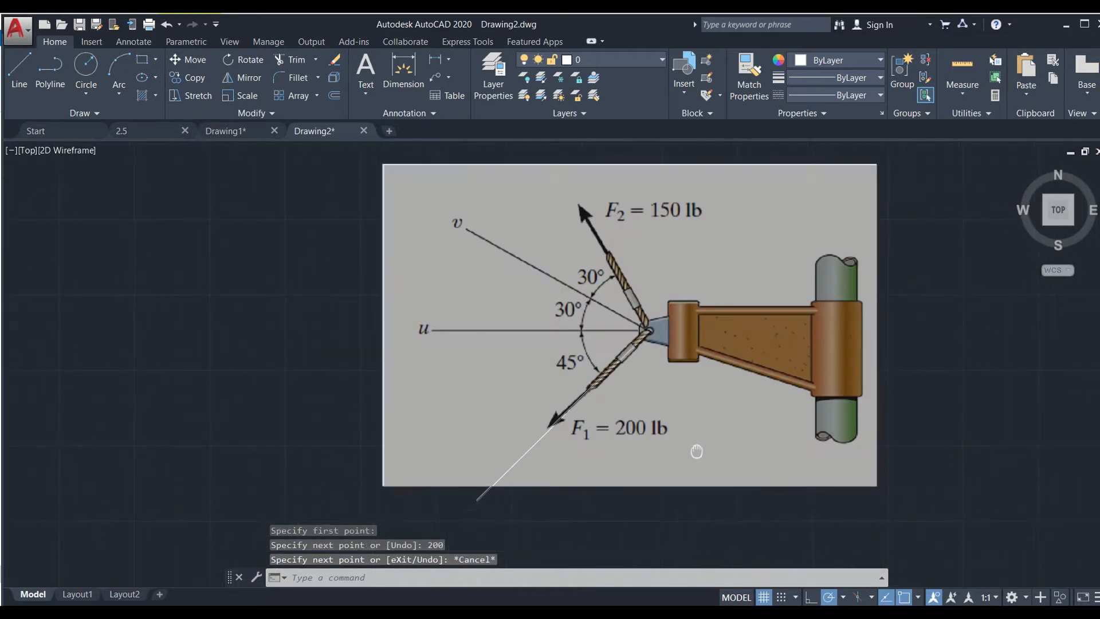
{"action": "key", "text": "Return"}
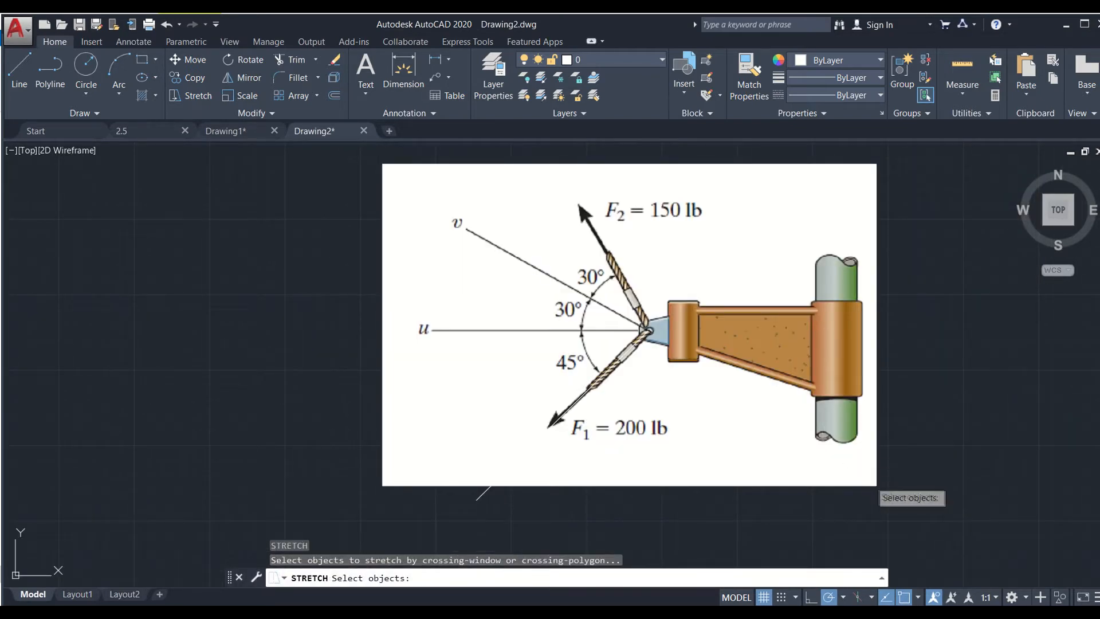
{"action": "key", "text": "Escape"}
{"action": "type", "text": "sc"}
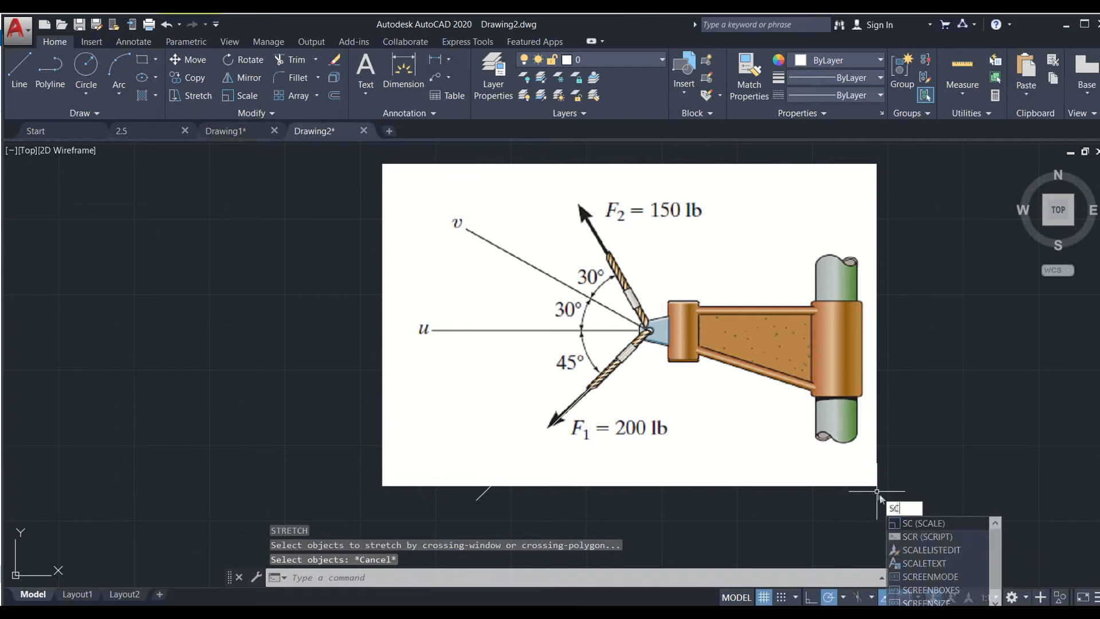
{"action": "key", "text": "Return"}
{"action": "left_click", "coordinate": [877, 491]}
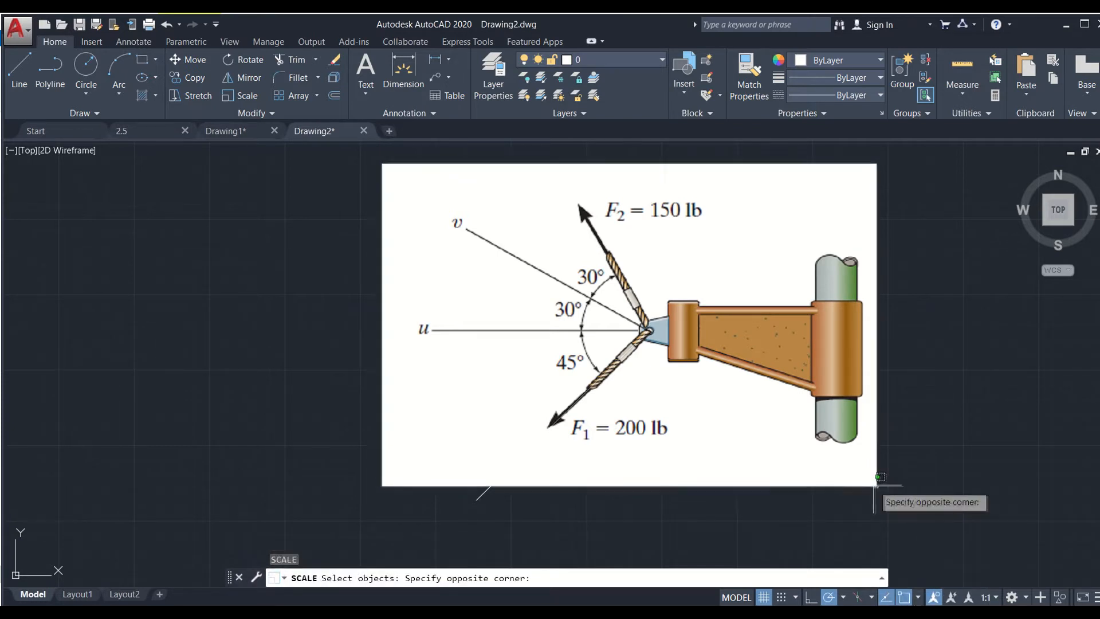
{"action": "left_click", "coordinate": [876, 485]}
{"action": "key", "text": "Return"}
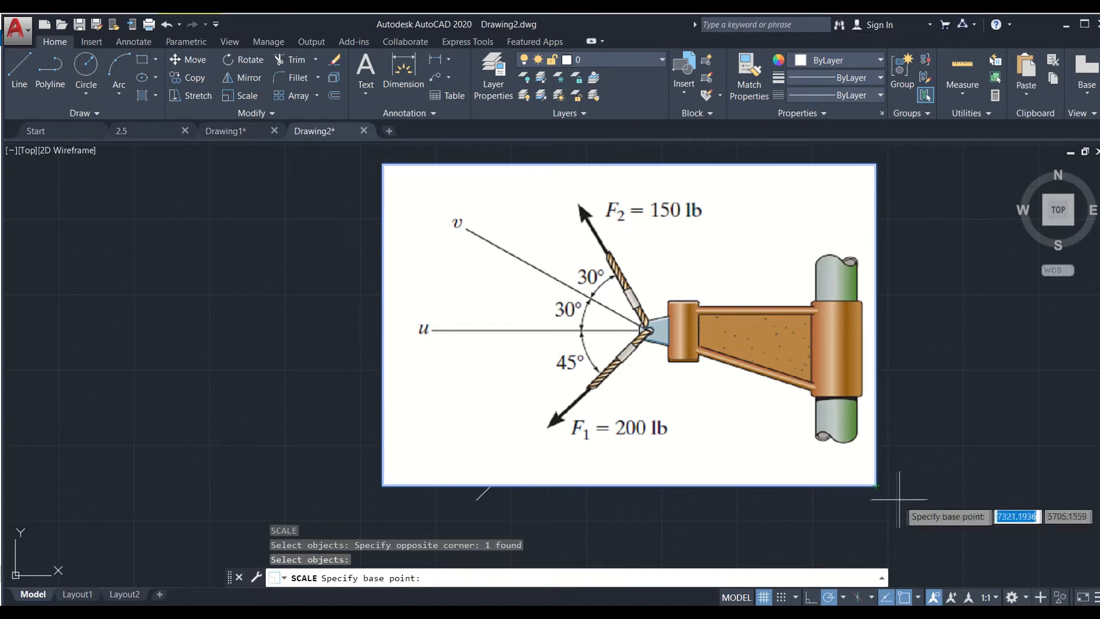
{"action": "scroll", "coordinate": [903, 490], "scroll_direction": "up", "scroll_amount": 4}
{"action": "scroll", "coordinate": [887, 495], "scroll_direction": "down", "scroll_amount": 6}
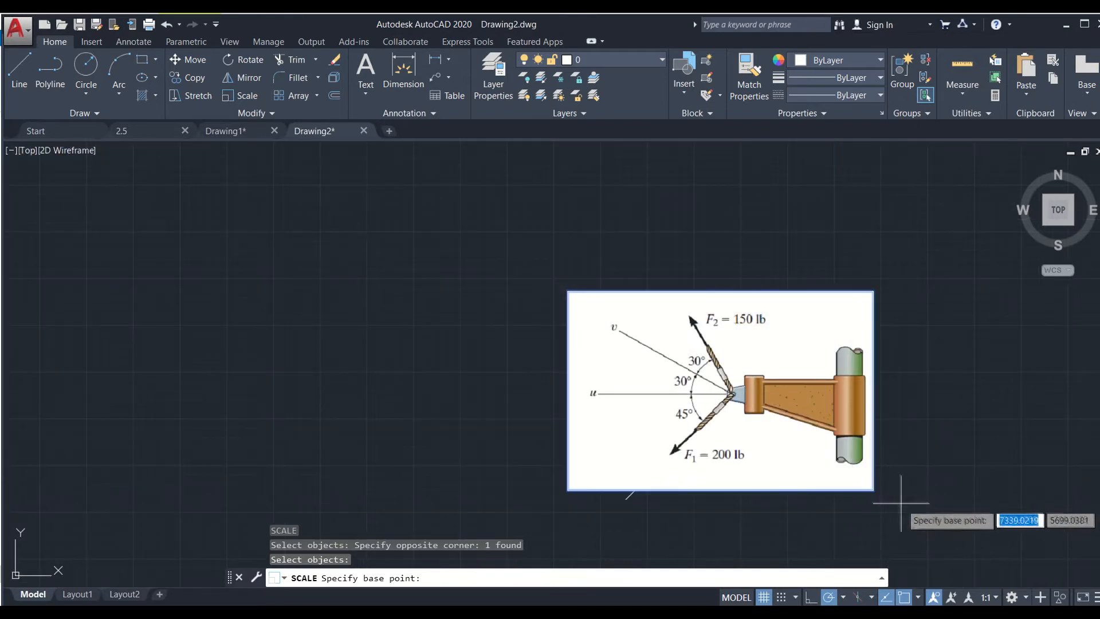
{"action": "middle_click_drag", "start_coordinate": [903, 499], "coordinate": [860, 424]}
{"action": "scroll", "coordinate": [874, 453], "scroll_direction": "down", "scroll_amount": 2}
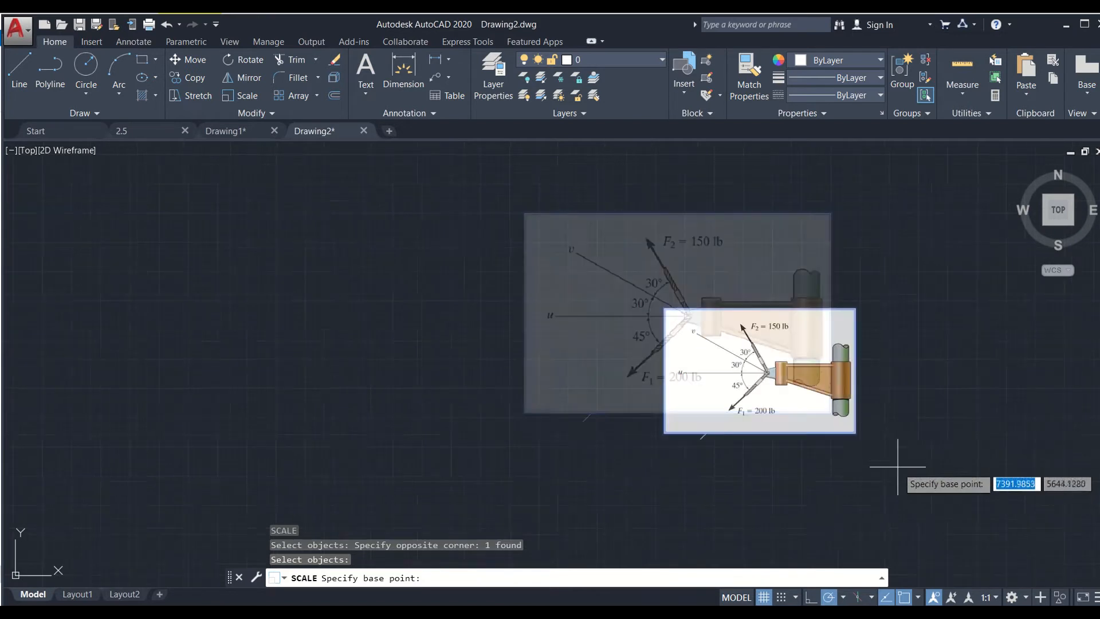
{"action": "scroll", "coordinate": [894, 452], "scroll_direction": "down", "scroll_amount": 4}
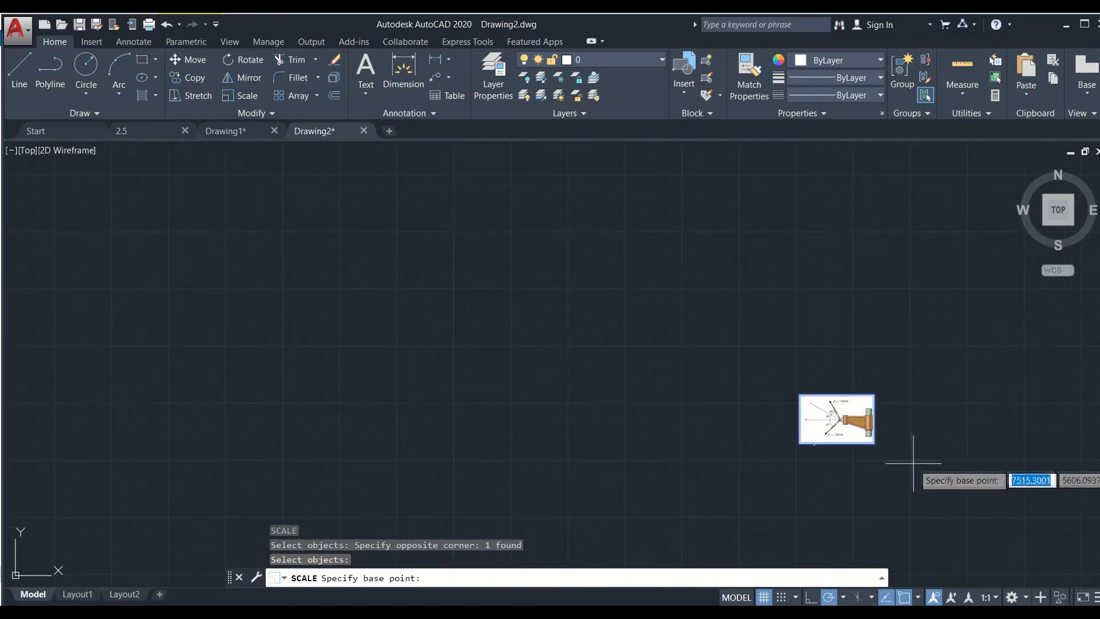
{"action": "key", "text": "Escape"}
Enlarge the force-diagram picture slightly by scaling it freehand about its bottom-right corner.
{"action": "type", "text": "sc"}
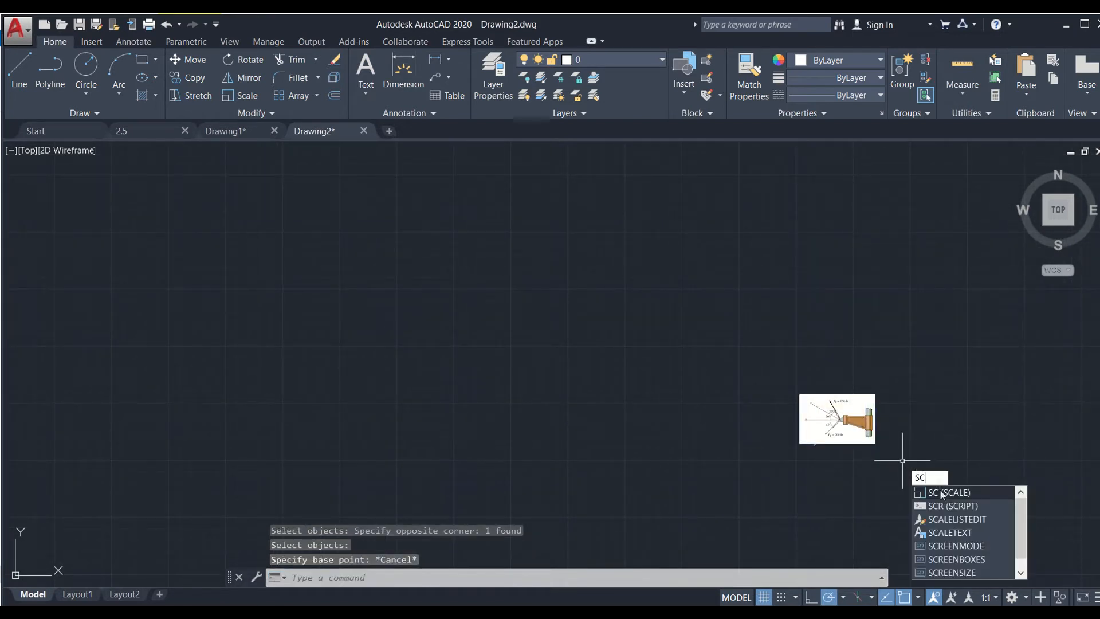
{"action": "key", "text": "Return"}
{"action": "left_click", "coordinate": [874, 441]}
{"action": "key", "text": "Return"}
{"action": "left_click", "coordinate": [874, 441]}
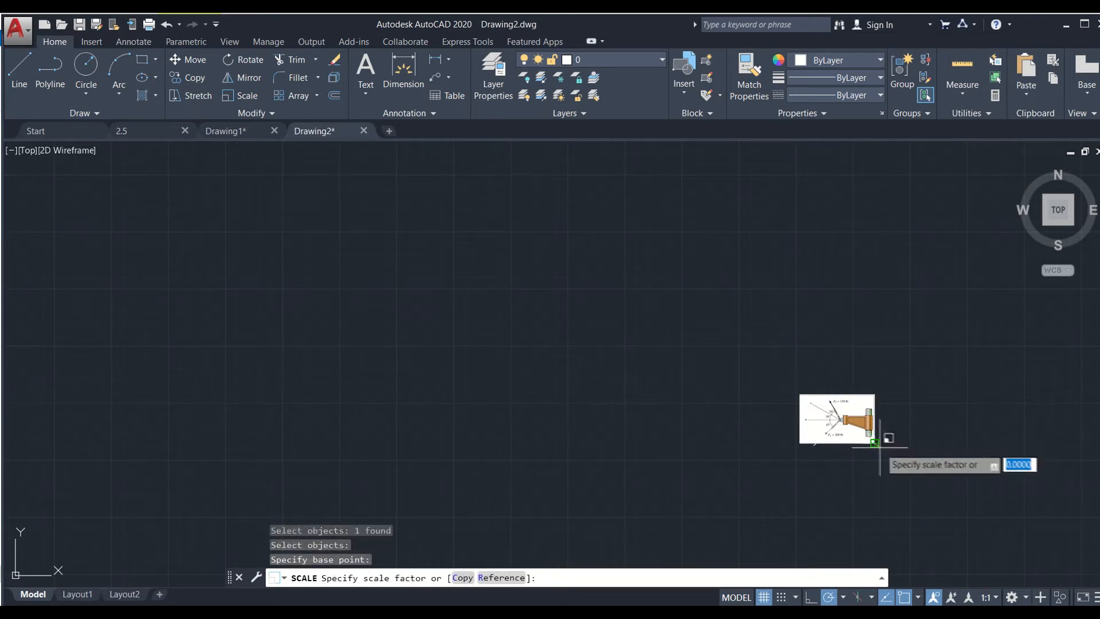
{"action": "left_click", "coordinate": [917, 466]}
{"action": "key", "text": "Escape"}
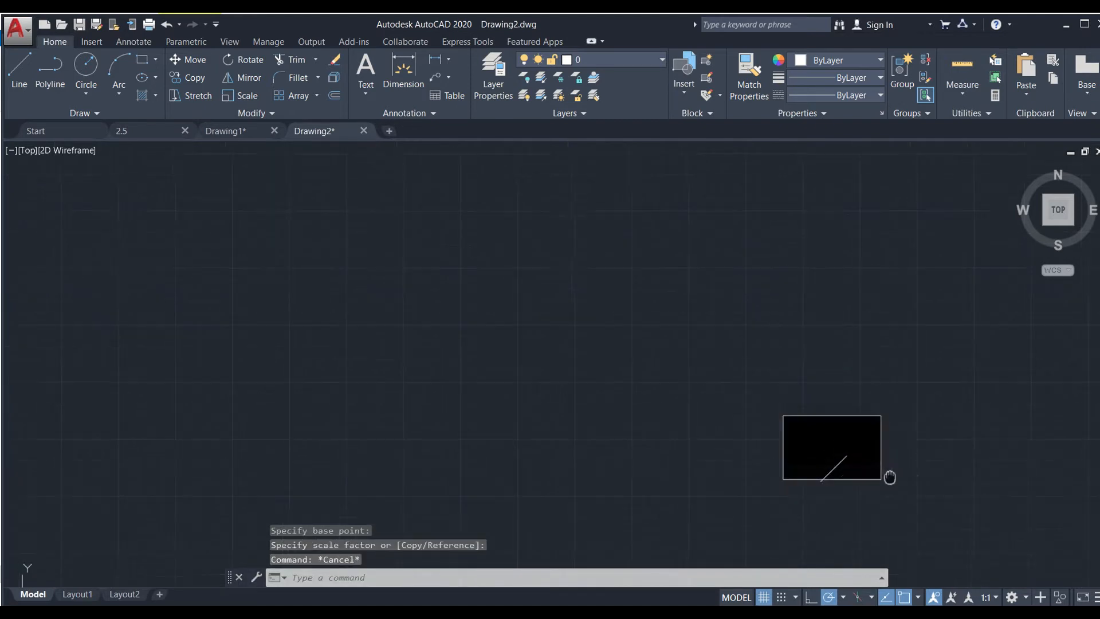
Erase the 200-unit diagonal line that crosses the picture's lower edge.
{"action": "scroll", "coordinate": [854, 457], "scroll_direction": "down", "scroll_amount": 3}
{"action": "scroll", "coordinate": [854, 457], "scroll_direction": "up", "scroll_amount": 5}
{"action": "scroll", "coordinate": [842, 456], "scroll_direction": "up", "scroll_amount": 2}
{"action": "middle_click_drag", "start_coordinate": [768, 427], "coordinate": [804, 600]}
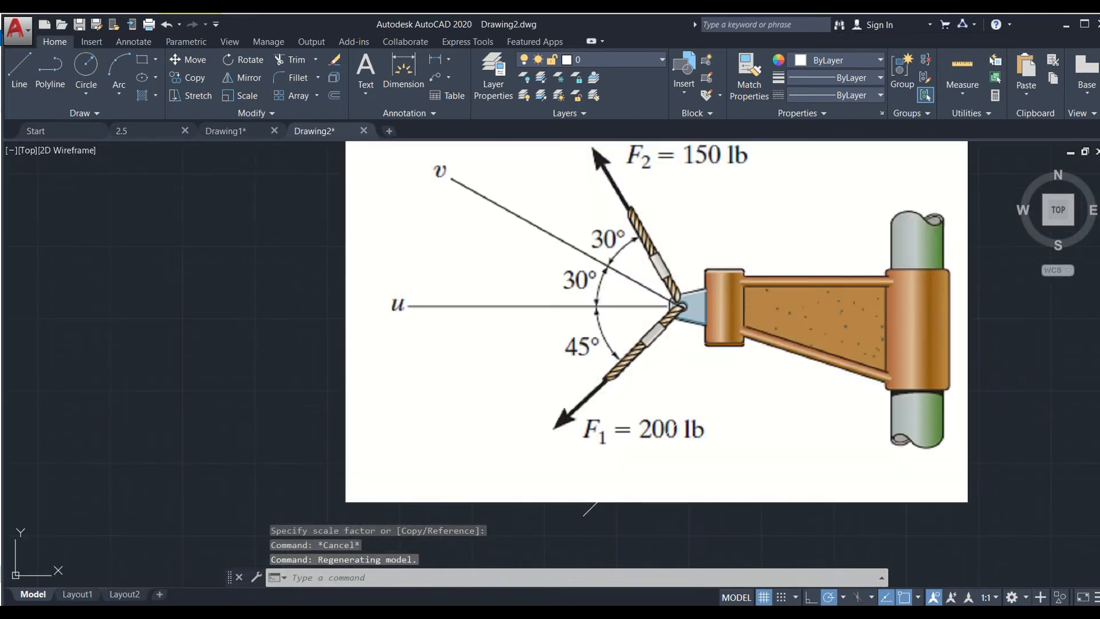
{"action": "left_click", "coordinate": [595, 505]}
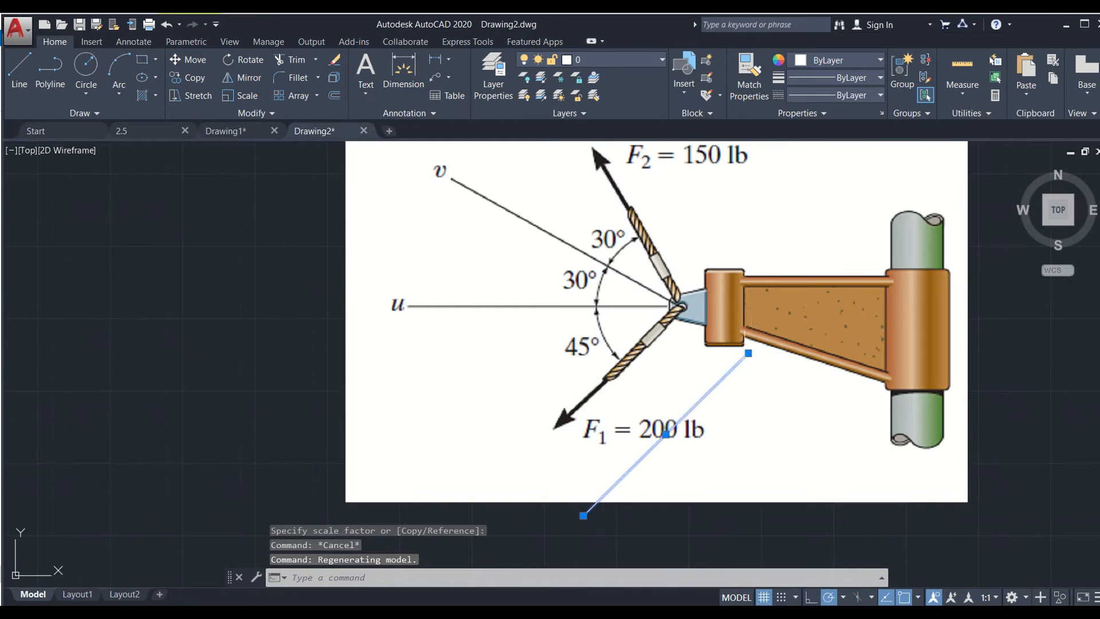
{"action": "key", "text": "Delete"}
Draw a 200-unit line from the rope ring of the enlarged picture, down-left at 135° along the F1 arrow.
{"action": "type", "text": "l"}
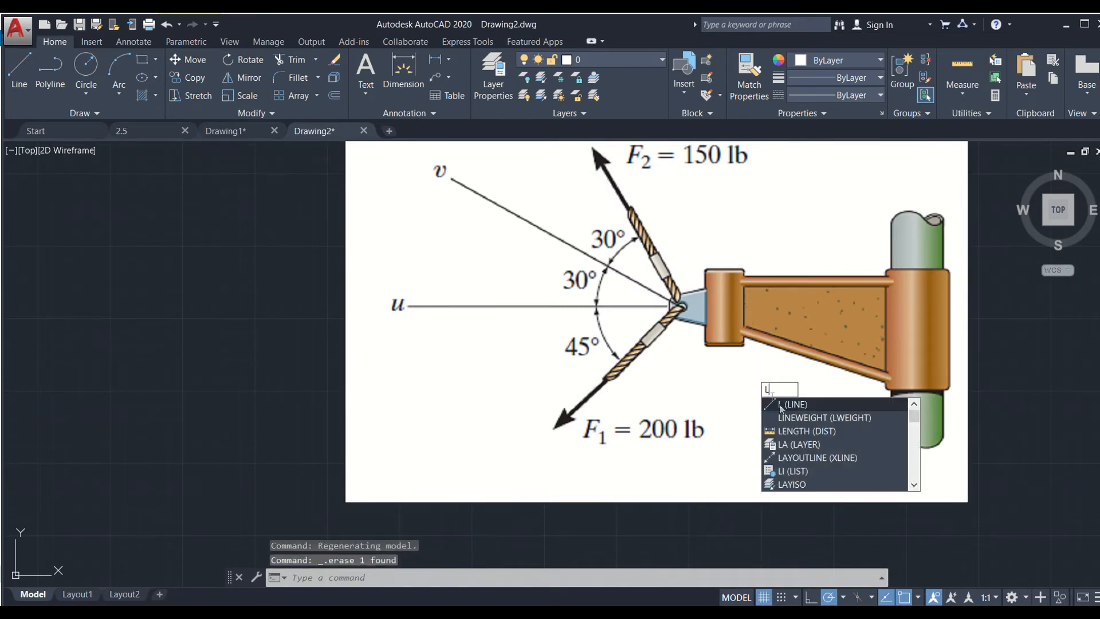
{"action": "key", "text": "Return"}
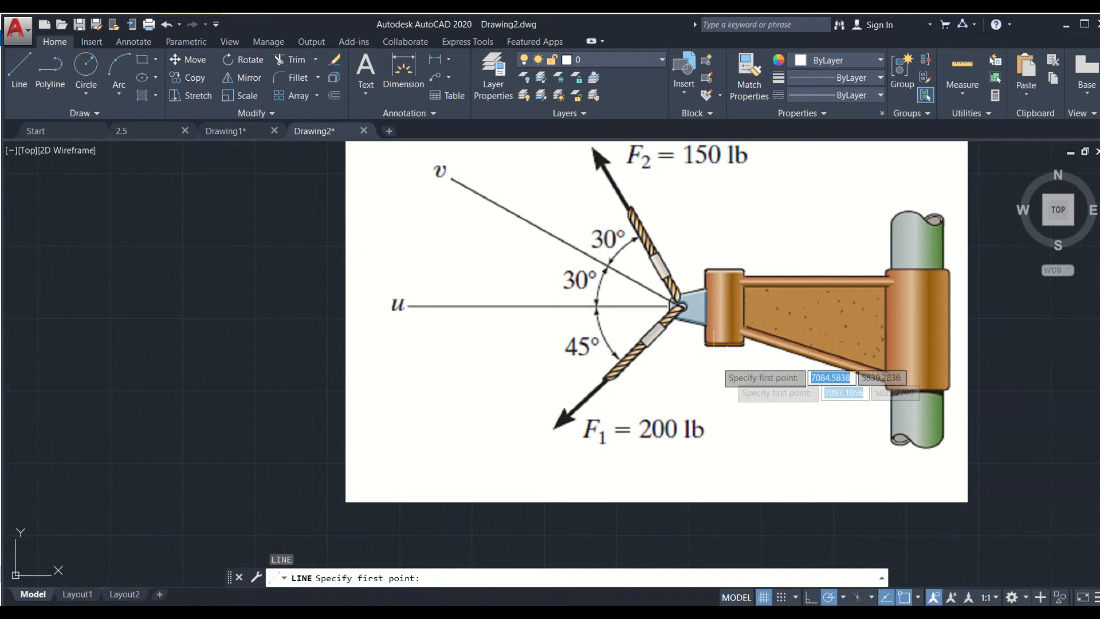
{"action": "left_click", "coordinate": [680, 306]}
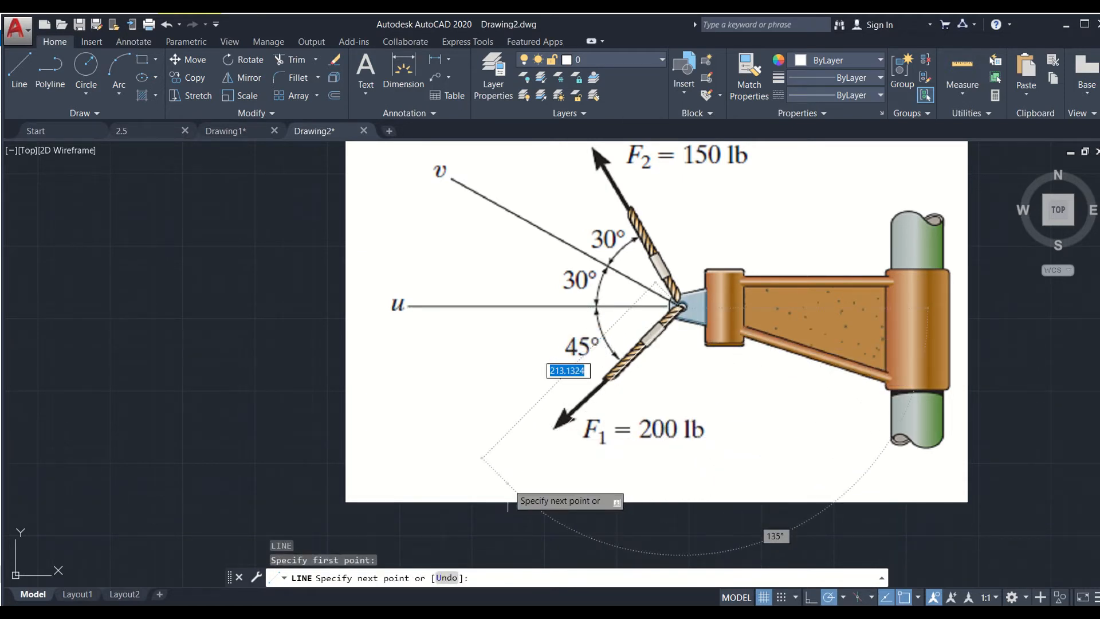
{"action": "key", "text": "Return"}
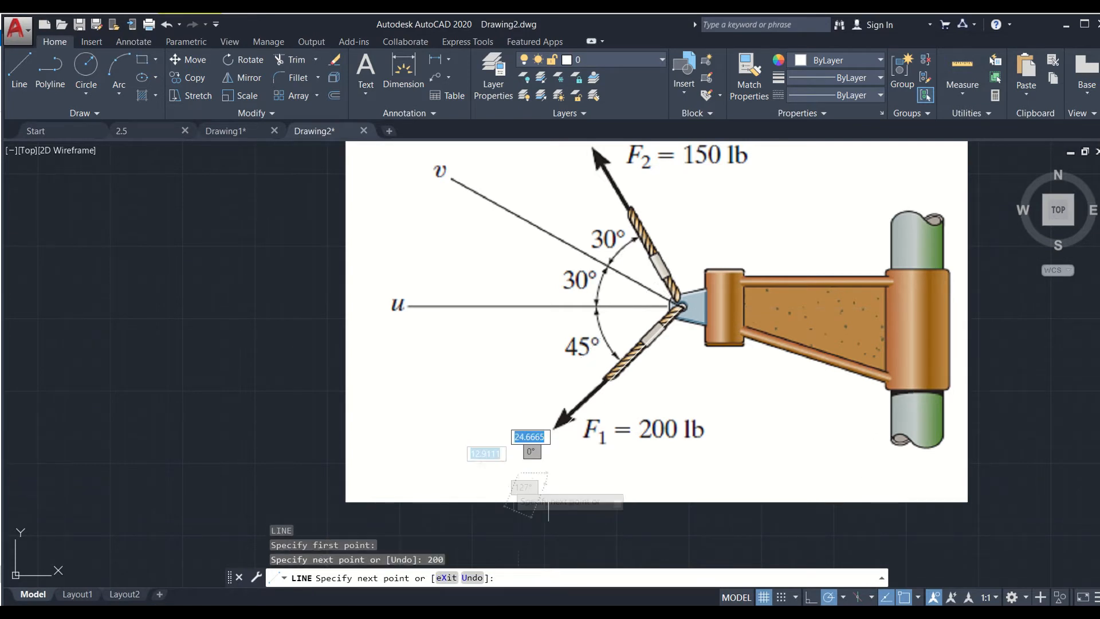
{"action": "key", "text": "Escape"}
Try to erase the 200-unit line over the F1 arrow with a selection window, and undo the erase.
{"action": "left_click", "coordinate": [515, 407]}
{"action": "left_click", "coordinate": [515, 408]}
{"action": "key", "text": "Escape"}
{"action": "left_click", "coordinate": [547, 422]}
{"action": "left_click", "coordinate": [547, 422]}
{"action": "left_click", "coordinate": [557, 426]}
{"action": "left_click", "coordinate": [564, 418]}
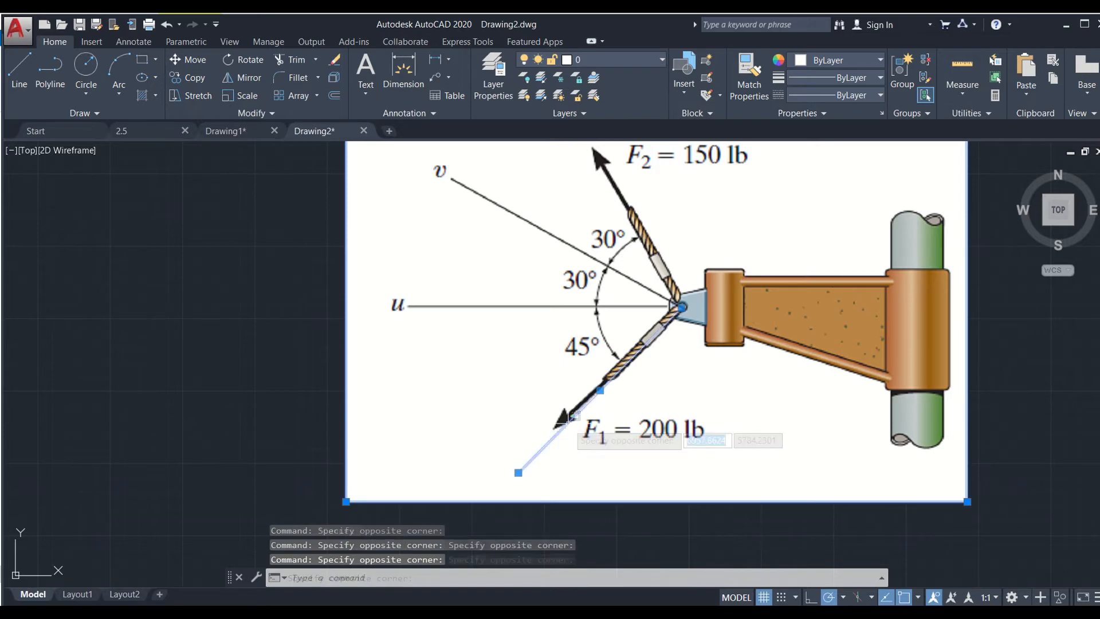
{"action": "key", "text": "Delete"}
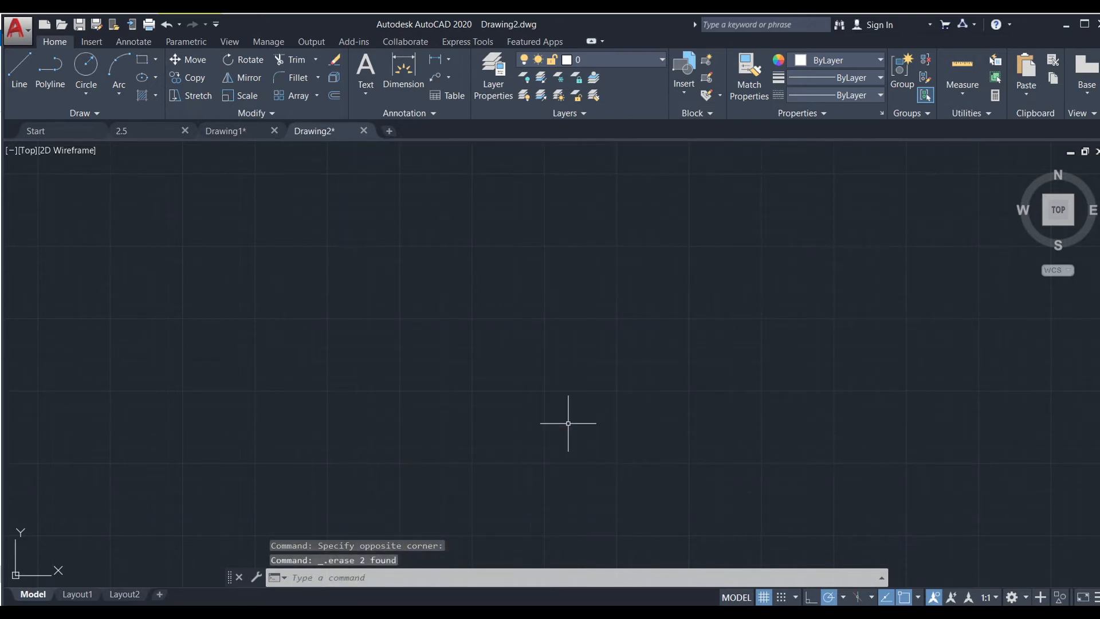
{"action": "key", "text": "ctrl+z"}
Erase only the 200-unit line over the F1 arrow, keeping the picture.
{"action": "left_click", "coordinate": [576, 407]}
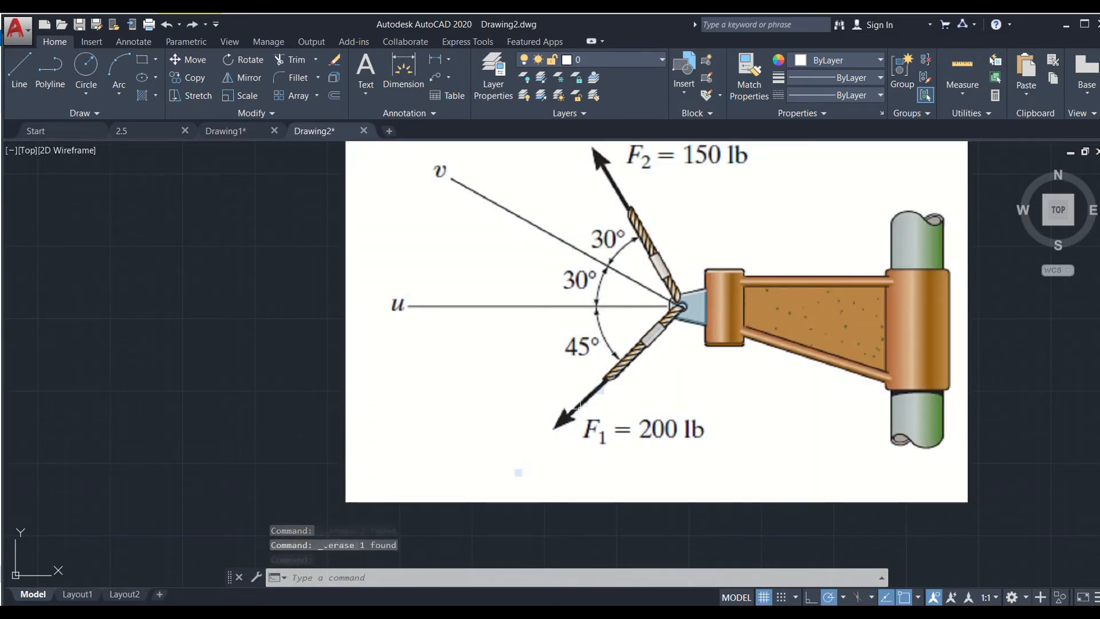
{"action": "key", "text": "Delete"}
{"action": "scroll", "coordinate": [974, 348], "scroll_direction": "down", "scroll_amount": 4}
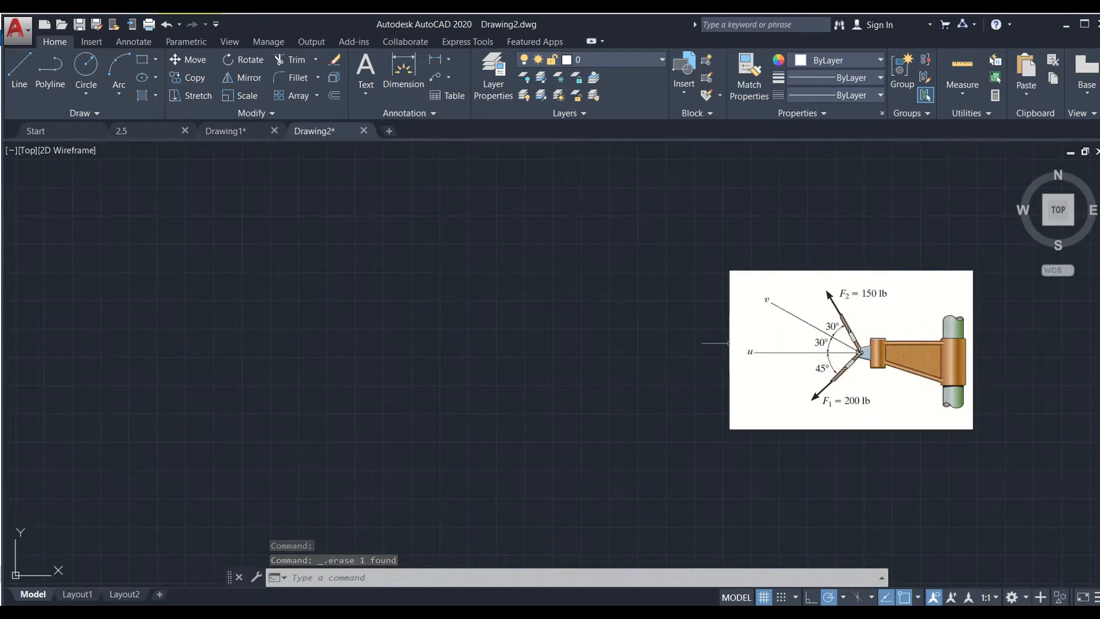
Create a layer named v and set its color to red.
{"action": "mouse_move", "coordinate": [689, 379]}
{"action": "middle_mouse_down"}
{"action": "mouse_move", "coordinate": [648, 386]}
{"action": "mouse_move", "coordinate": [595, 367]}
{"action": "middle_mouse_up"}
{"action": "scroll", "coordinate": [813, 372], "scroll_direction": "up", "scroll_amount": 2}
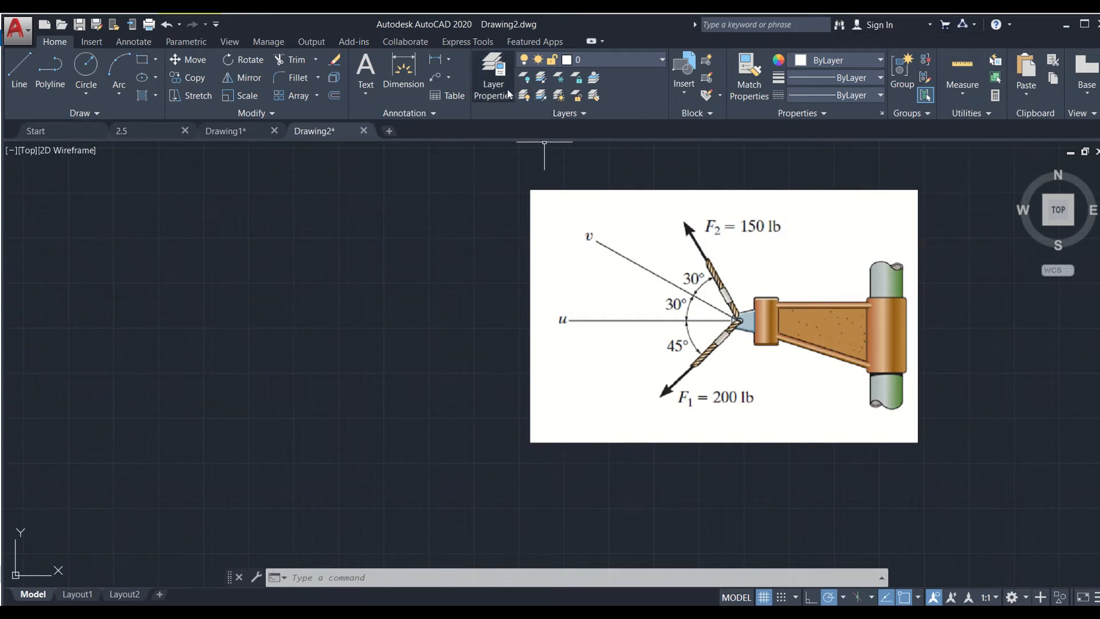
{"action": "left_click", "coordinate": [495, 66]}
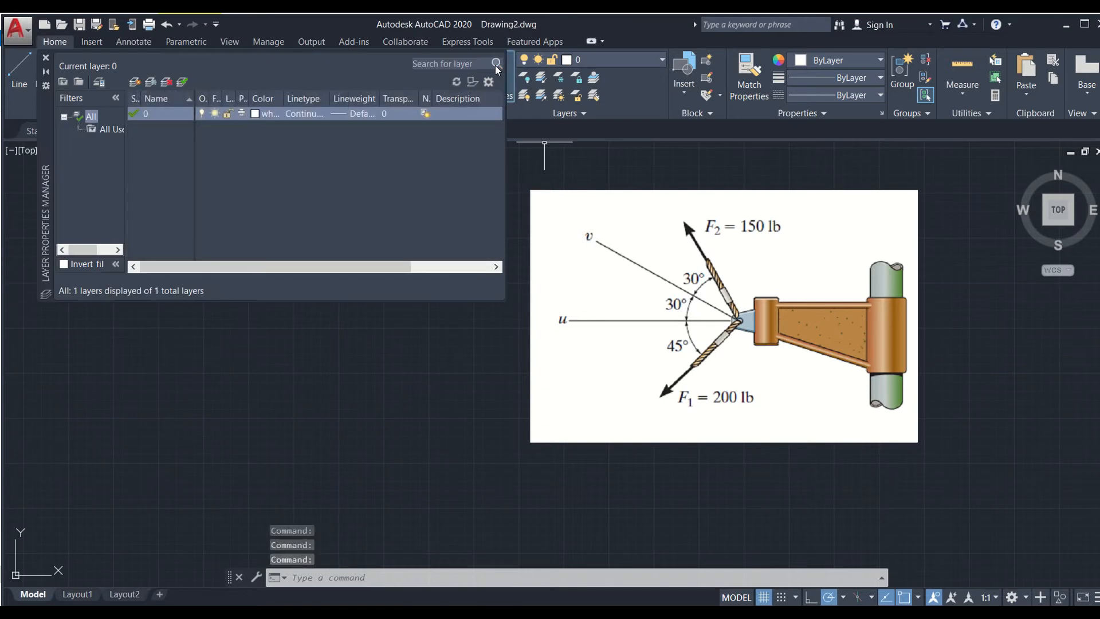
{"action": "left_click", "coordinate": [135, 84]}
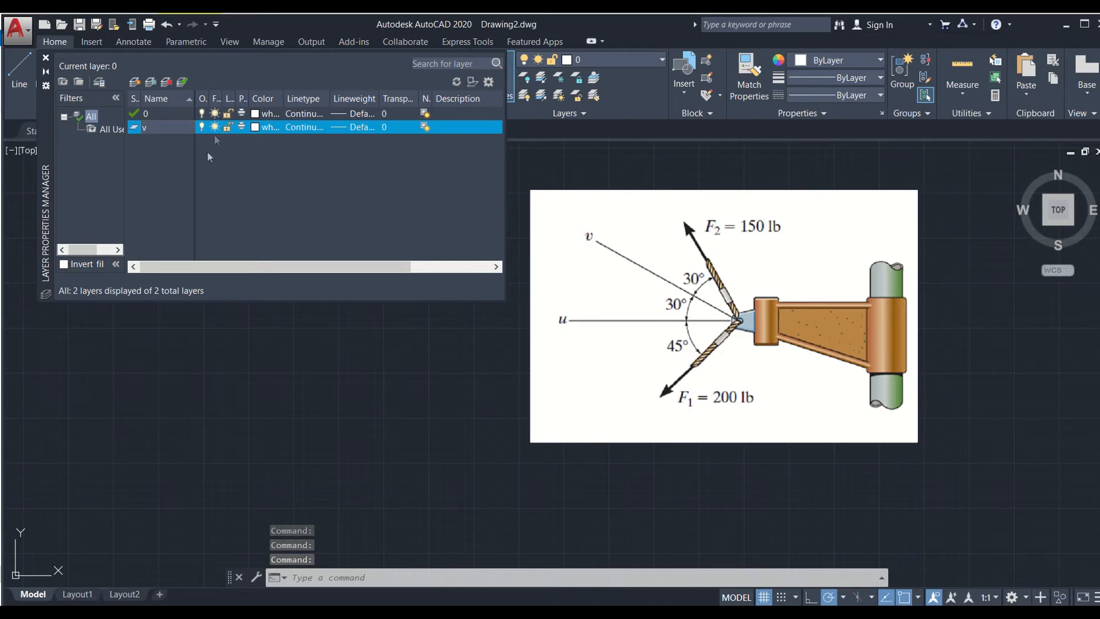
{"action": "left_click", "coordinate": [262, 127]}
{"action": "left_click", "coordinate": [449, 348]}
{"action": "left_click", "coordinate": [434, 347]}
{"action": "left_click", "coordinate": [528, 433]}
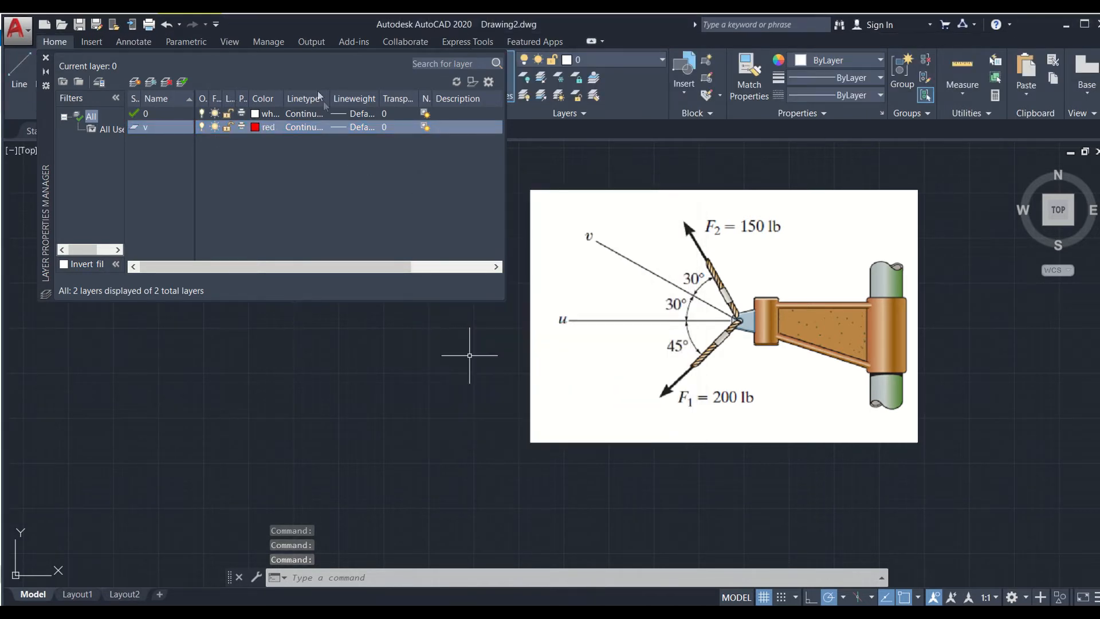
Set the lineweight of layer v to 0.50 mm.
{"action": "left_click", "coordinate": [362, 127]}
{"action": "scroll", "coordinate": [555, 313], "scroll_direction": "down", "scroll_amount": 2}
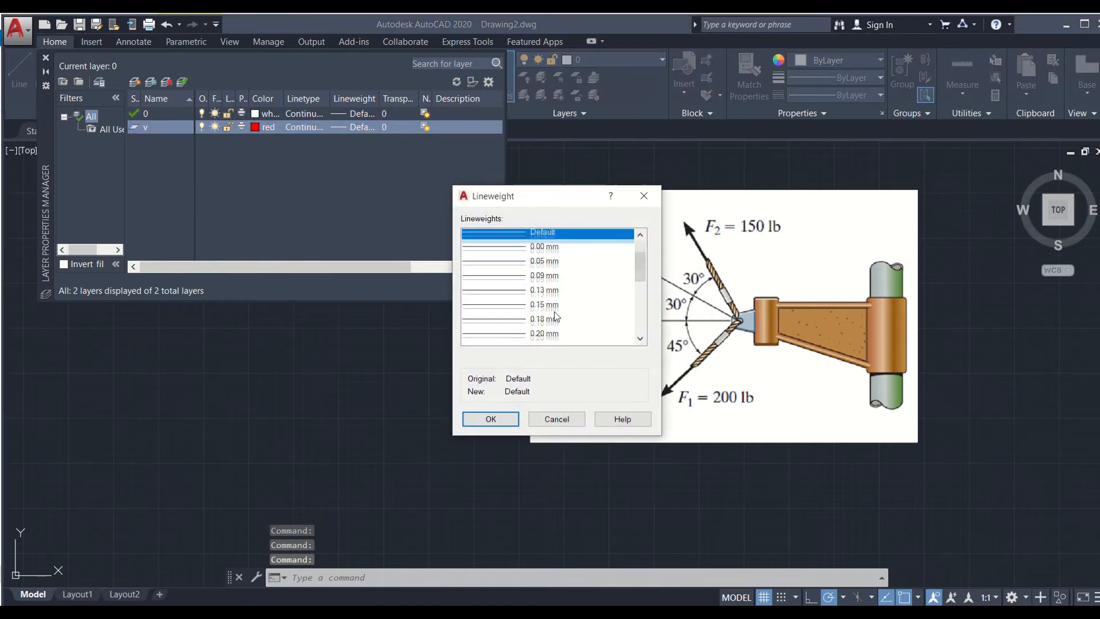
{"action": "left_click", "coordinate": [547, 322]}
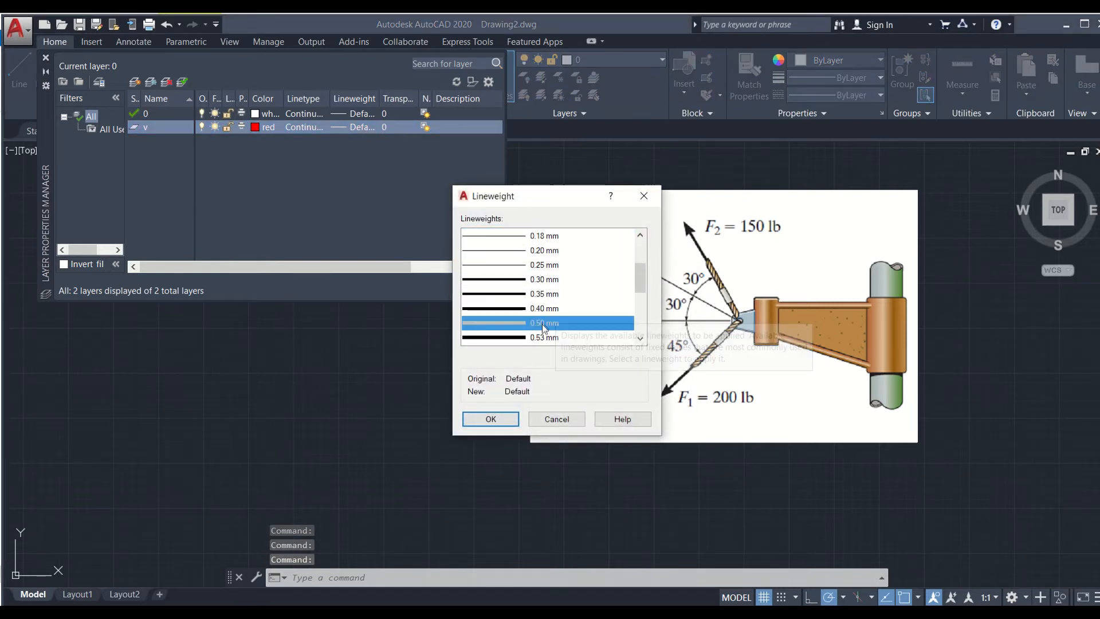
{"action": "left_click", "coordinate": [502, 419]}
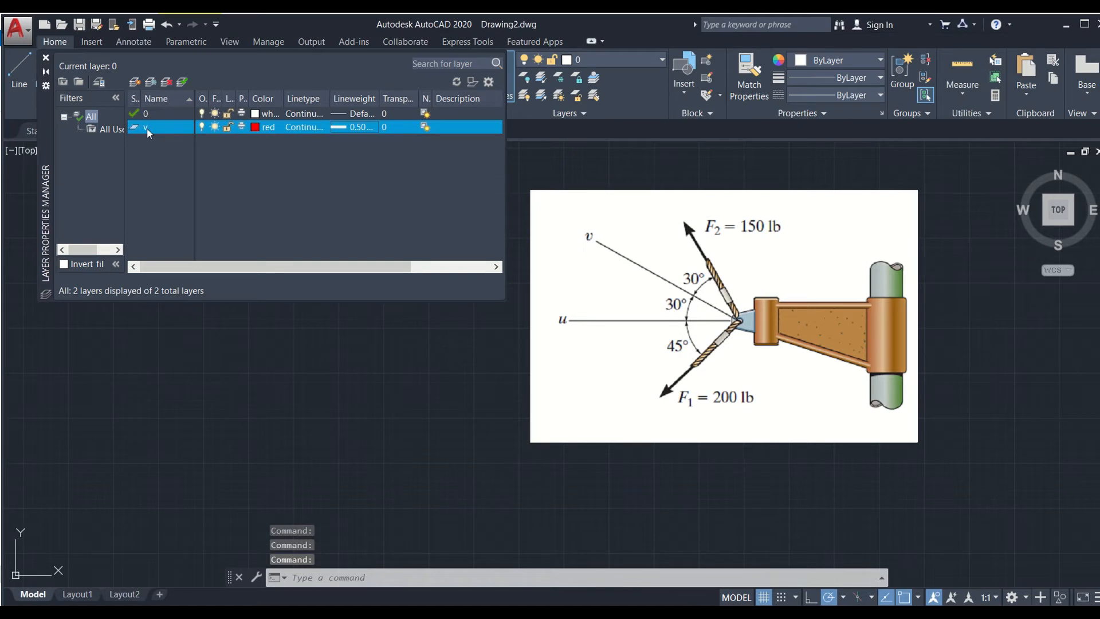
Create a layer named u and set its color to blue.
{"action": "left_click", "coordinate": [134, 82]}
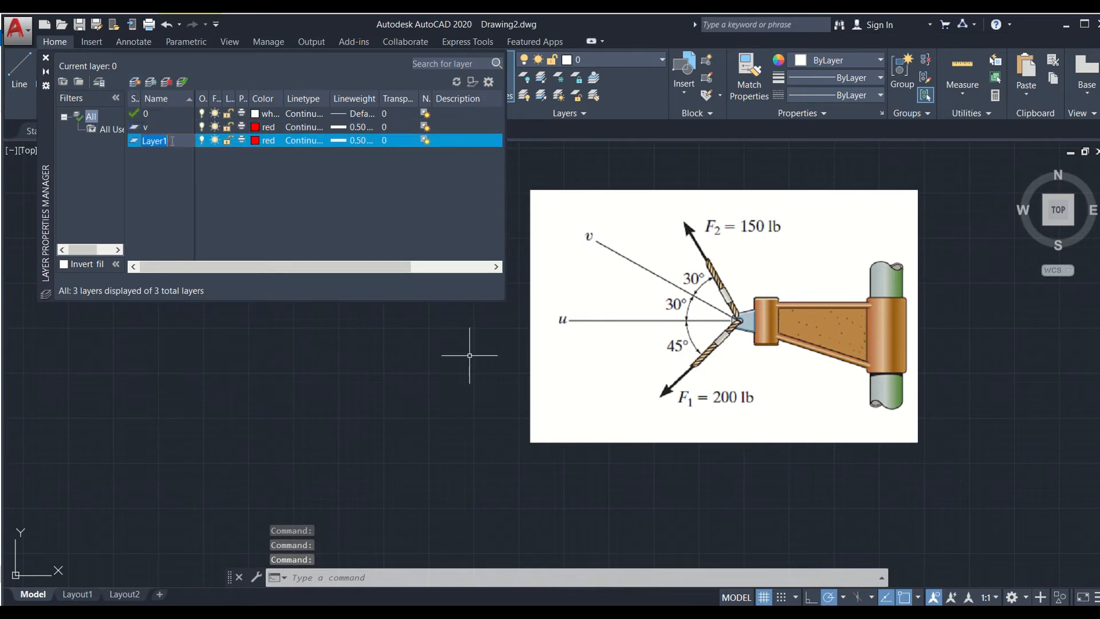
{"action": "type", "text": "u"}
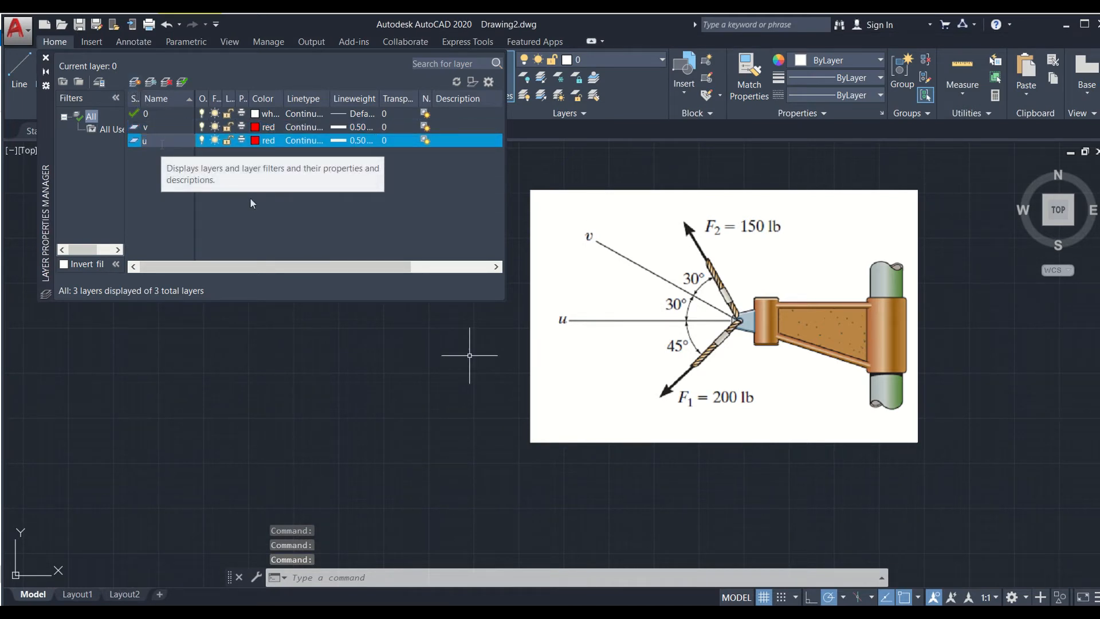
{"action": "key", "text": "Return"}
{"action": "left_click", "coordinate": [254, 142]}
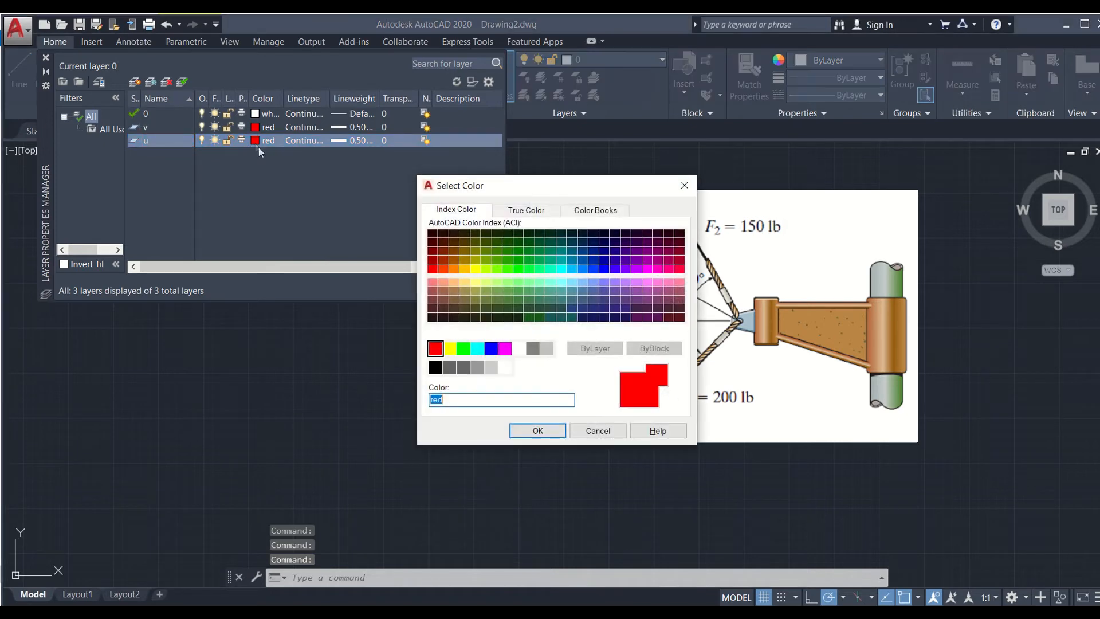
{"action": "left_click", "coordinate": [490, 349]}
{"action": "left_click", "coordinate": [538, 430]}
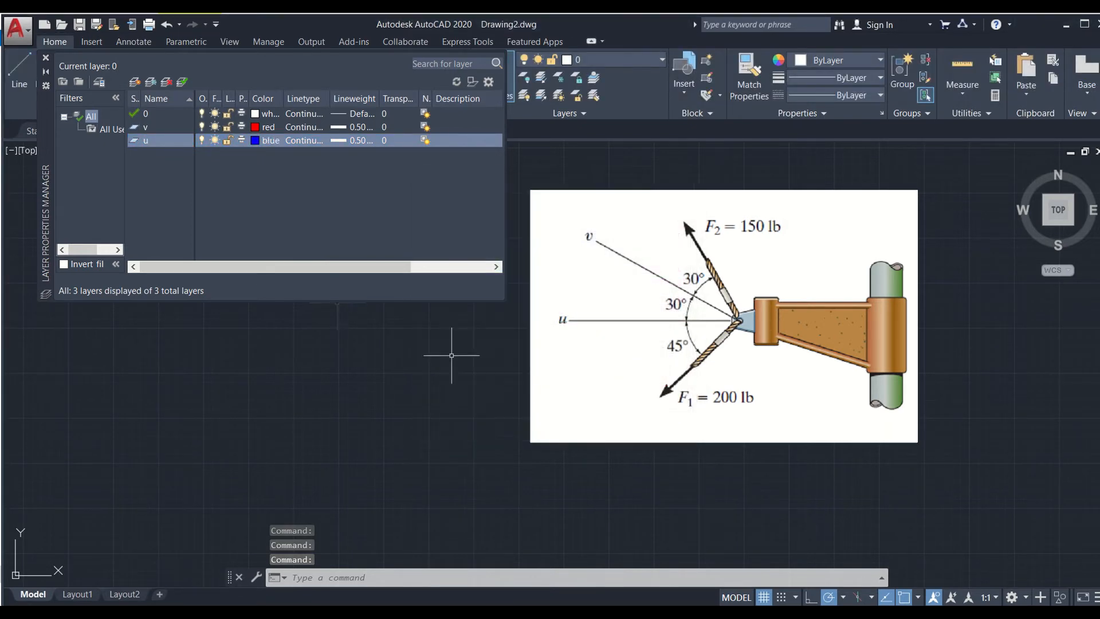
Create a layer named F1 with the color green and close the layer manager.
{"action": "left_click", "coordinate": [135, 81]}
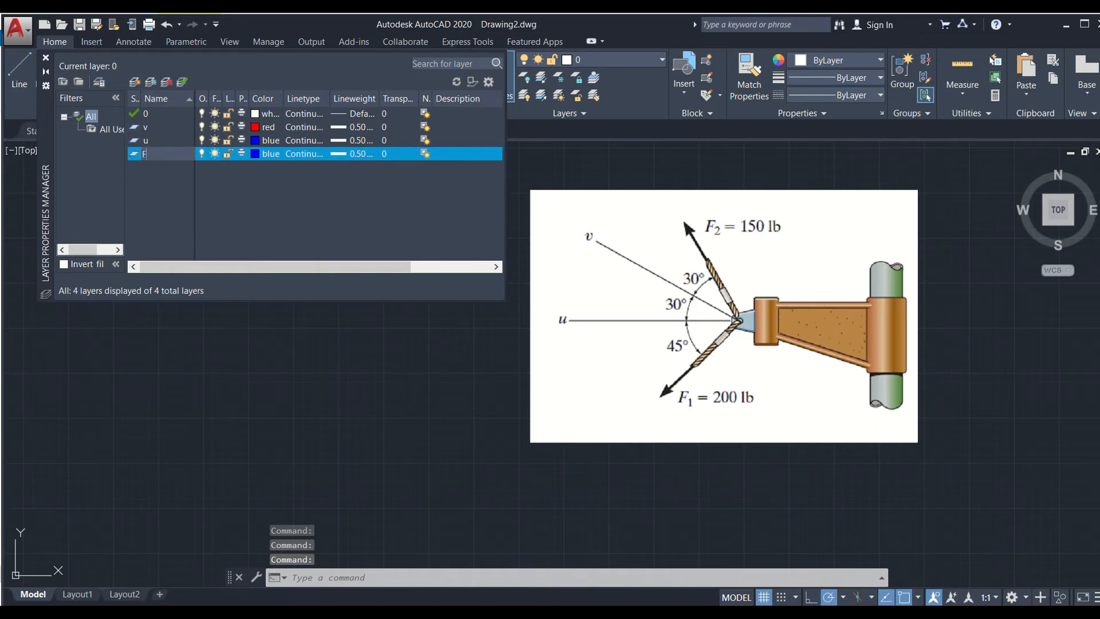
{"action": "key", "text": "Return"}
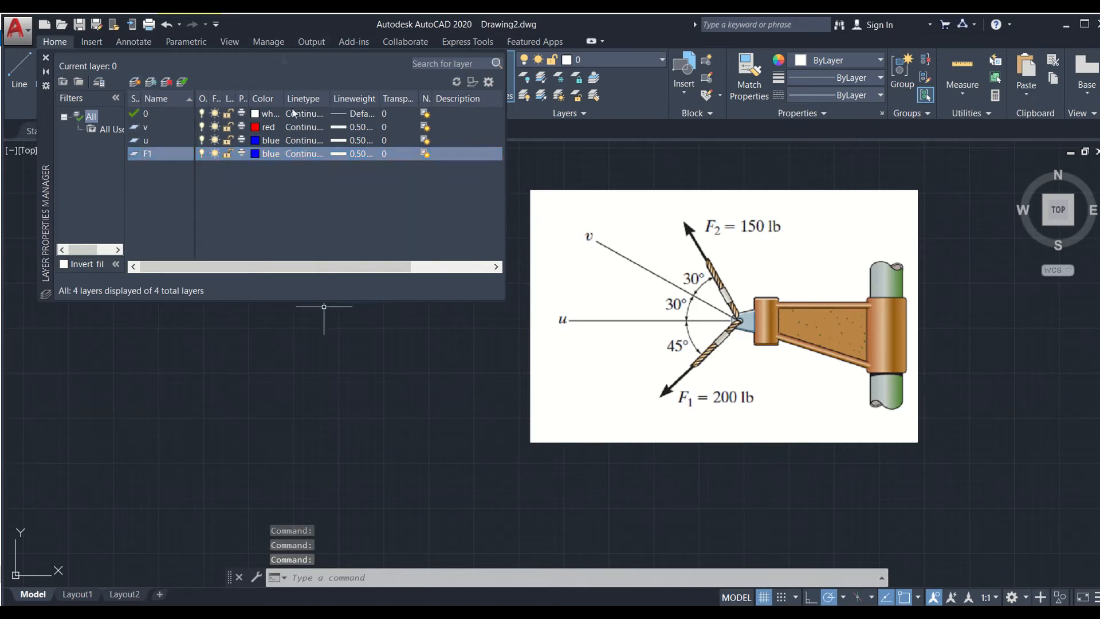
{"action": "left_click", "coordinate": [254, 152]}
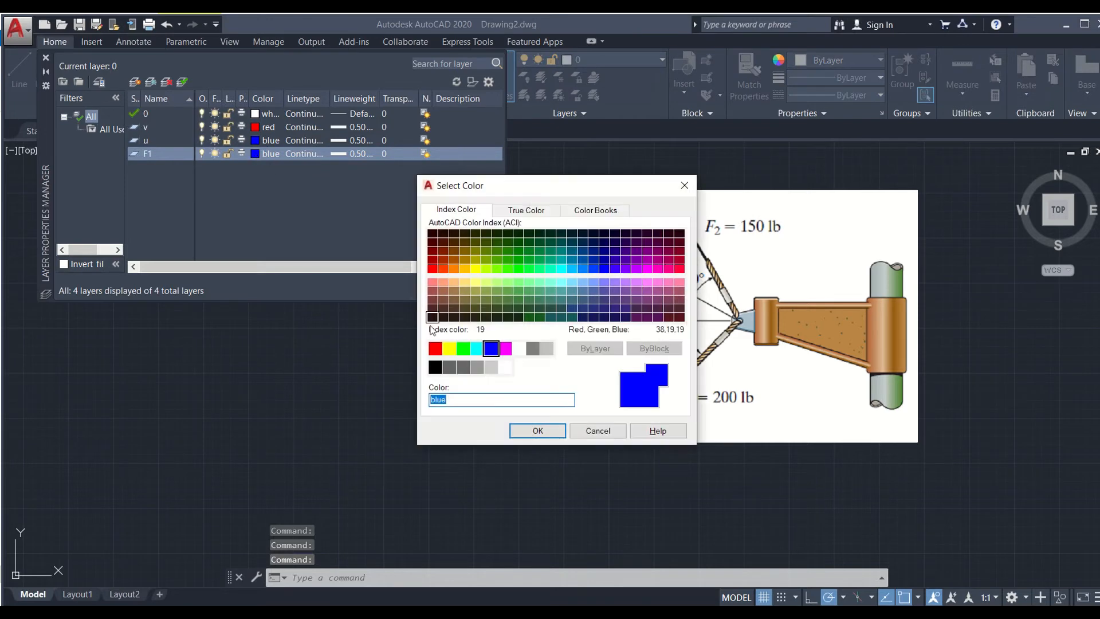
{"action": "left_click", "coordinate": [477, 349]}
{"action": "left_click", "coordinate": [462, 349]}
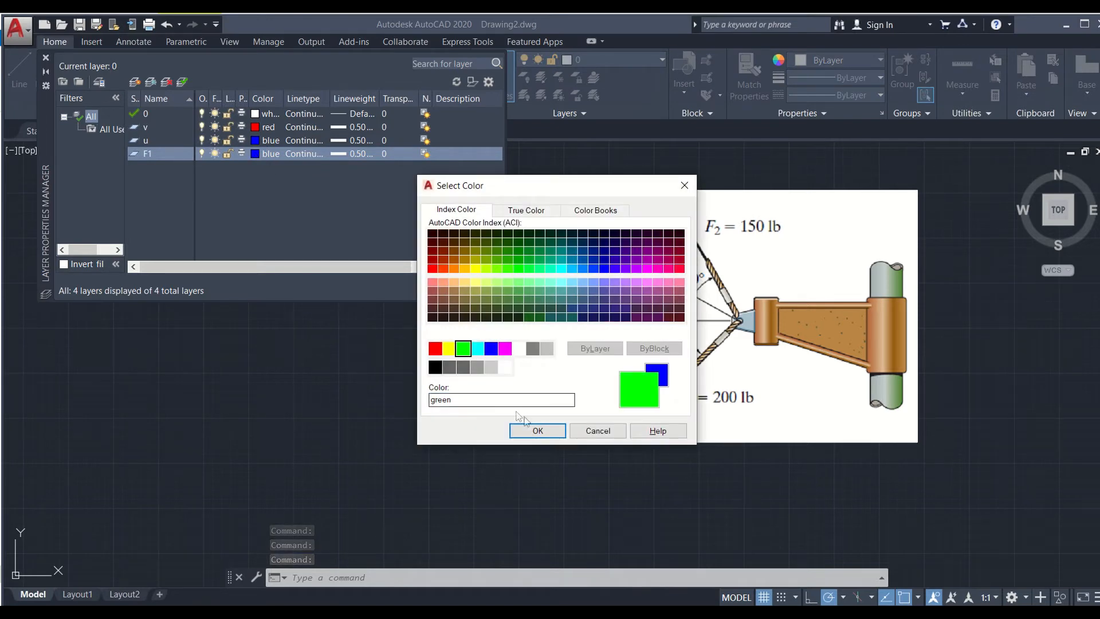
{"action": "left_click", "coordinate": [538, 431]}
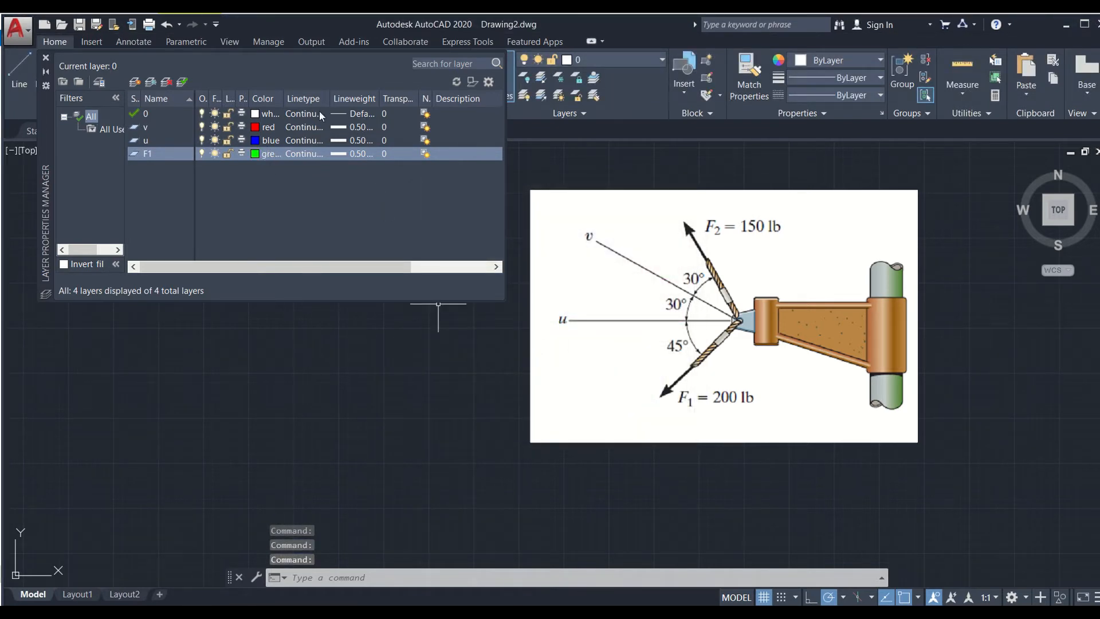
{"action": "left_click", "coordinate": [45, 59]}
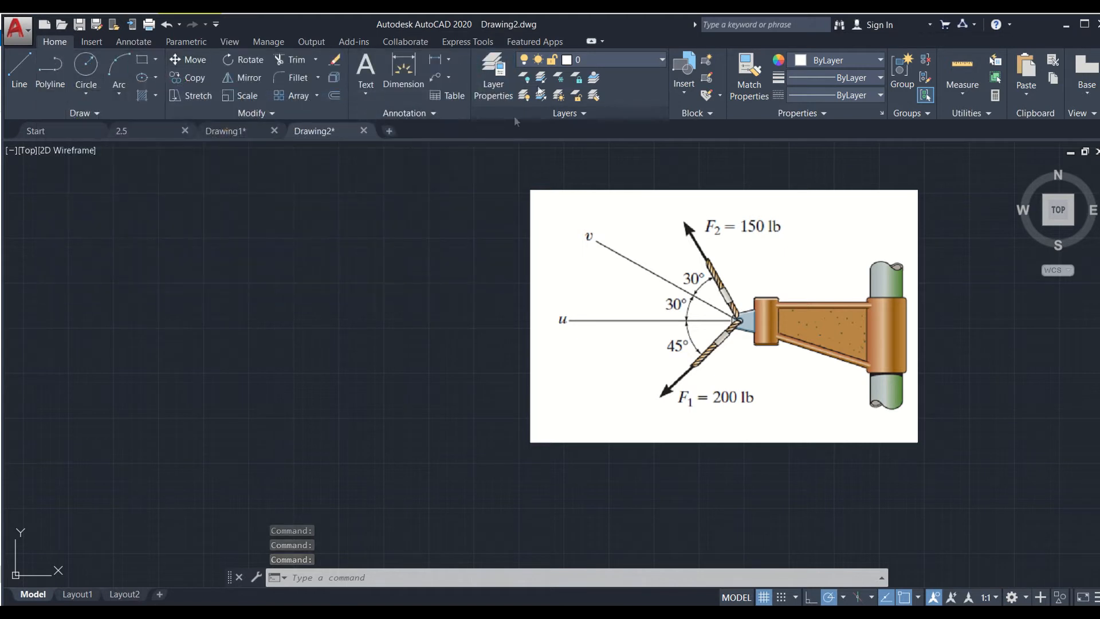
Make layer u the current layer.
{"action": "left_click", "coordinate": [622, 60]}
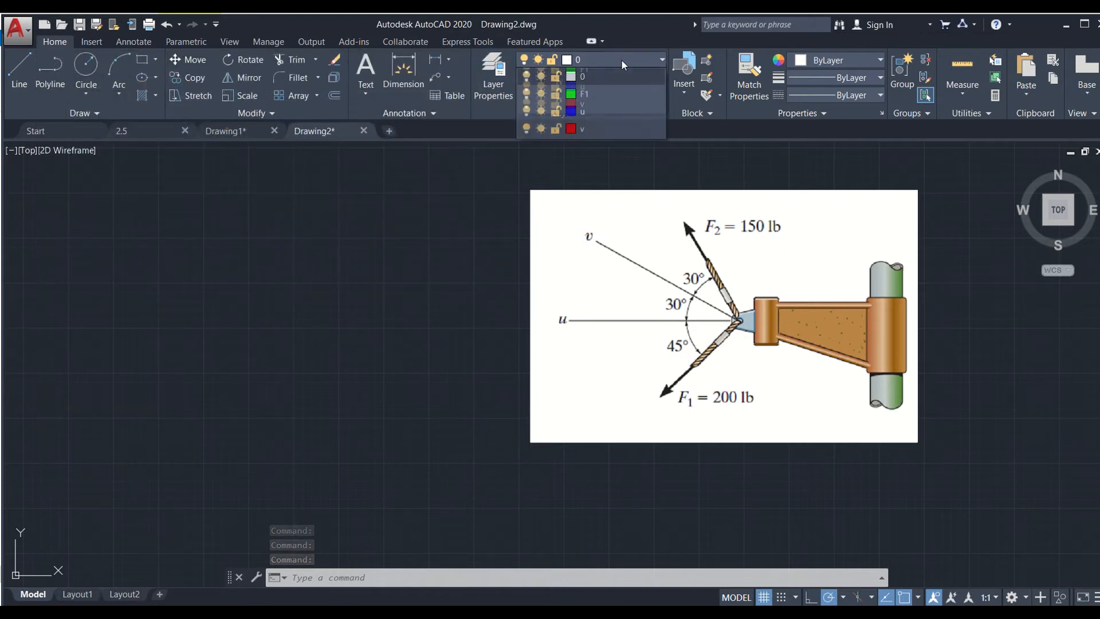
{"action": "left_click", "coordinate": [601, 111]}
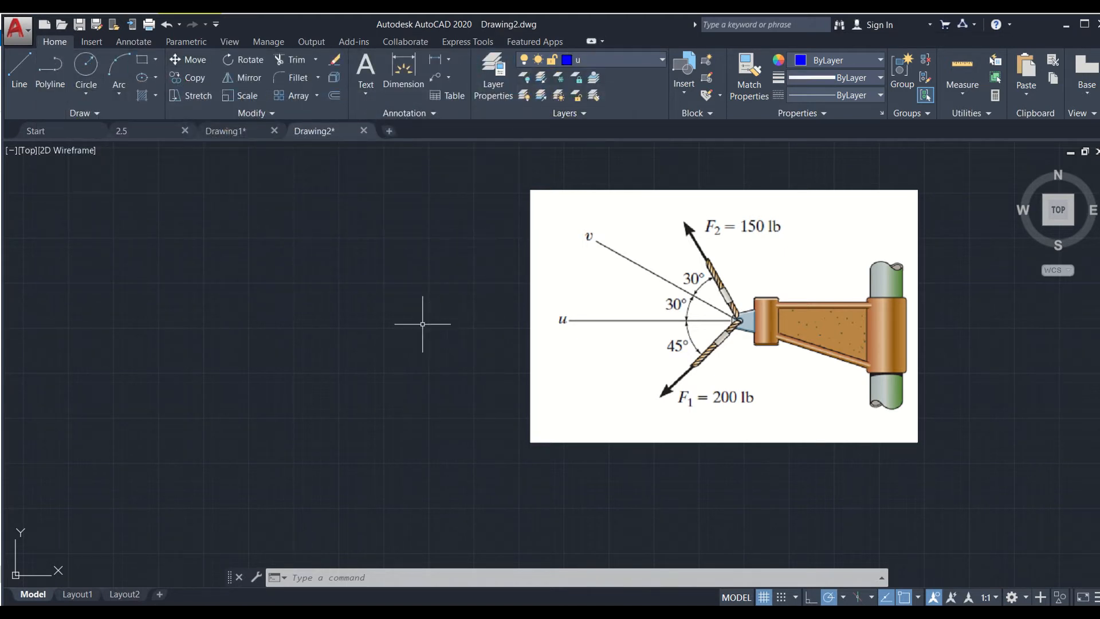
{"action": "type", "text": "L"}
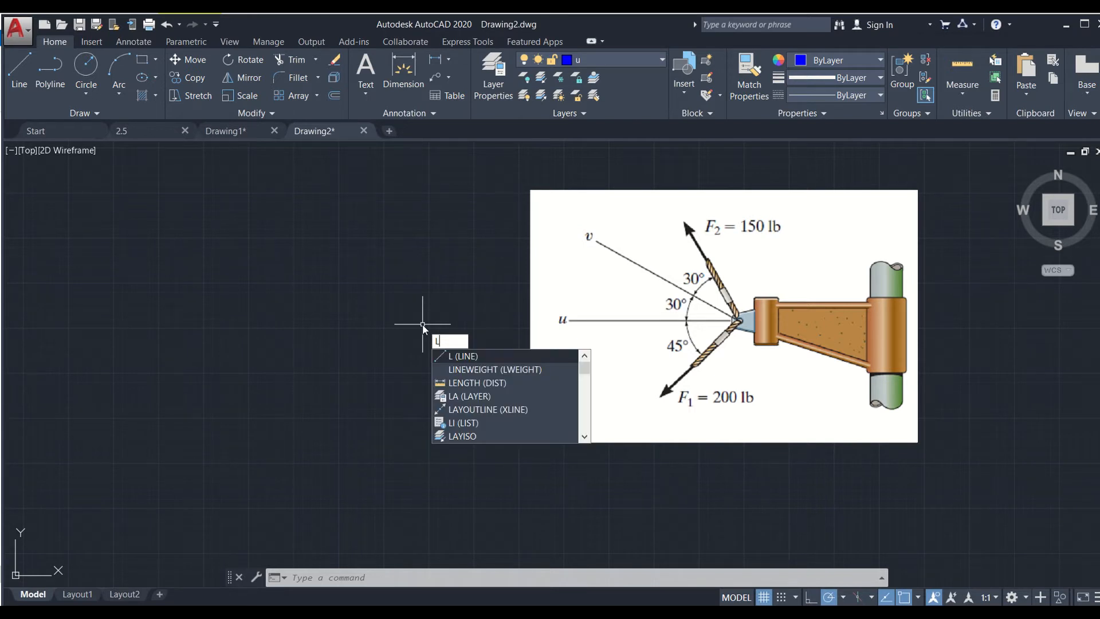
{"action": "key", "text": "Return"}
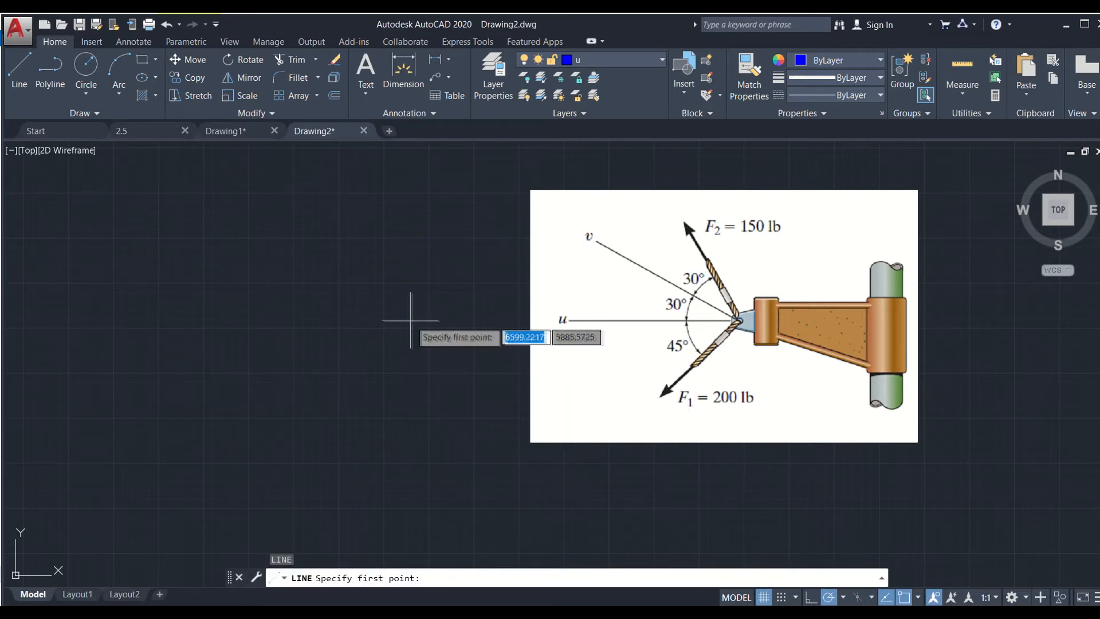
{"action": "left_click", "coordinate": [401, 325]}
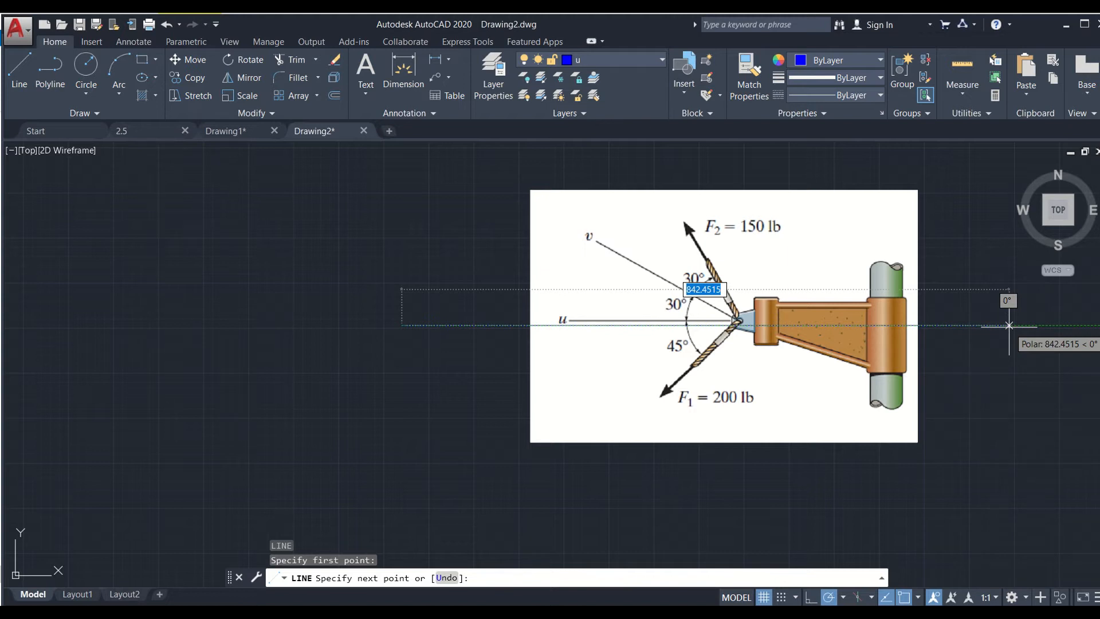
{"action": "key", "text": "Return"}
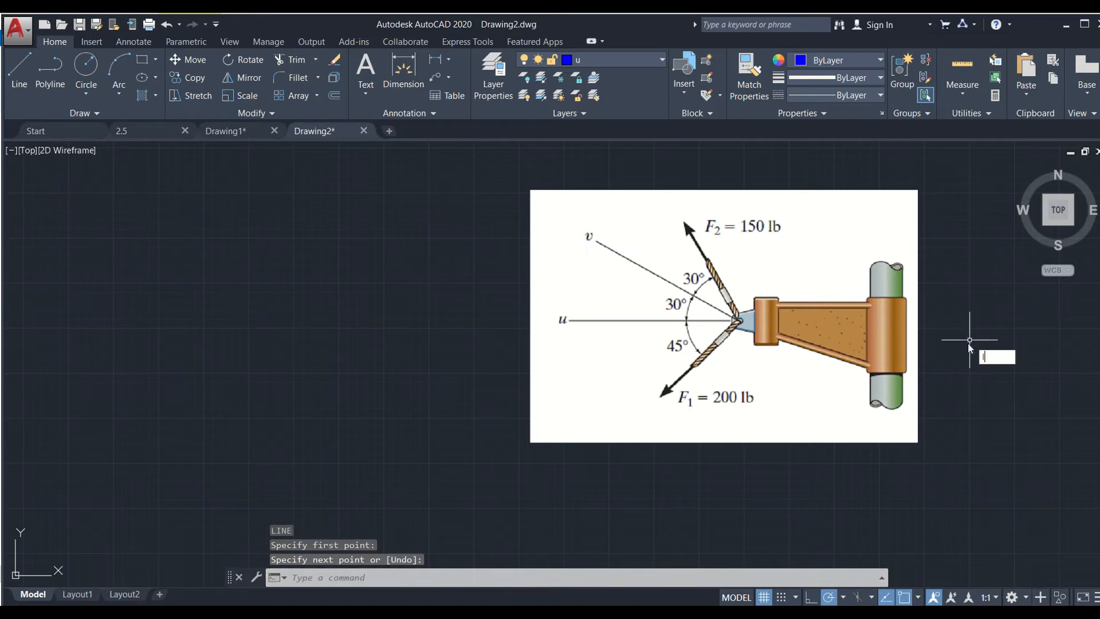
Draw a horizontal line across the picture near the u axis, extending beyond both sides of the picture.
{"action": "key", "text": "Return"}
{"action": "left_click", "coordinate": [433, 279]}
{"action": "left_click", "coordinate": [1064, 316]}
{"action": "key", "text": "Return"}
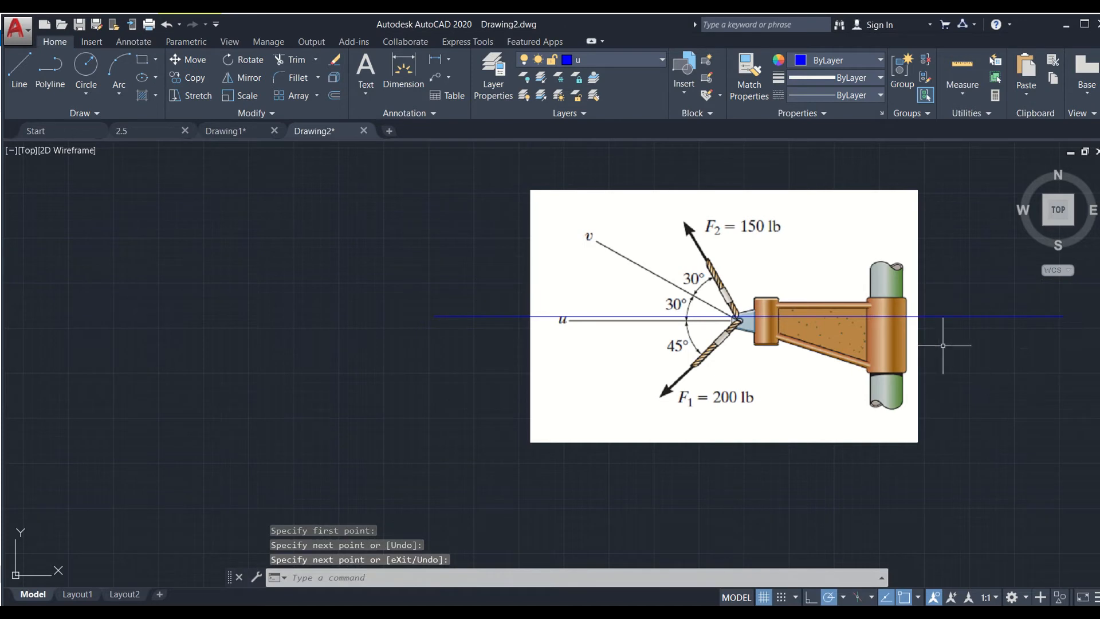
{"action": "left_click", "coordinate": [942, 344]}
{"action": "key", "text": "Escape"}
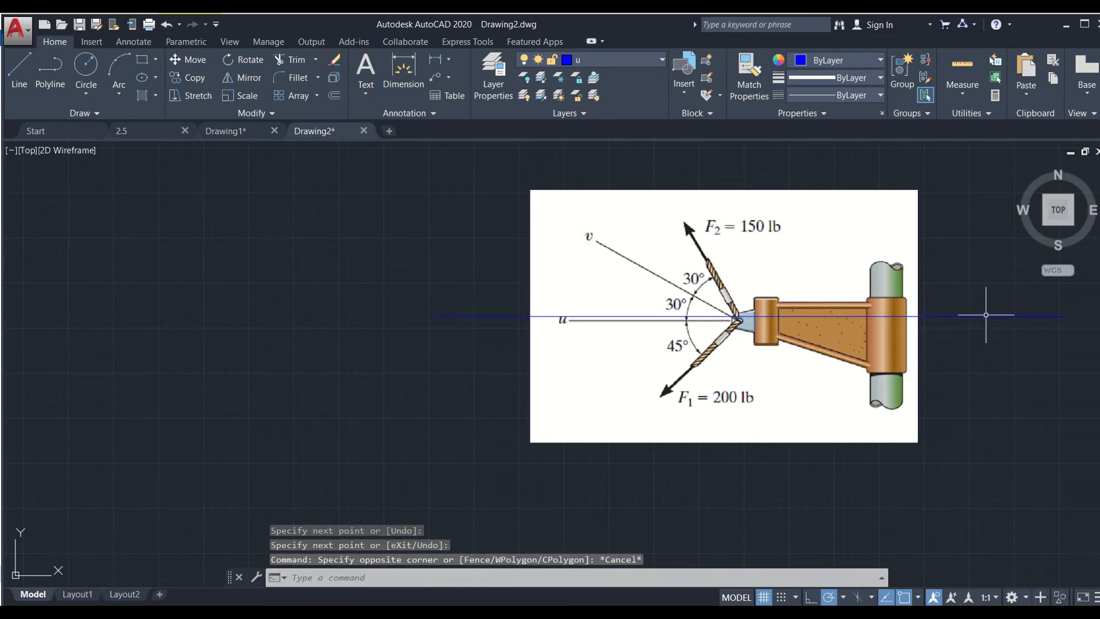
Move the blue horizontal line by its midpoint onto the center of the rope ring, so it follows the u axis.
{"action": "left_click", "coordinate": [985, 316]}
{"action": "scroll", "coordinate": [766, 344], "scroll_direction": "up", "scroll_amount": 2}
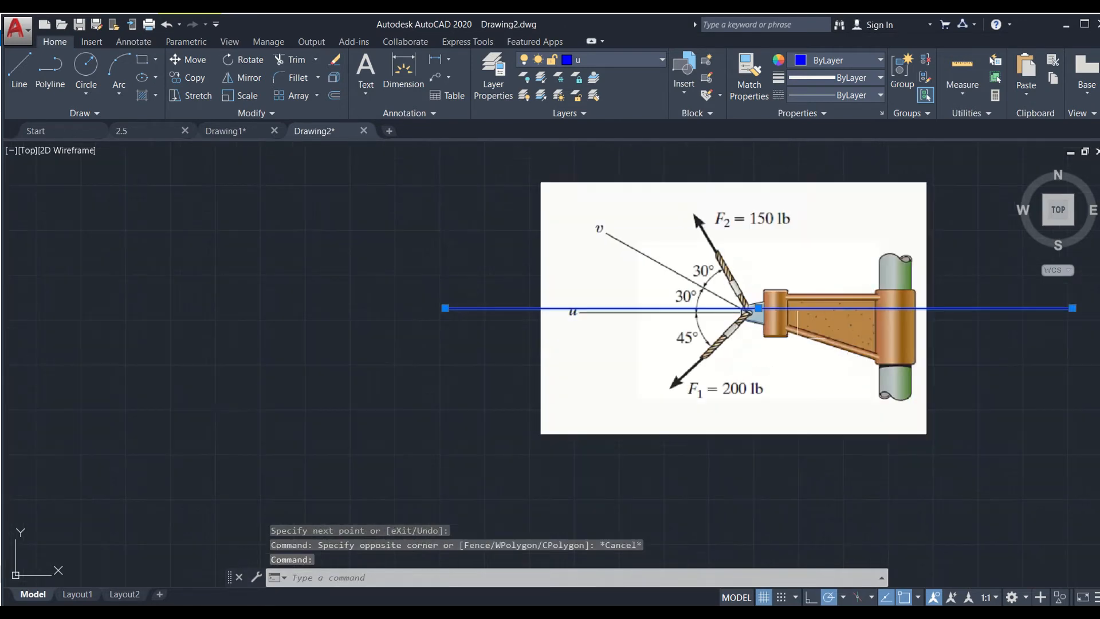
{"action": "left_click", "coordinate": [740, 287]}
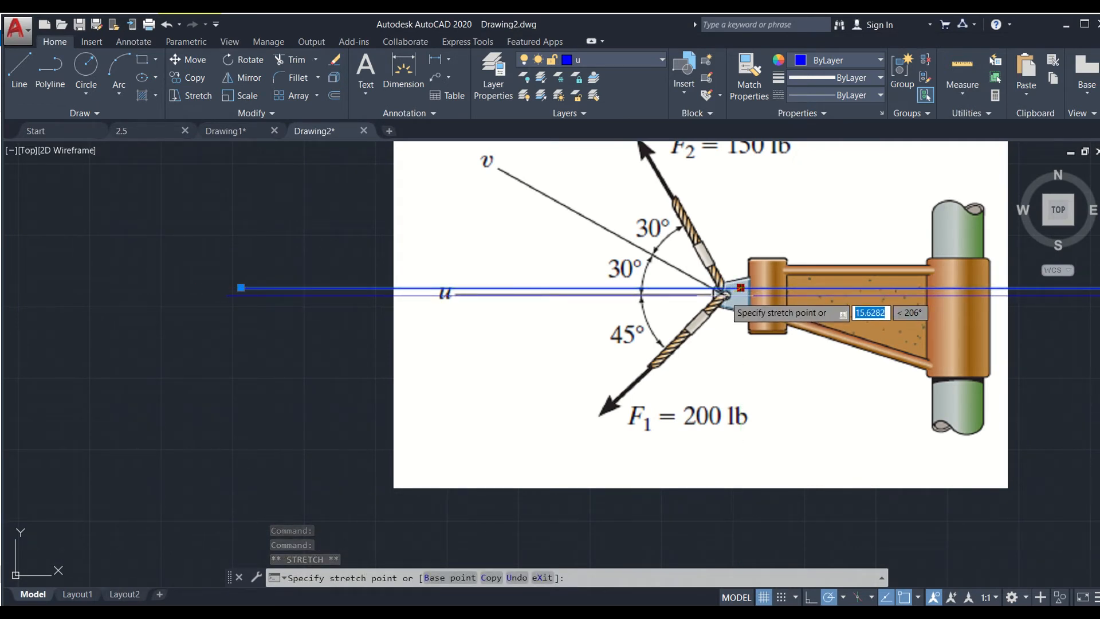
{"action": "left_click", "coordinate": [725, 295]}
{"action": "scroll", "coordinate": [701, 357], "scroll_direction": "down", "scroll_amount": 2}
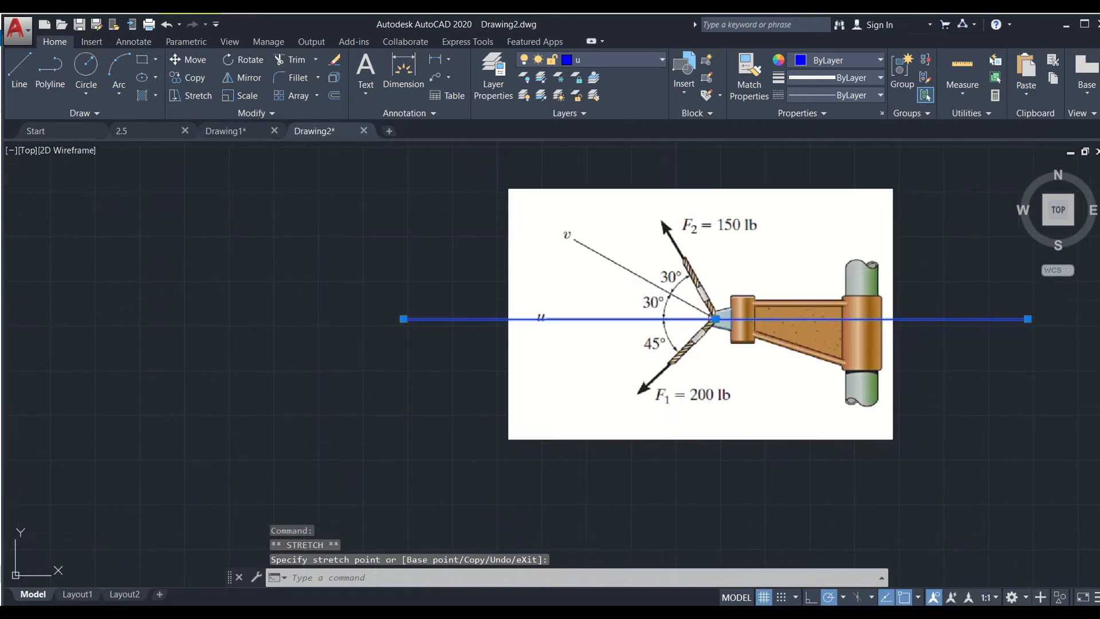
Make layer v the current layer and cancel the pending Line command.
{"action": "type", "text": "l"}
{"action": "key", "text": "Return"}
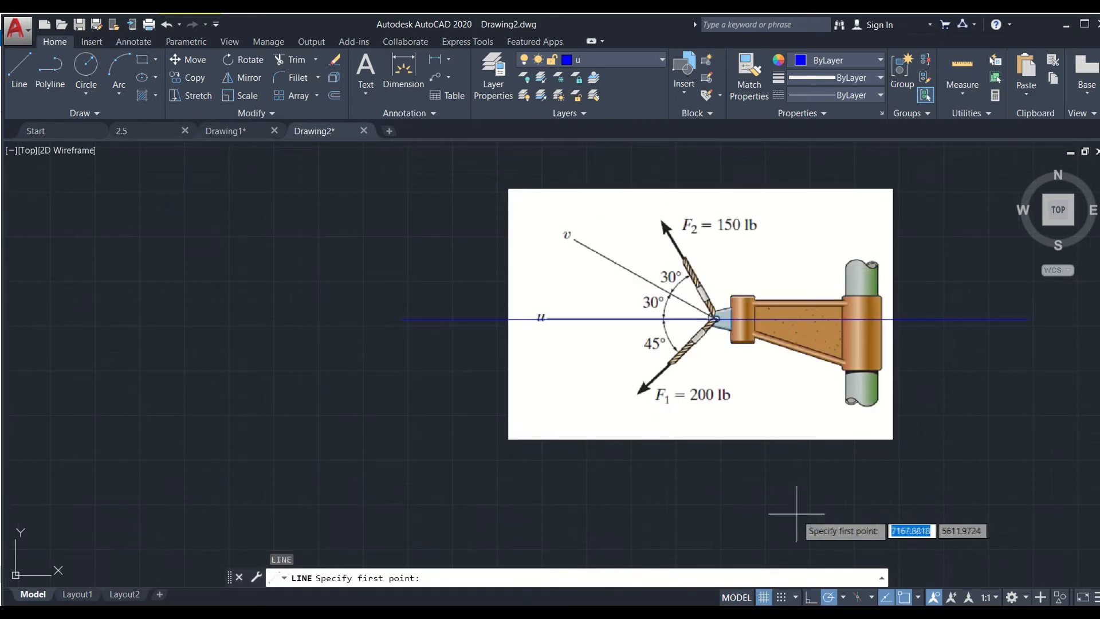
{"action": "left_click", "coordinate": [628, 58]}
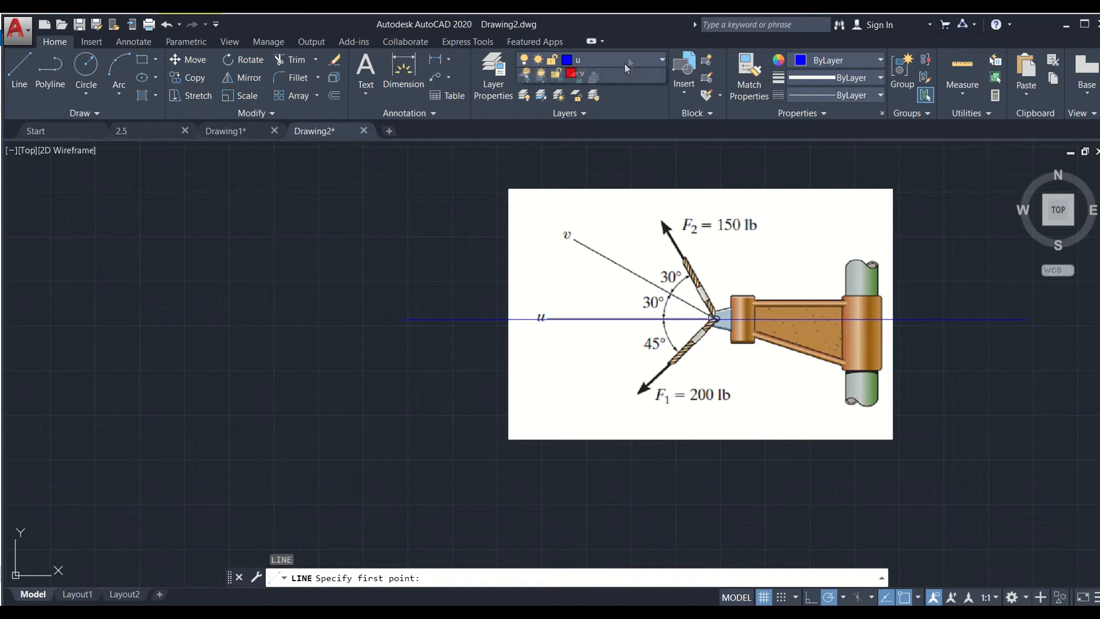
{"action": "left_click", "coordinate": [588, 129]}
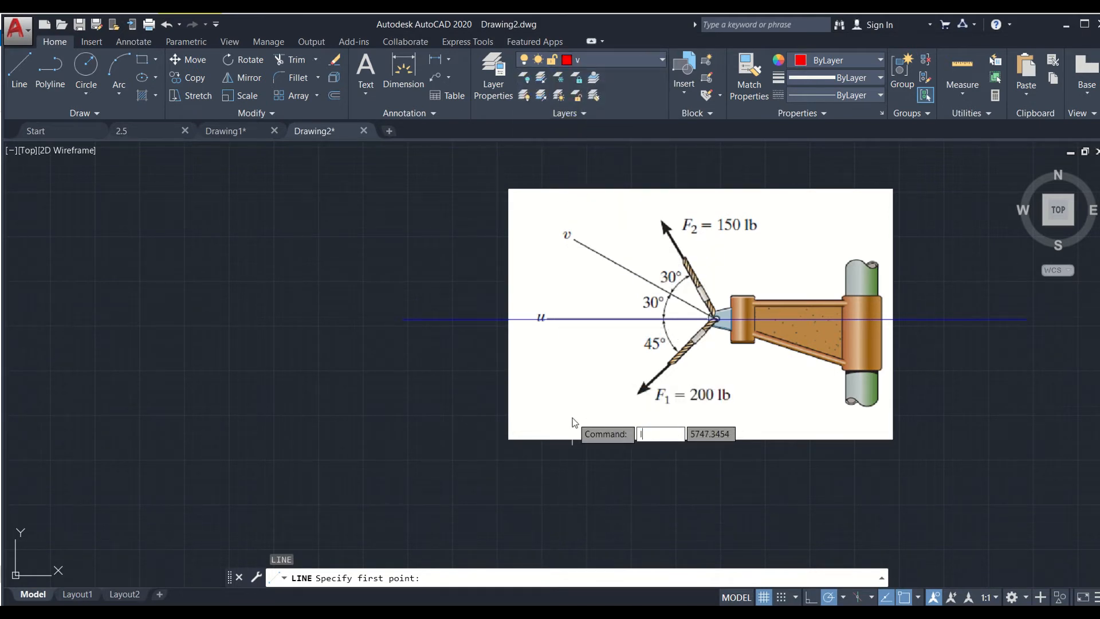
{"action": "key", "text": "Escape"}
{"action": "left_click", "coordinate": [485, 476]}
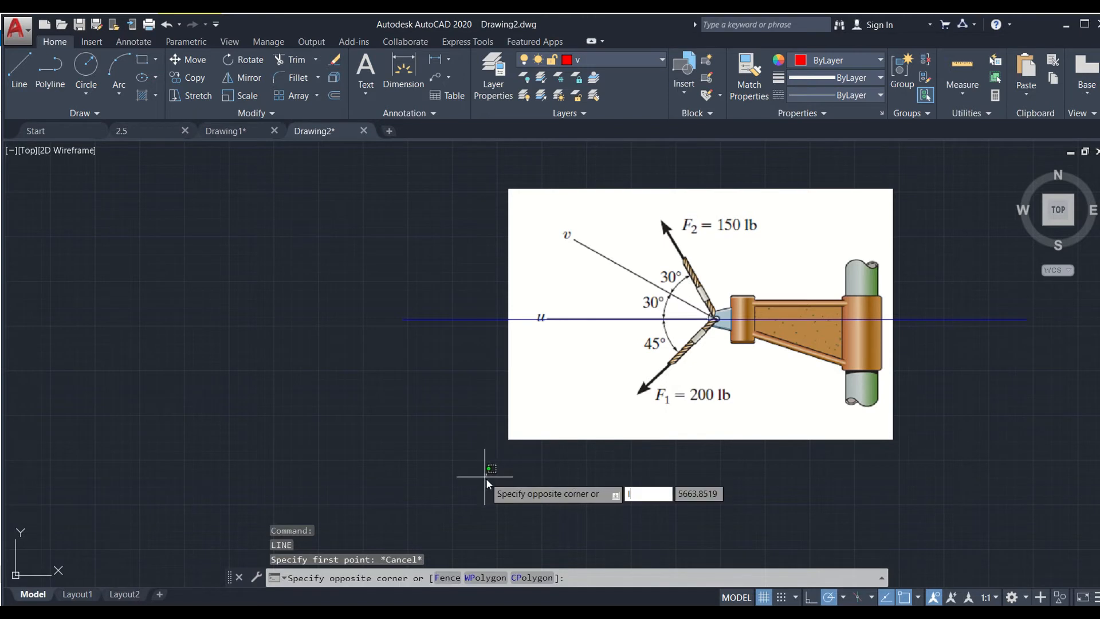
{"action": "key", "text": "Escape"}
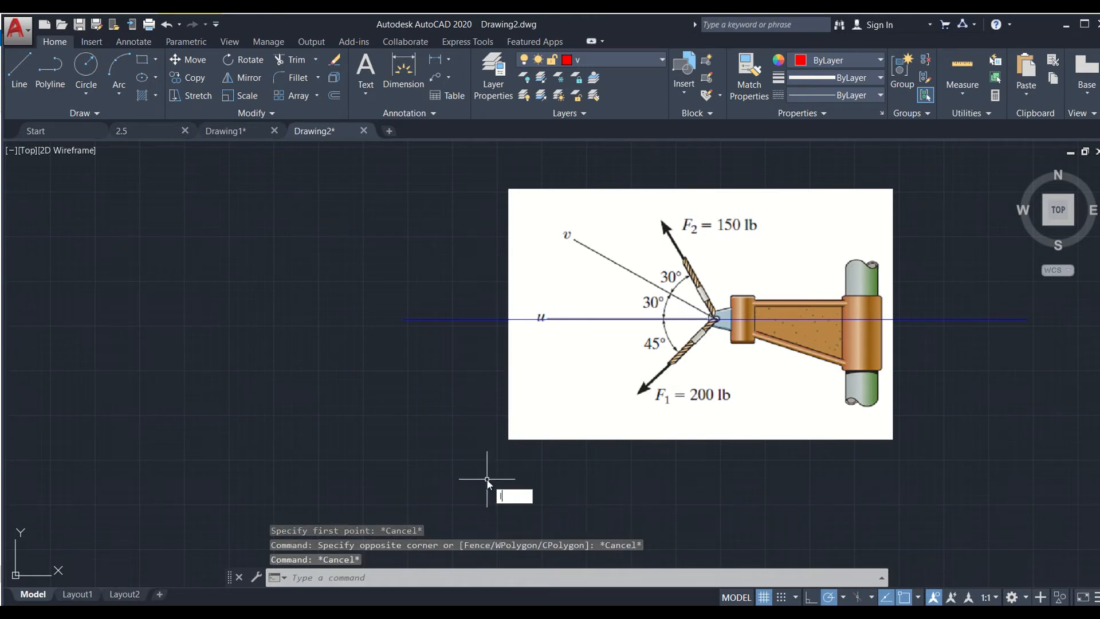
Draw a line from the center of the rope ring at 150° along the v axis, extending well beyond the picture.
{"action": "type", "text": "L"}
{"action": "key", "text": "Return"}
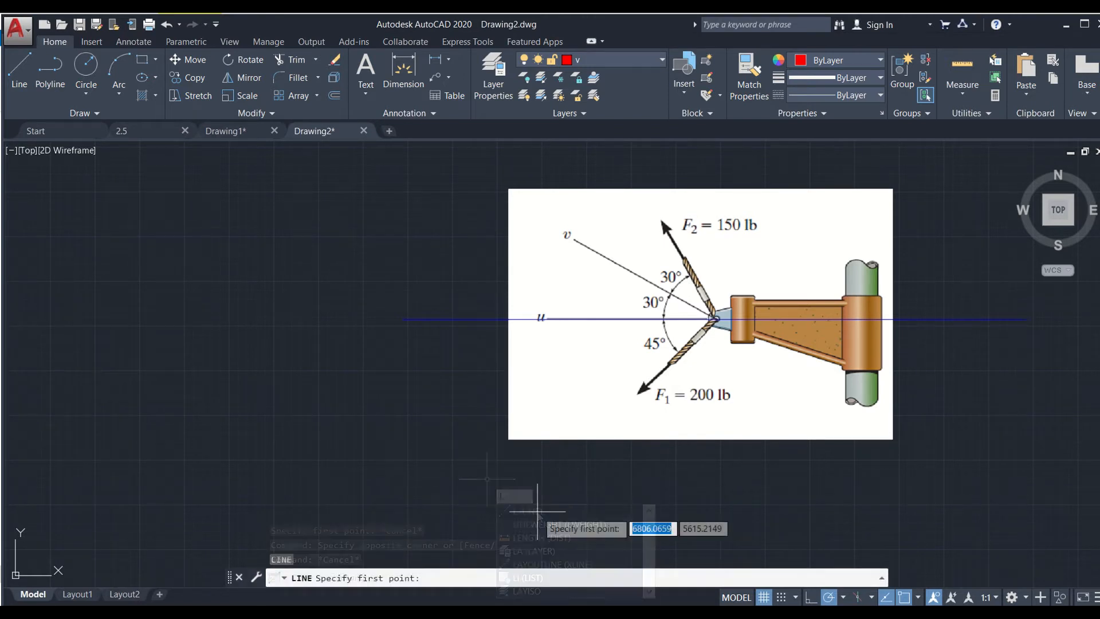
{"action": "left_click", "coordinate": [715, 319]}
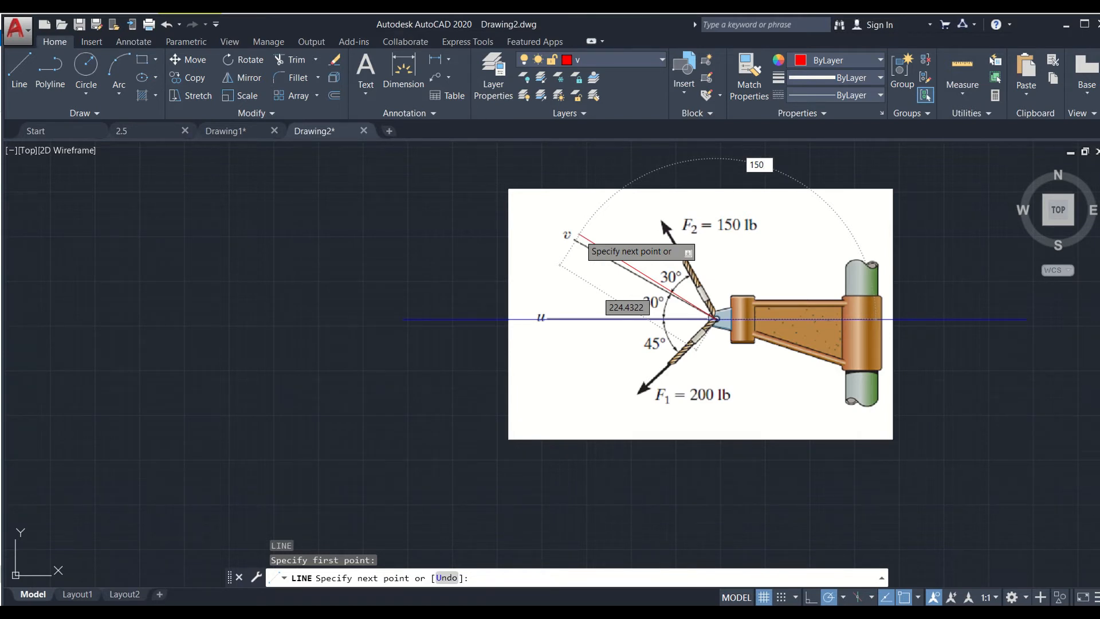
{"action": "key", "text": "Tab"}
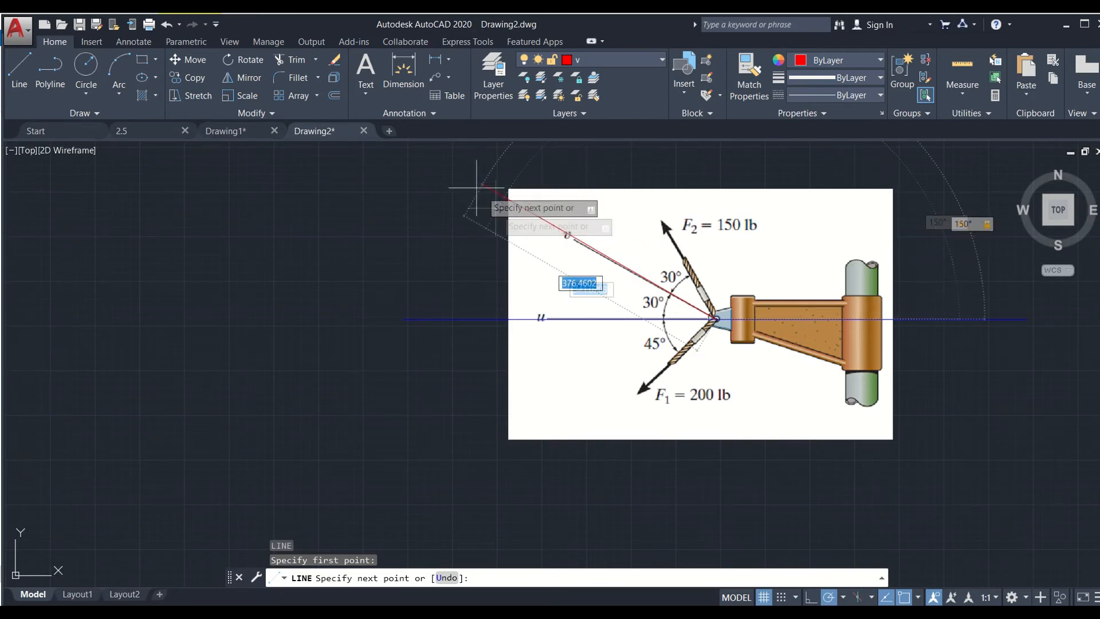
{"action": "middle_click_drag", "start_coordinate": [457, 217], "coordinate": [522, 310]}
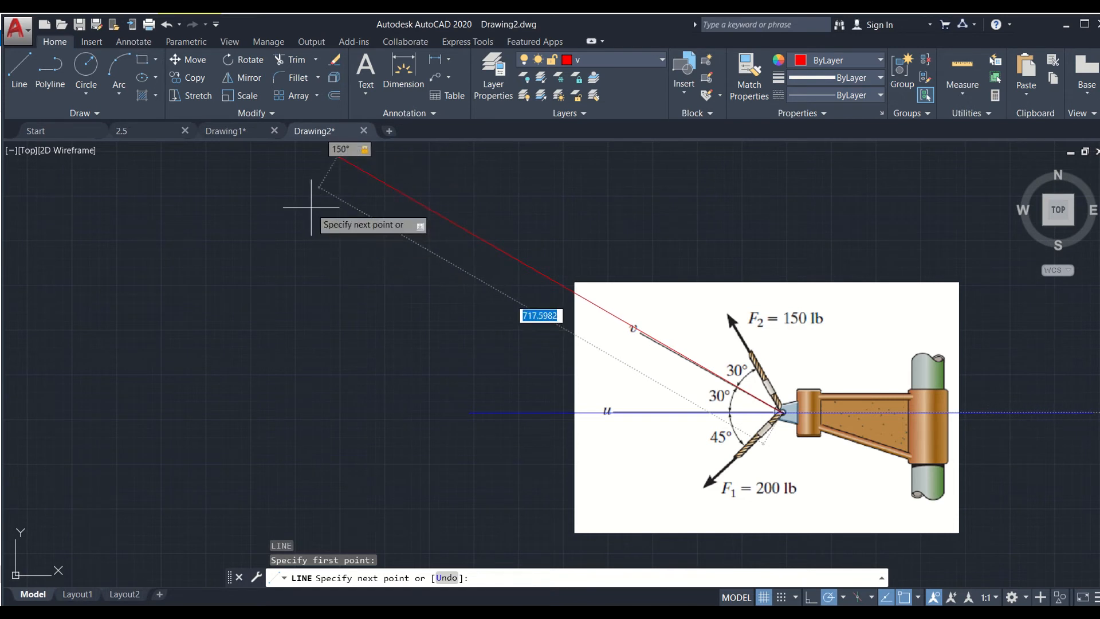
{"action": "left_click", "coordinate": [292, 194]}
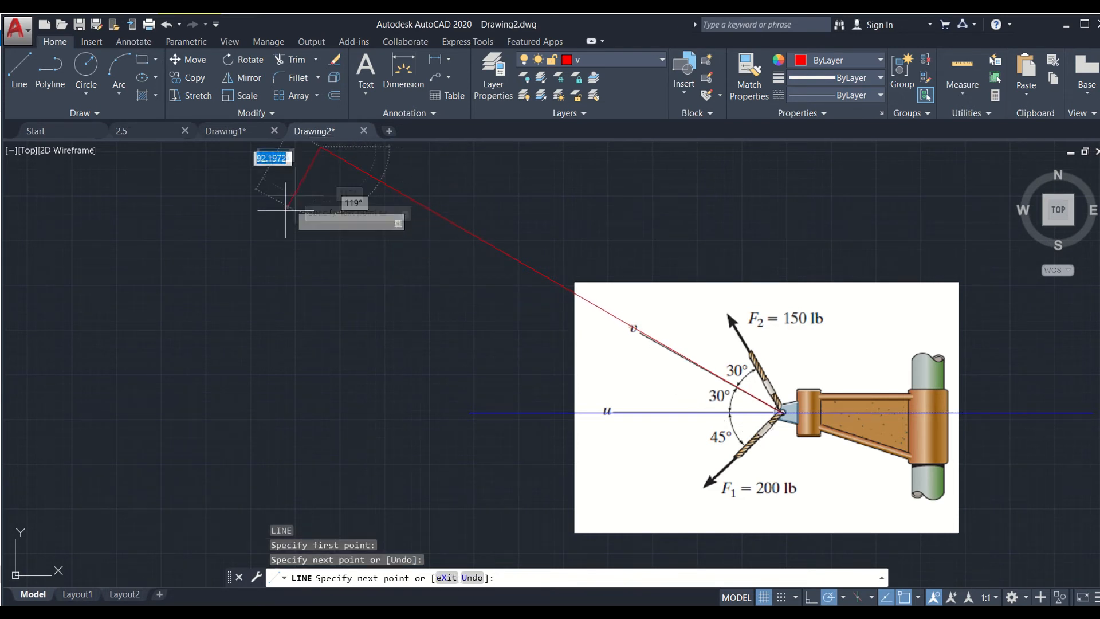
{"action": "key", "text": "Escape"}
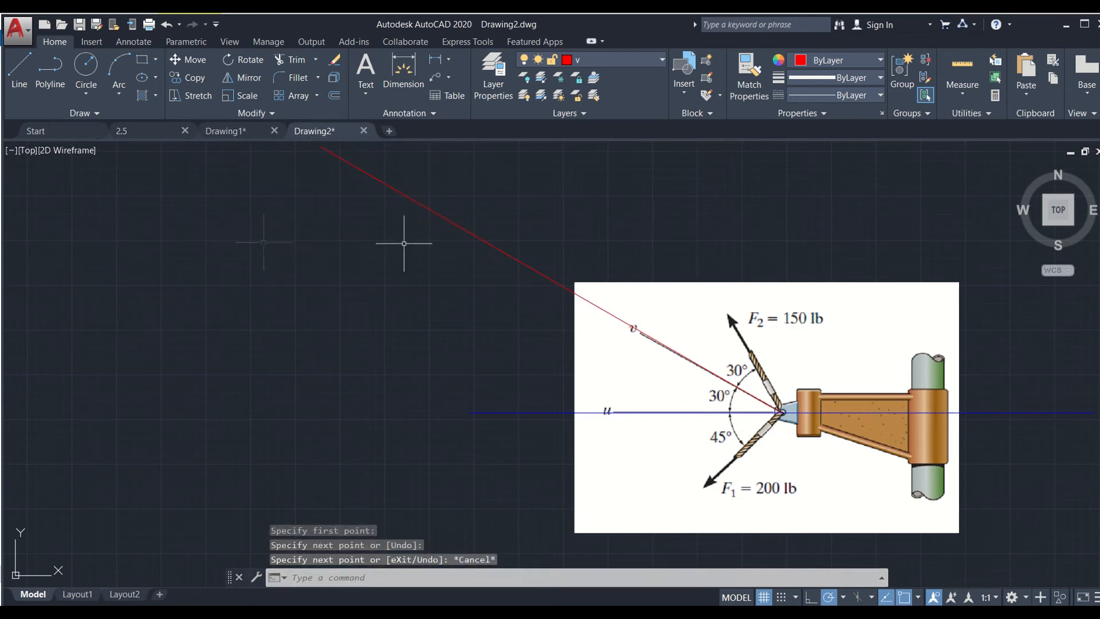
Move the red v line by its midpoint onto the center of the rope ring so it extends to both sides.
{"action": "left_click", "coordinate": [463, 230]}
{"action": "middle_click_drag", "start_coordinate": [511, 219], "coordinate": [484, 196]}
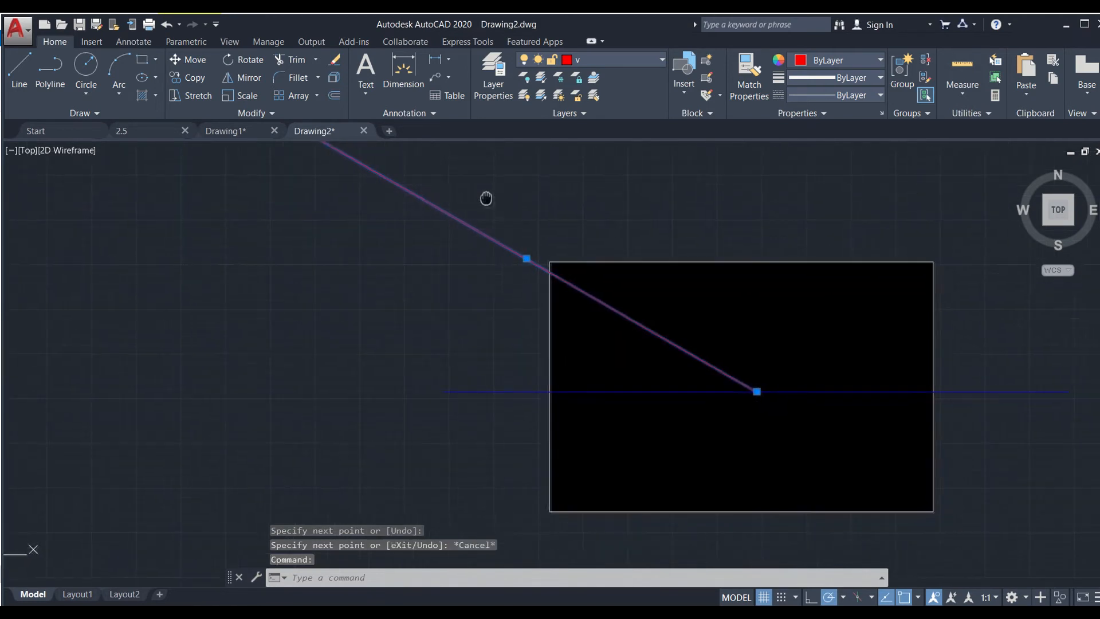
{"action": "left_click", "coordinate": [524, 255]}
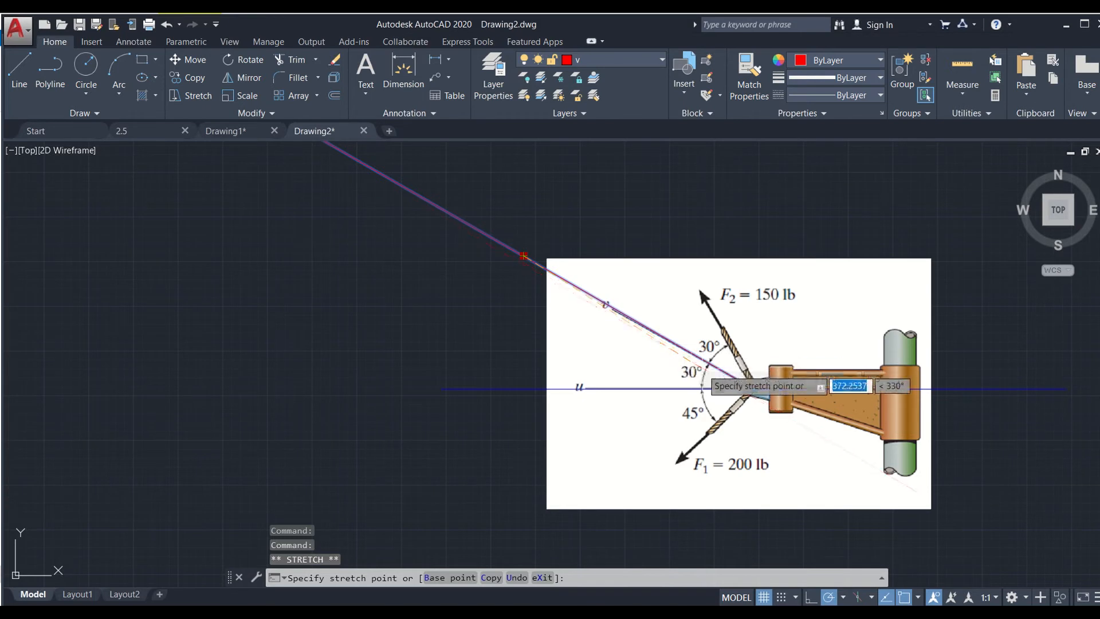
{"action": "left_click", "coordinate": [753, 389]}
{"action": "key", "text": "Escape"}
Make F1 the current layer and draw a 200-unit line from the ring's center, 135° downward along the F1 arrow.
{"action": "middle_click_drag", "start_coordinate": [827, 214], "coordinate": [739, 160]}
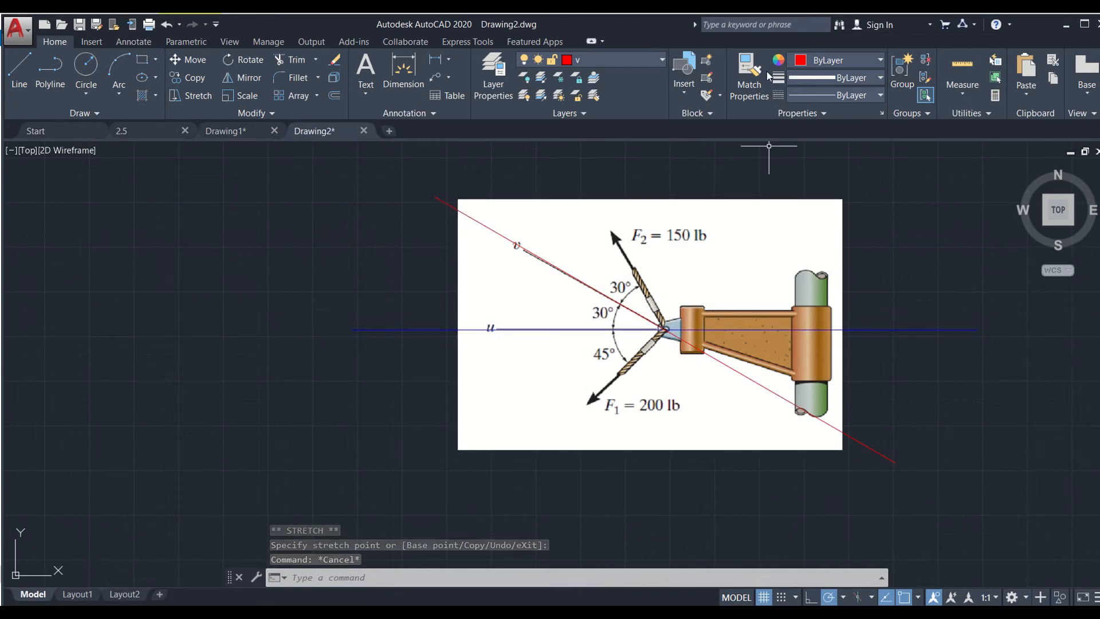
{"action": "left_click", "coordinate": [641, 60]}
{"action": "left_click", "coordinate": [605, 99]}
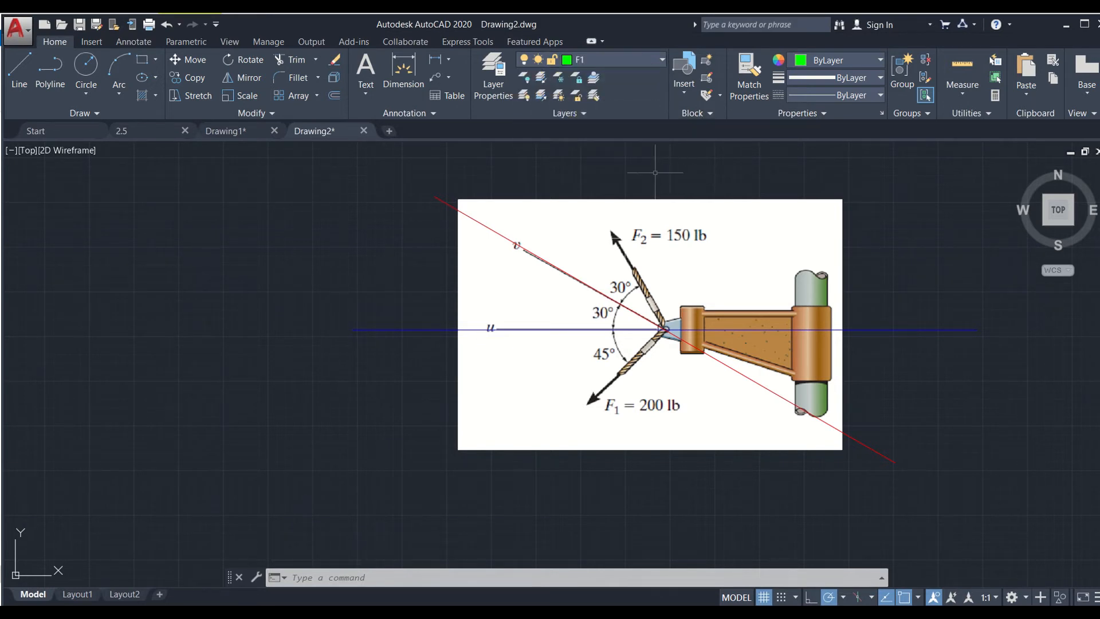
{"action": "left_click", "coordinate": [393, 462]}
{"action": "key", "text": "Escape"}
{"action": "type", "text": "L"}
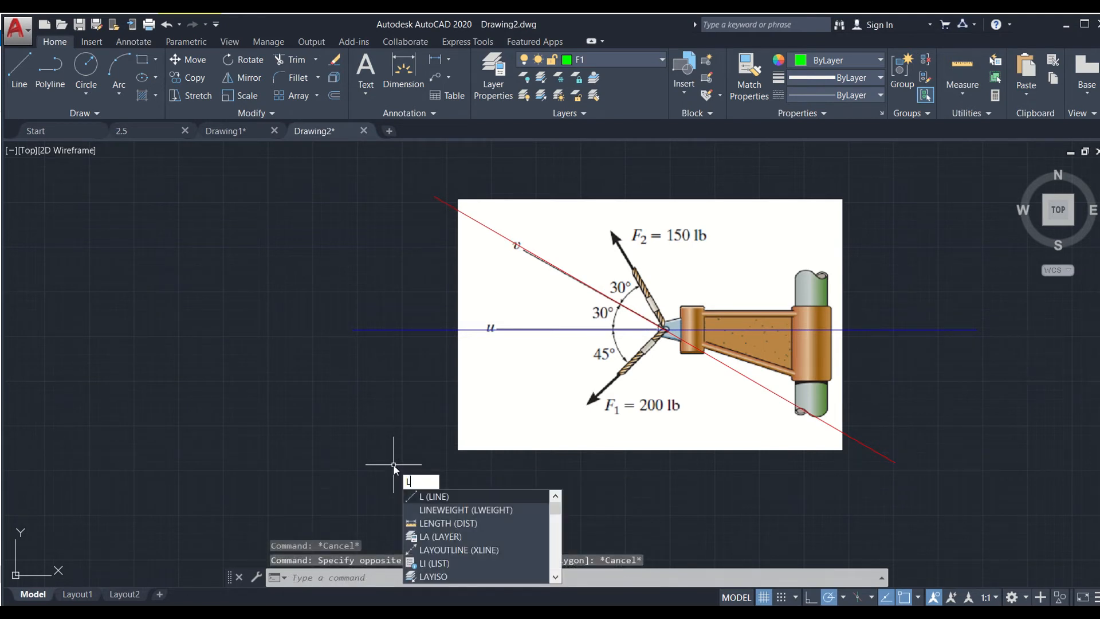
{"action": "key", "text": "Return"}
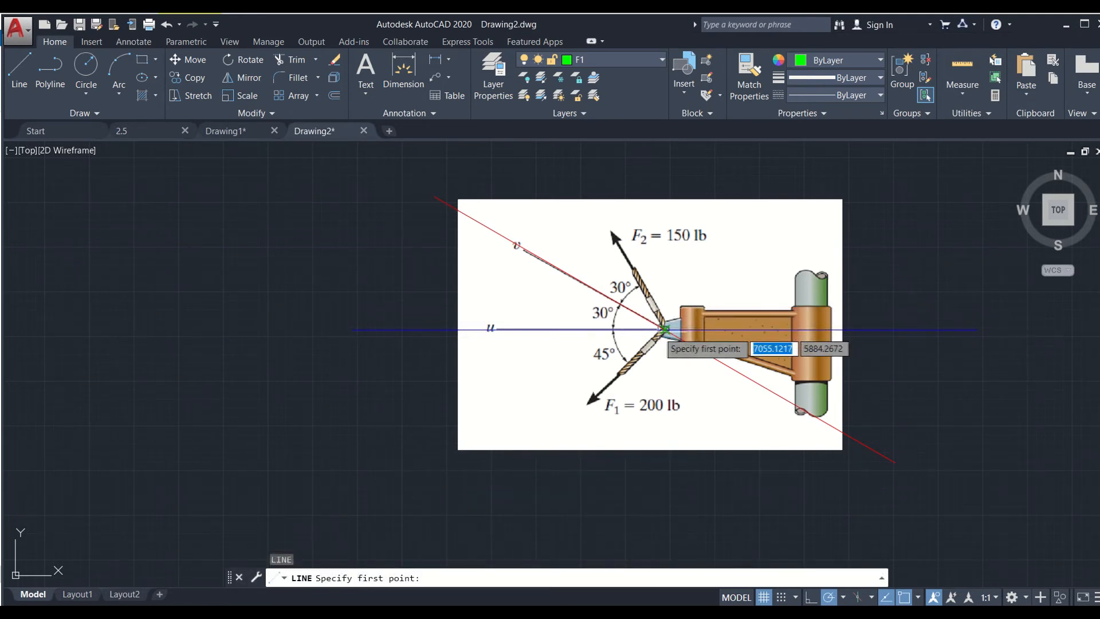
{"action": "left_click", "coordinate": [664, 330]}
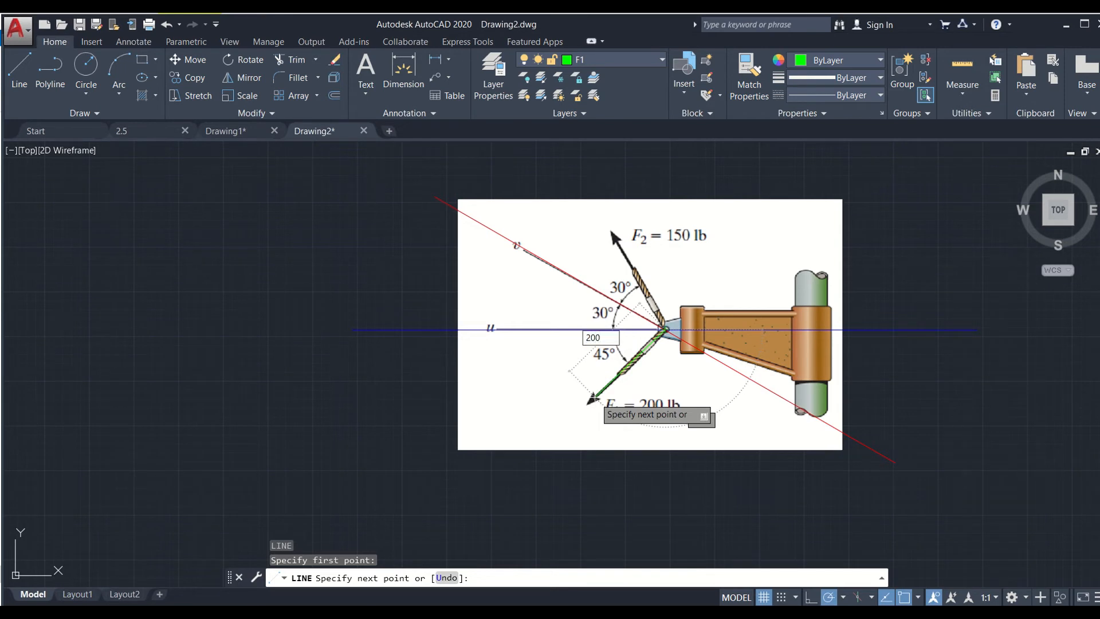
{"action": "key", "text": "Tab"}
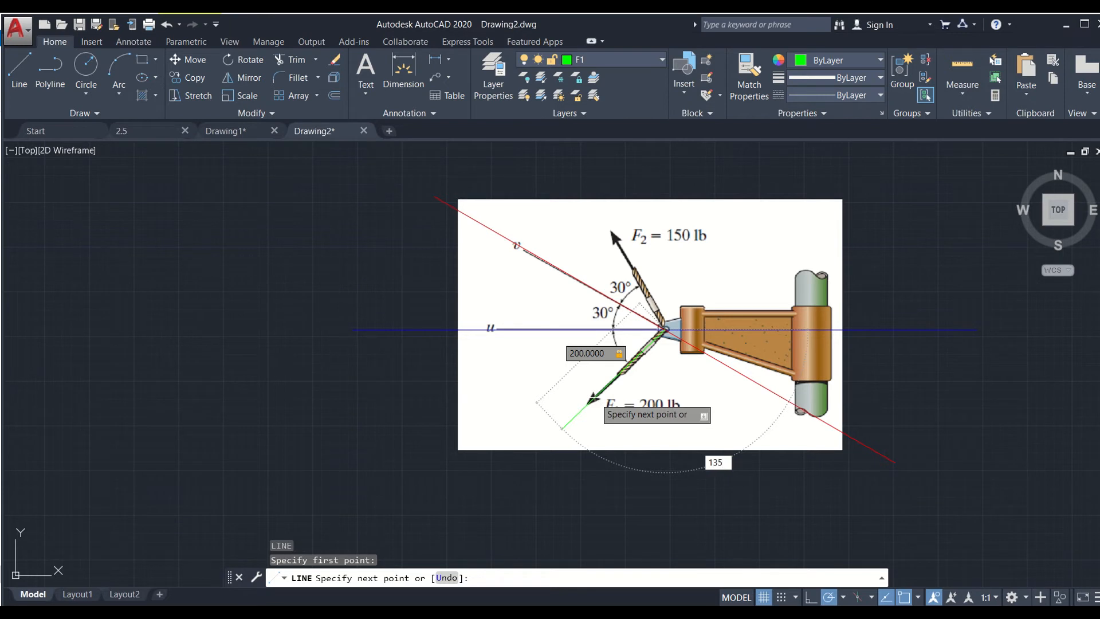
{"action": "type", "text": "135"}
{"action": "key", "text": "Return"}
{"action": "key", "text": "Escape"}
Copy the blue u line from the ring's center to the free end of the green F1 line.
{"action": "mouse_move", "coordinate": [599, 467]}
{"action": "middle_mouse_down"}
{"action": "mouse_move", "coordinate": [611, 434]}
{"action": "mouse_move", "coordinate": [667, 392]}
{"action": "middle_mouse_up"}
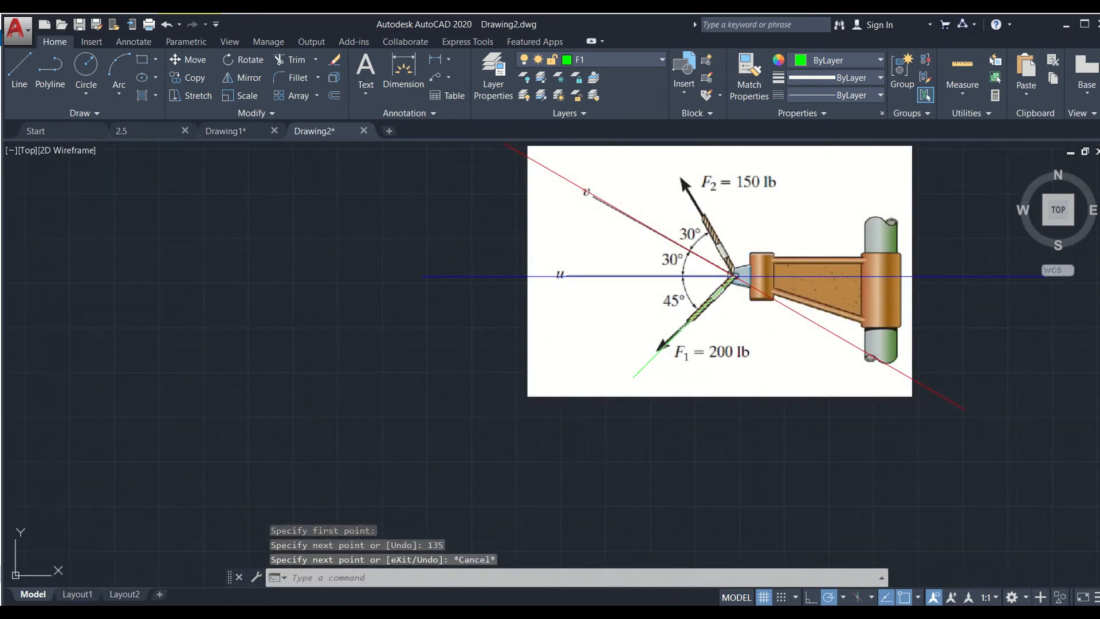
{"action": "left_click", "coordinate": [593, 60]}
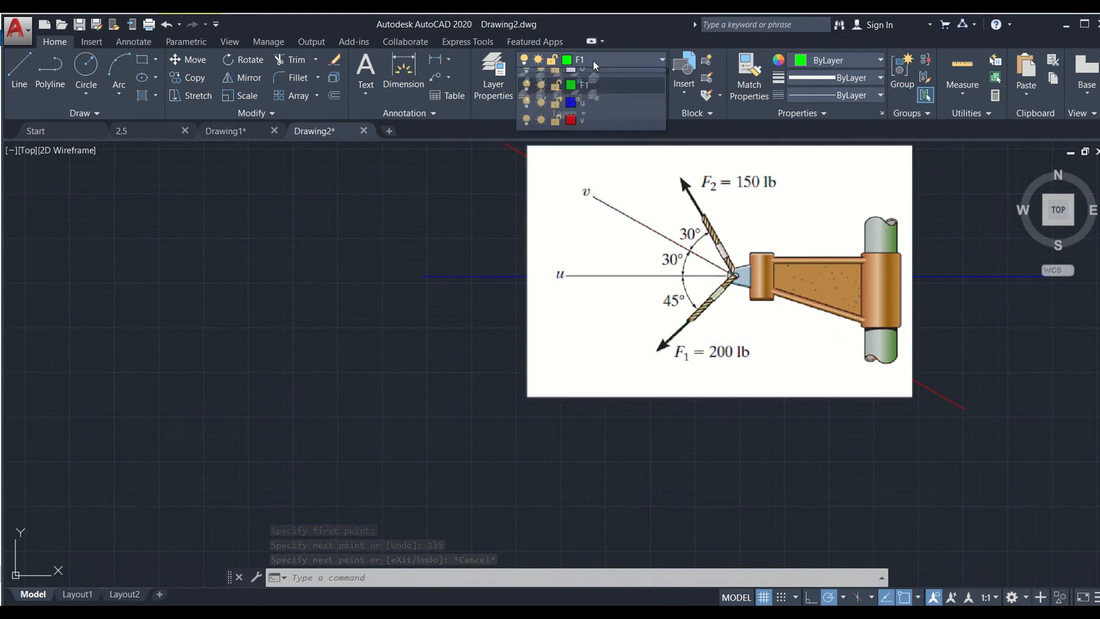
{"action": "left_click", "coordinate": [441, 191]}
{"action": "left_click", "coordinate": [450, 276]}
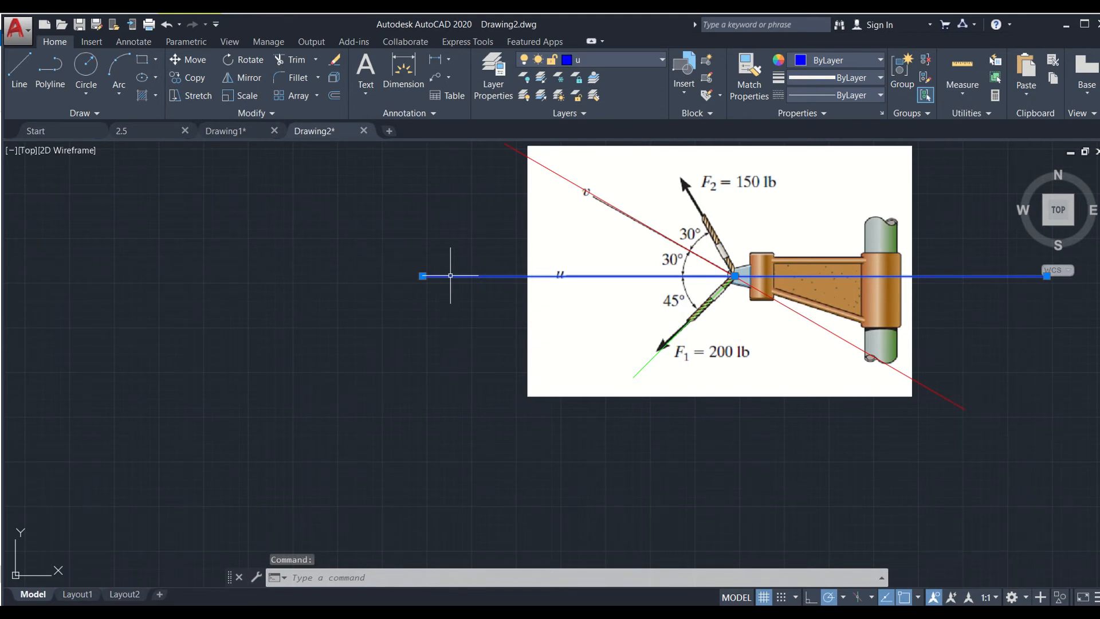
{"action": "type", "text": "co"}
{"action": "key", "text": "Return"}
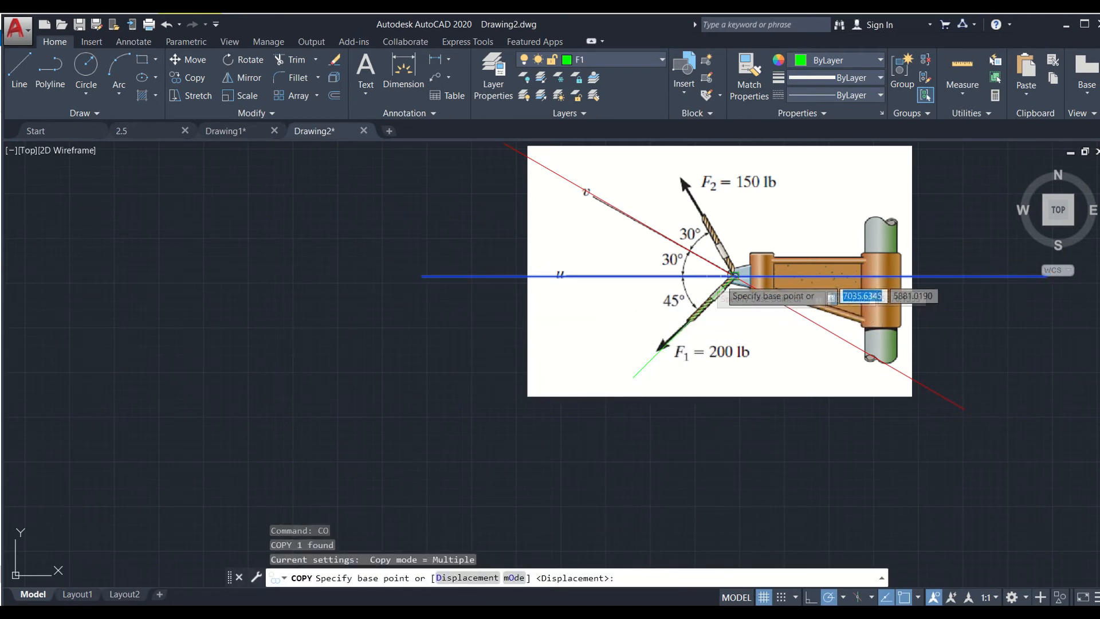
{"action": "left_click", "coordinate": [734, 276]}
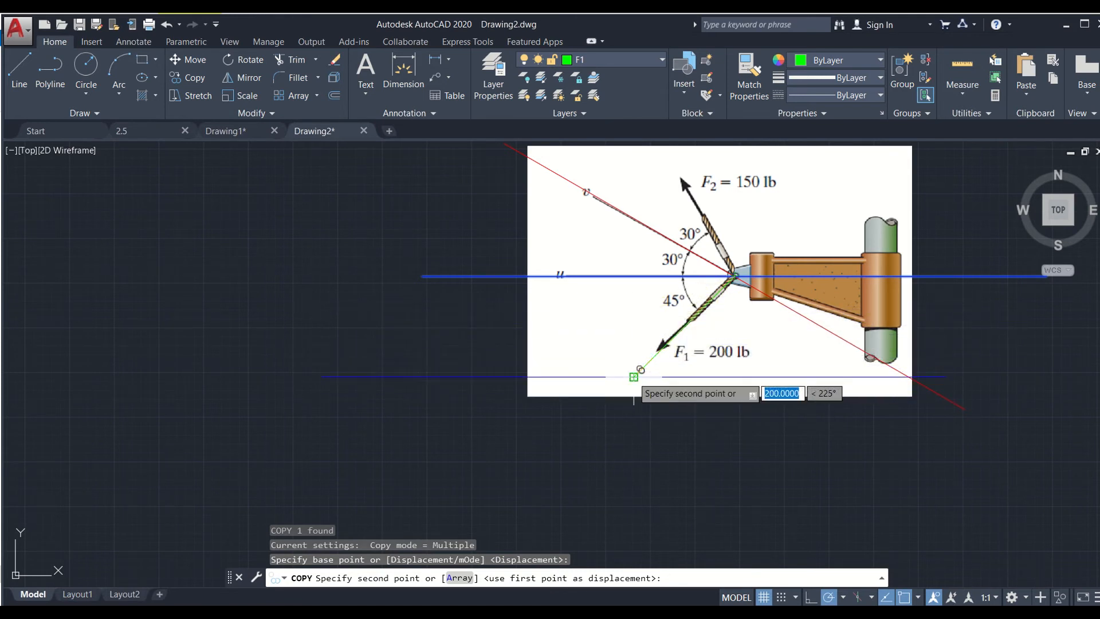
{"action": "left_click", "coordinate": [634, 376]}
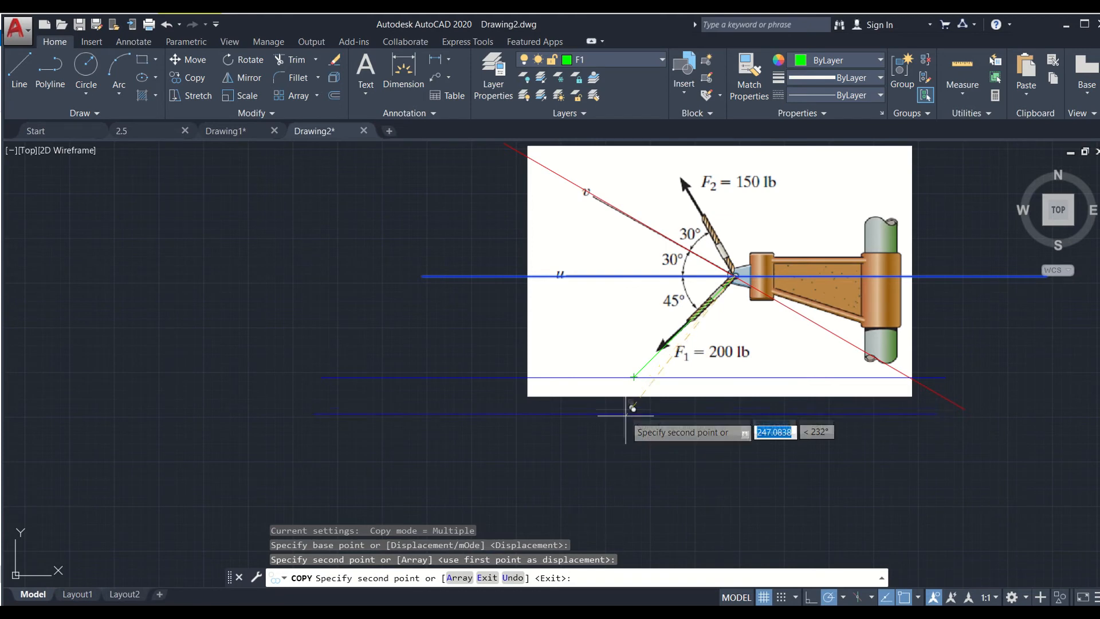
{"action": "key", "text": "Escape"}
Copy the red v line from the ring's center to the free end of the green F1 line.
{"action": "middle_click_drag", "start_coordinate": [695, 411], "coordinate": [671, 433]}
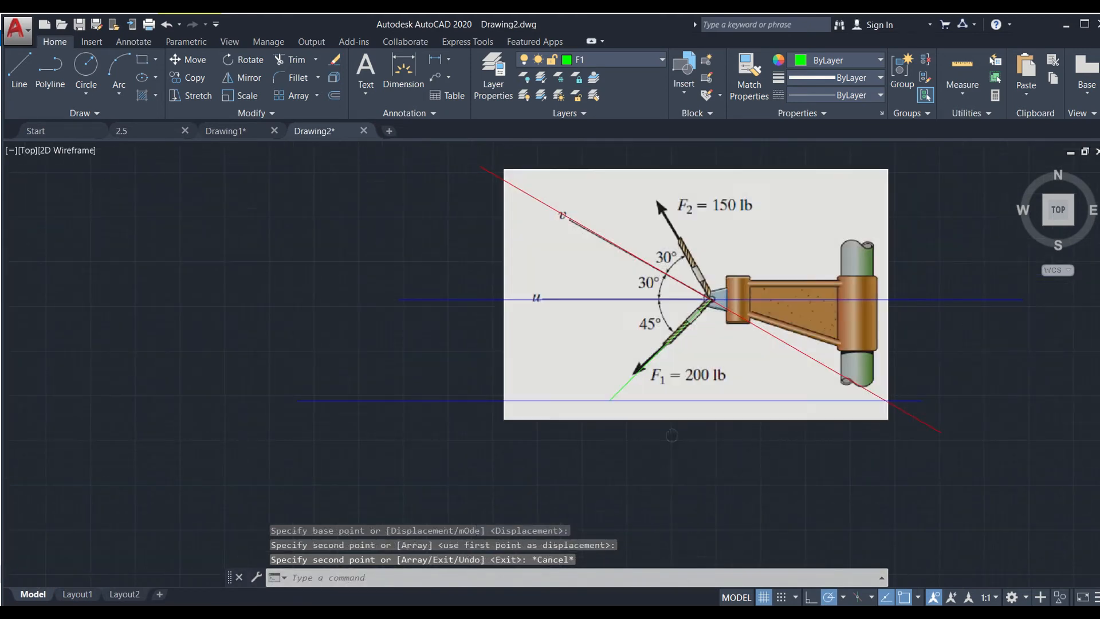
{"action": "left_click", "coordinate": [500, 176]}
{"action": "type", "text": "co"}
{"action": "key", "text": "Return"}
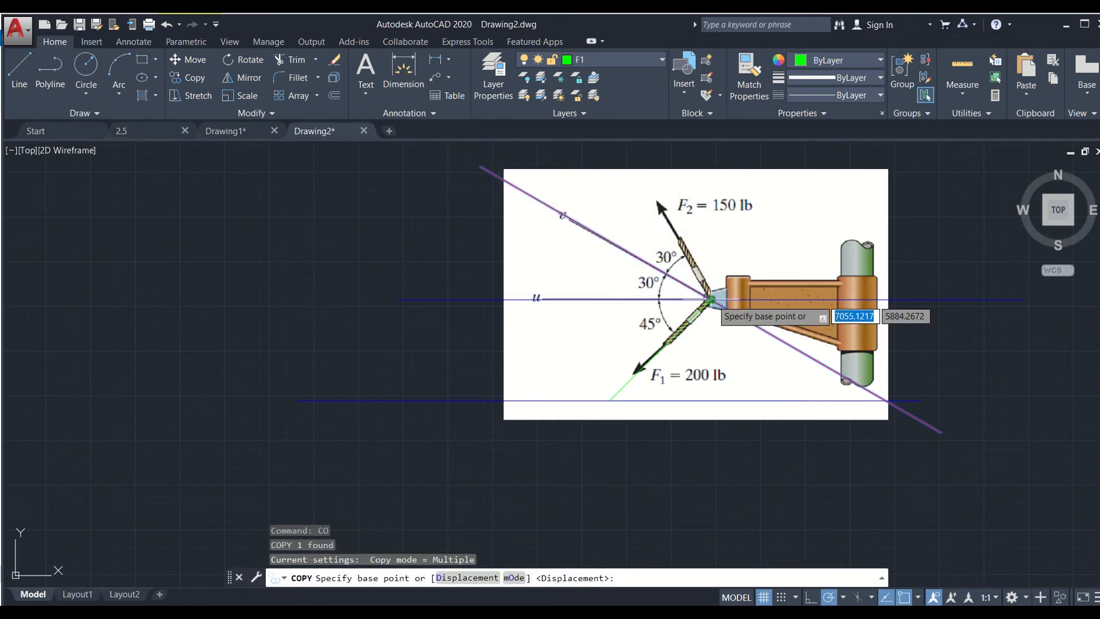
{"action": "left_click", "coordinate": [710, 299]}
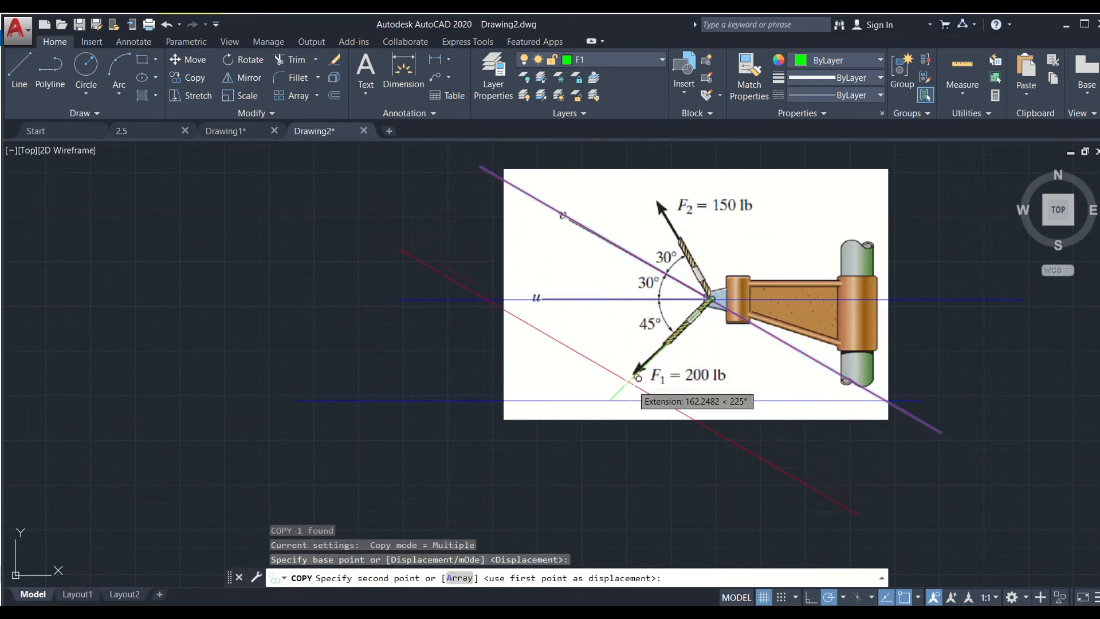
{"action": "left_click", "coordinate": [610, 400]}
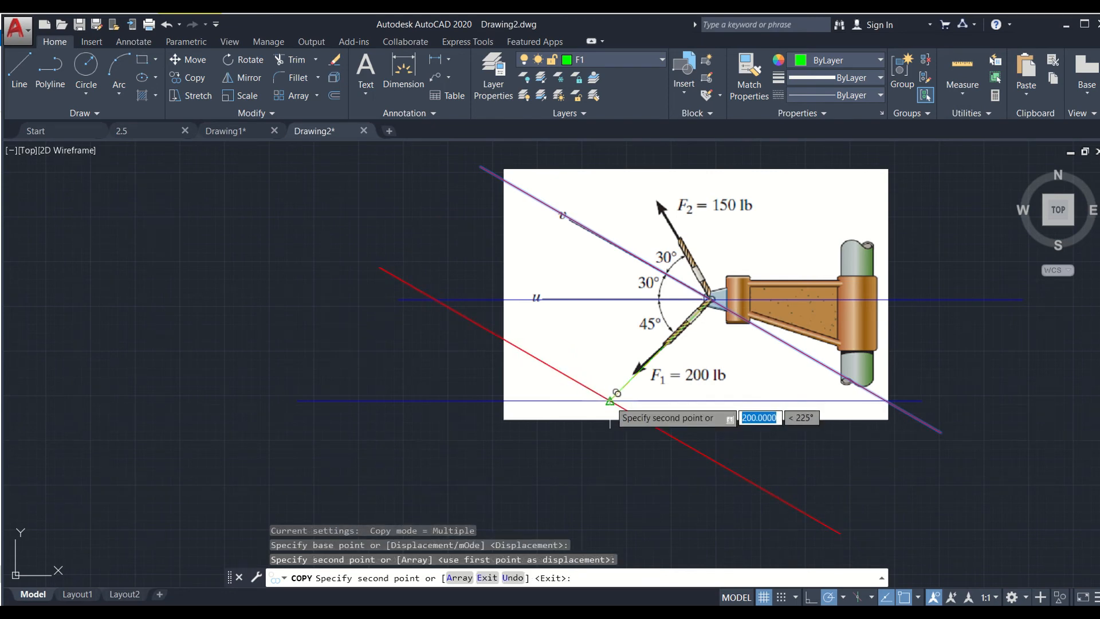
{"action": "key", "text": "Escape"}
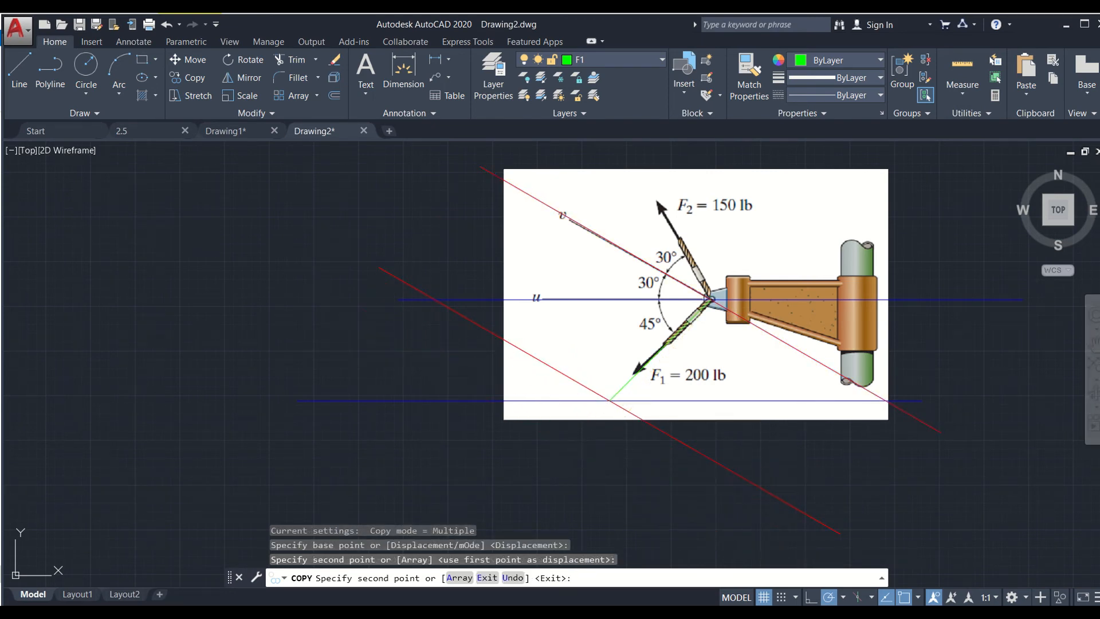
Using both u lines and both v lines as cutting edges, trim the left overhangs of the u axis and the two copied lines.
{"action": "middle_click_drag", "start_coordinate": [659, 425], "coordinate": [582, 371]}
{"action": "middle_click_drag", "start_coordinate": [545, 426], "coordinate": [518, 454]}
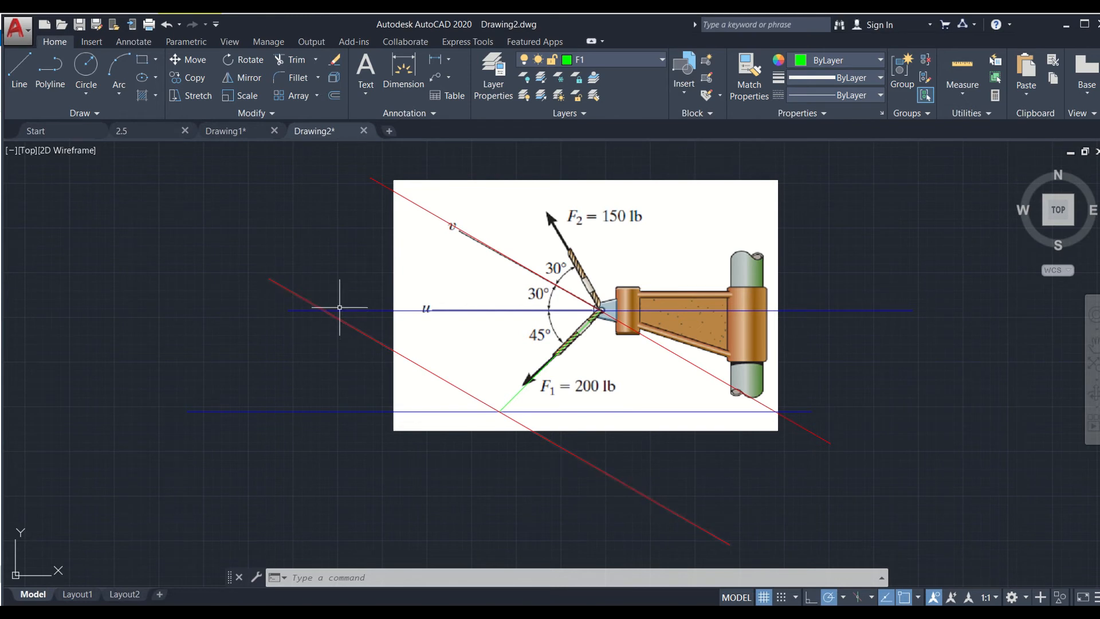
{"action": "left_click", "coordinate": [298, 293]}
{"action": "left_click", "coordinate": [300, 310]}
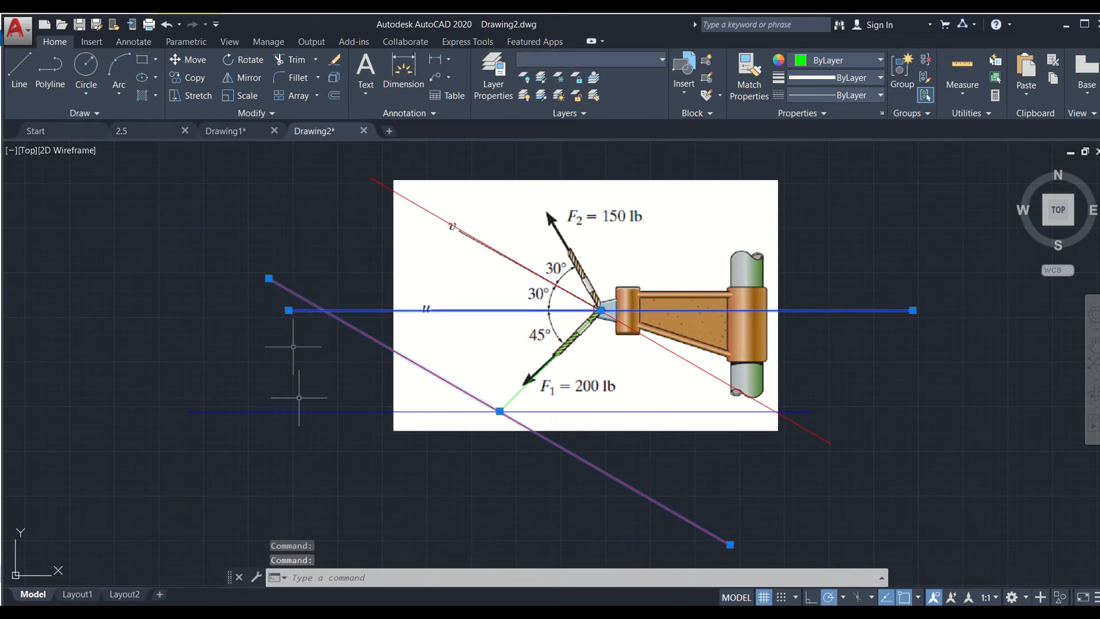
{"action": "left_click", "coordinate": [300, 411]}
{"action": "left_click", "coordinate": [811, 429]}
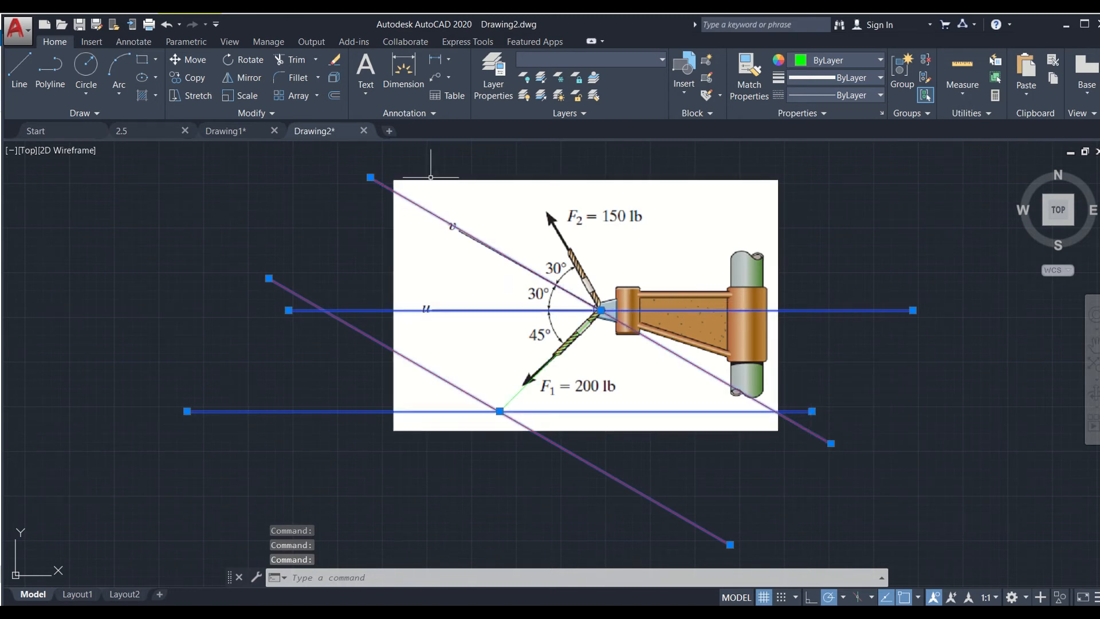
{"action": "type", "text": "t"}
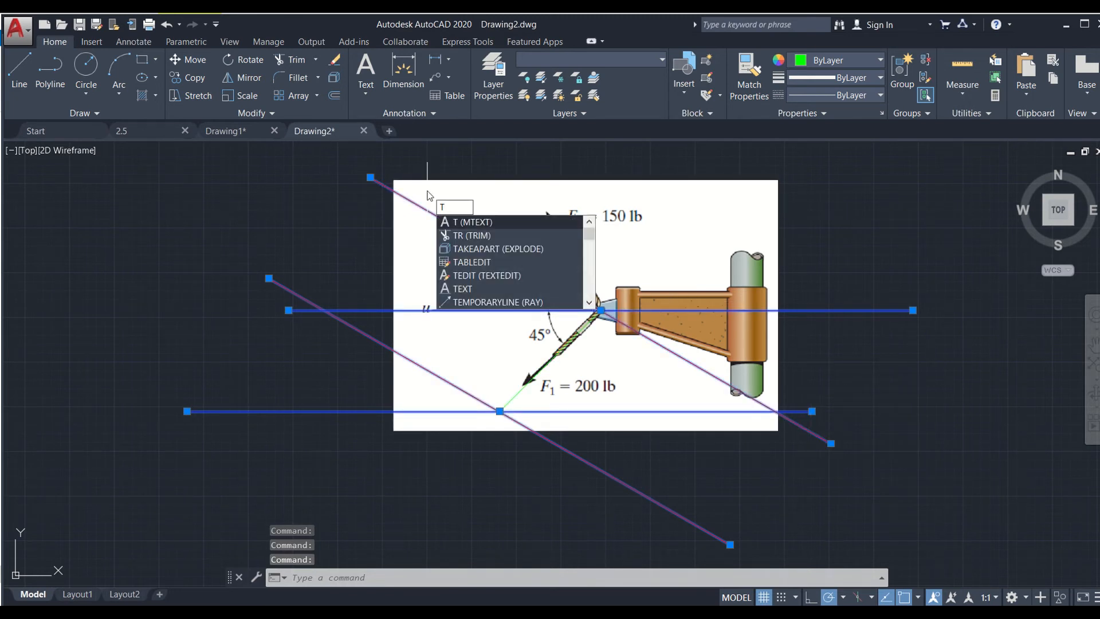
{"action": "type", "text": "r"}
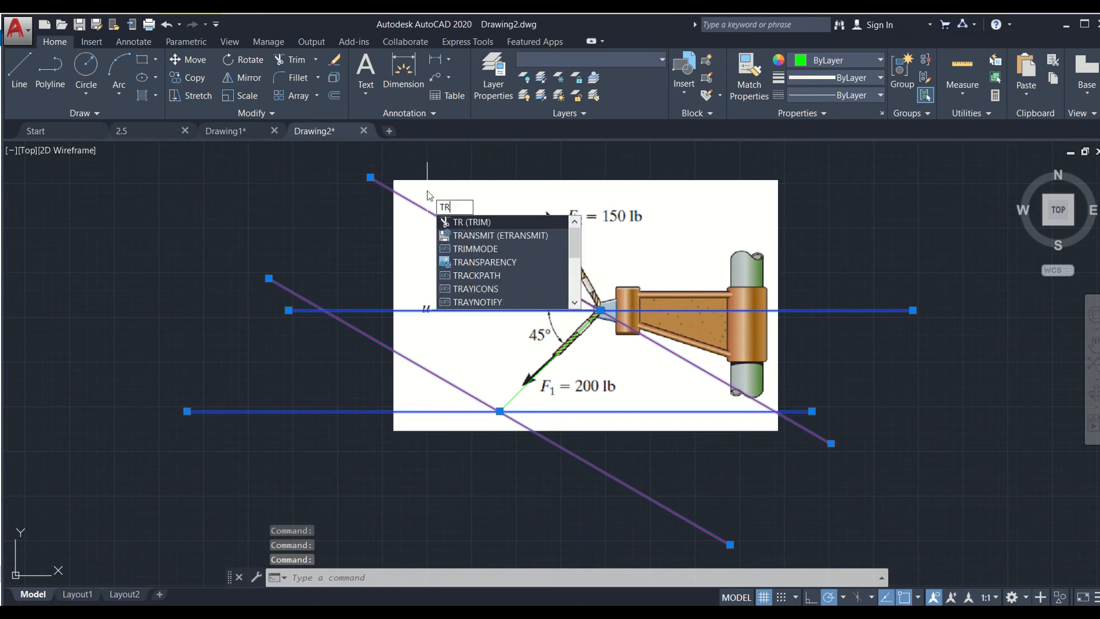
{"action": "left_click", "coordinate": [469, 227]}
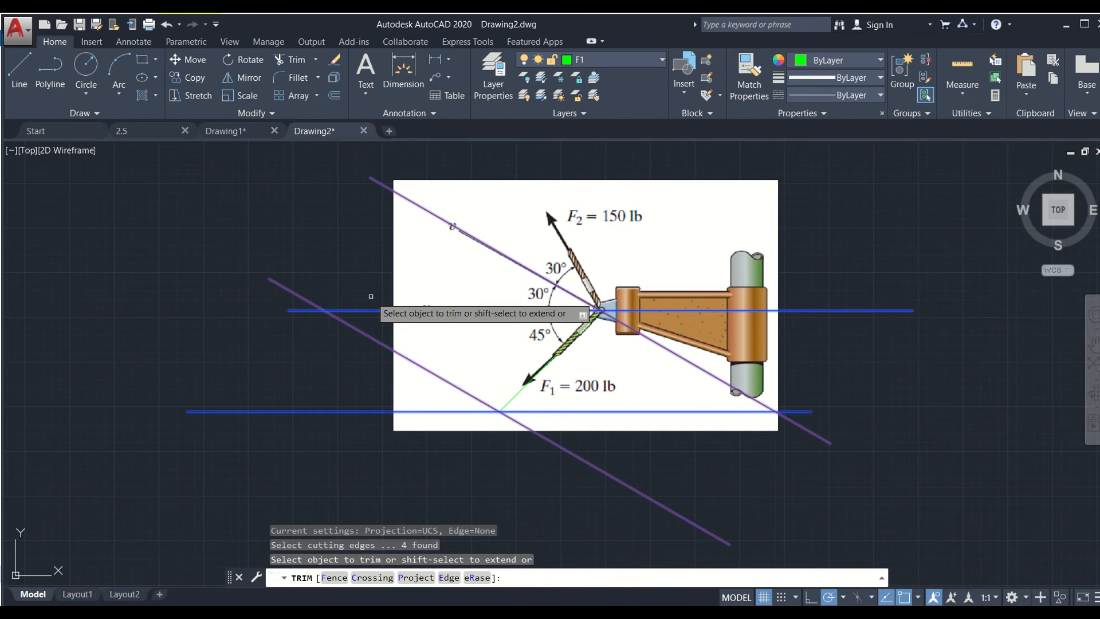
{"action": "left_click", "coordinate": [296, 296]}
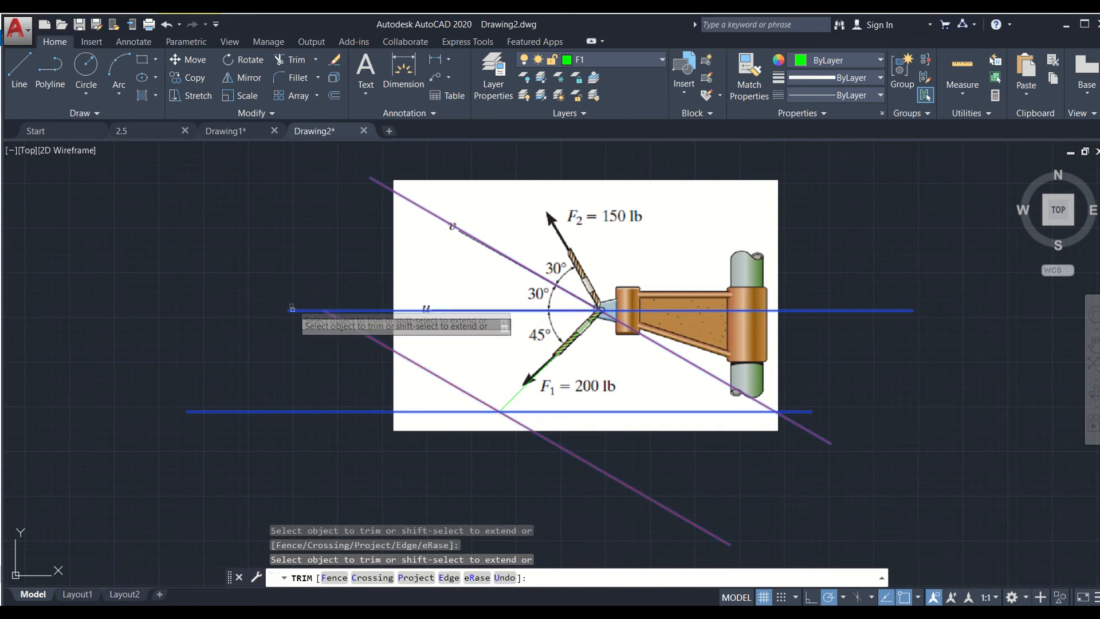
{"action": "left_click", "coordinate": [301, 312]}
{"action": "left_click", "coordinate": [307, 315]}
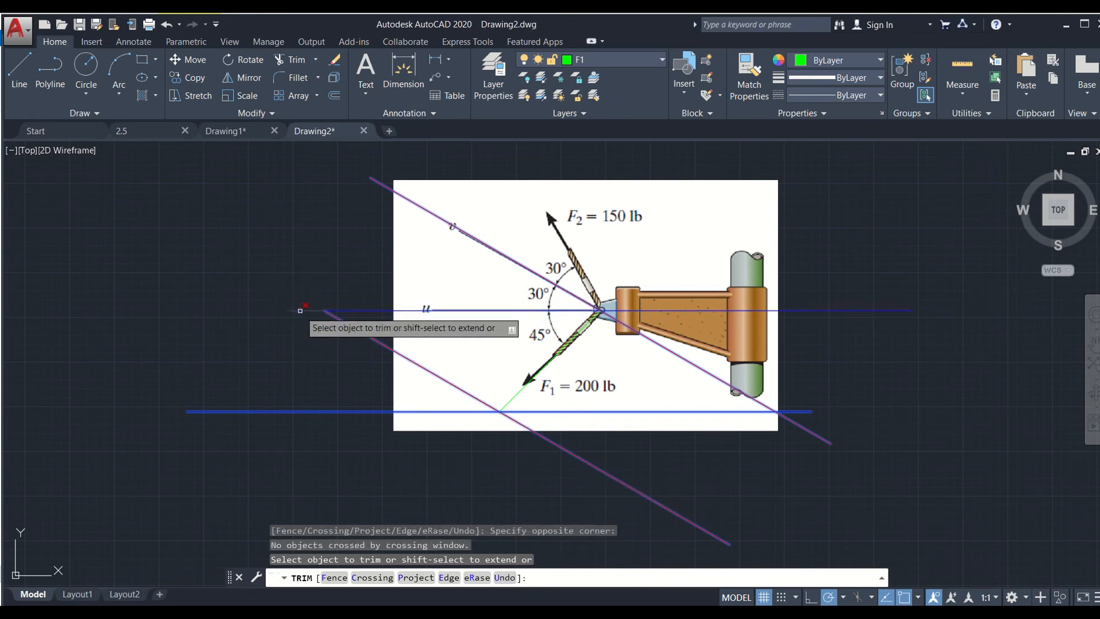
{"action": "left_click", "coordinate": [307, 410]}
{"action": "left_click", "coordinate": [306, 311]}
Trim the remaining overhangs of the u and v axes and their copies so only the parallelogram around F1 is left.
{"action": "left_click", "coordinate": [649, 496]}
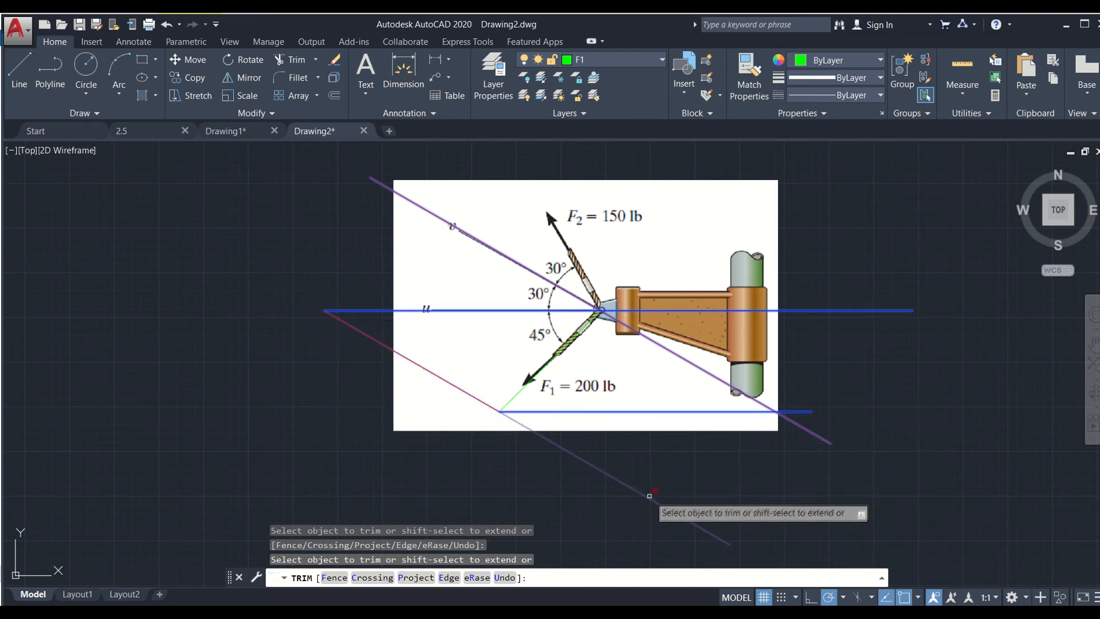
{"action": "left_click", "coordinate": [793, 417]}
{"action": "left_click", "coordinate": [796, 412]}
{"action": "left_click", "coordinate": [693, 310]}
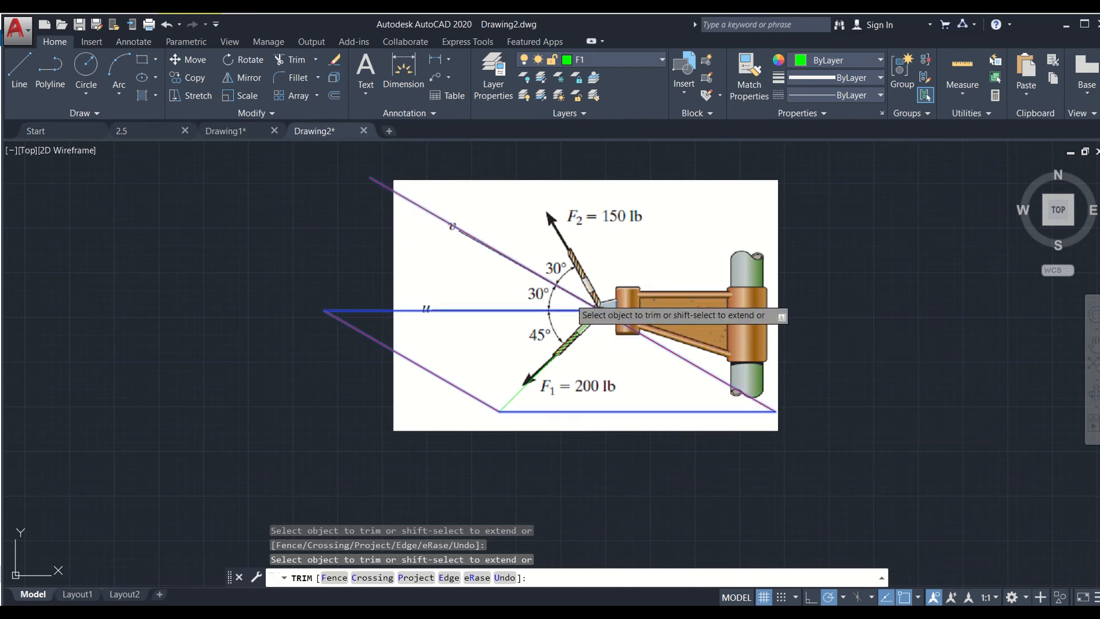
{"action": "left_click", "coordinate": [385, 182]}
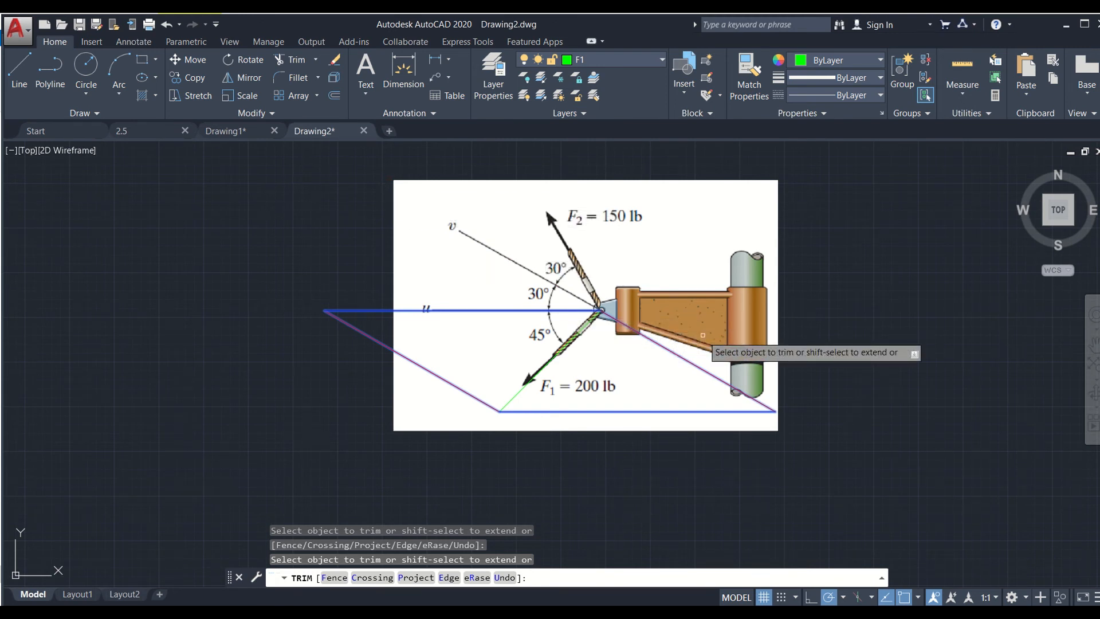
{"action": "key", "text": "Escape"}
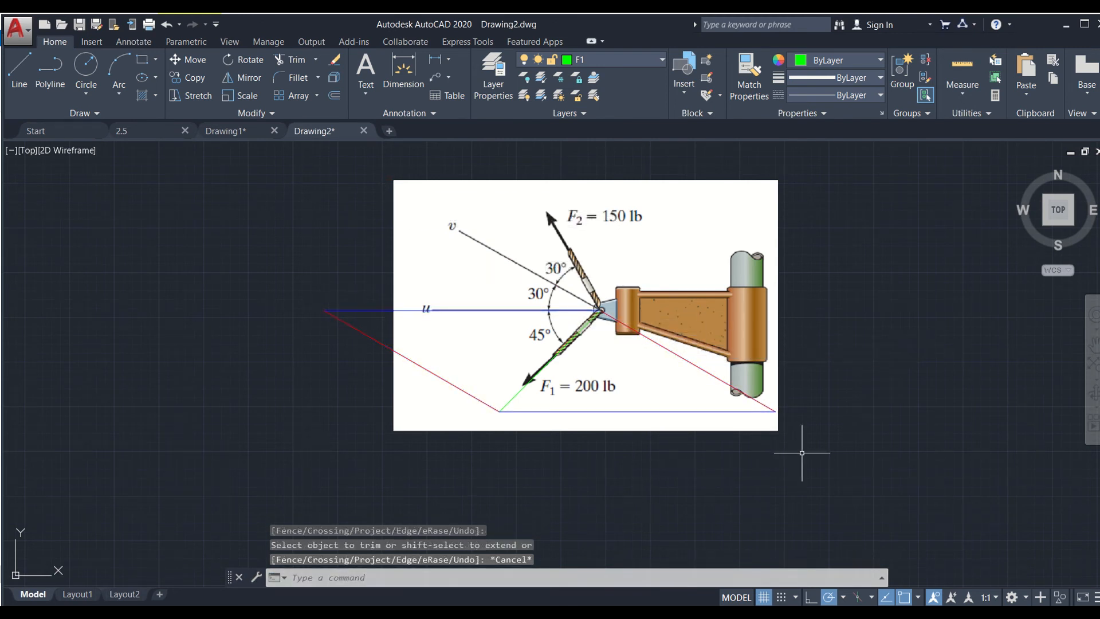
Dimension the lengths of the copied v line and the u axis, placing the dimensions below and above the parallelogram.
{"action": "mouse_move", "coordinate": [792, 486]}
{"action": "middle_mouse_down"}
{"action": "mouse_move", "coordinate": [737, 478]}
{"action": "mouse_move", "coordinate": [683, 496]}
{"action": "mouse_move", "coordinate": [635, 473]}
{"action": "mouse_move", "coordinate": [664, 466]}
{"action": "middle_mouse_up"}
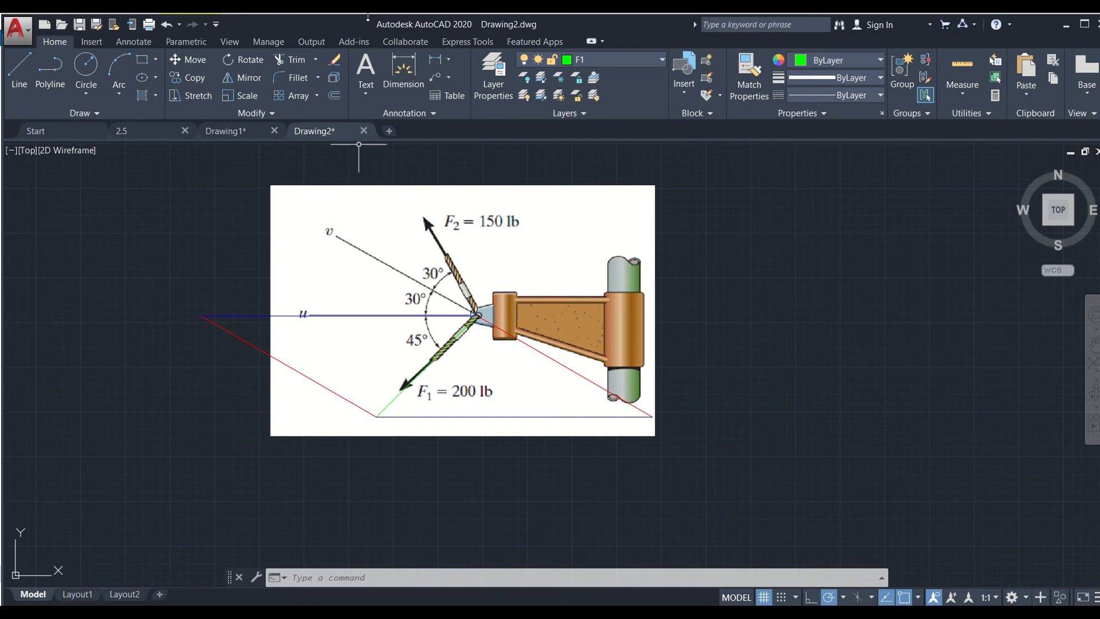
{"action": "left_click", "coordinate": [401, 85]}
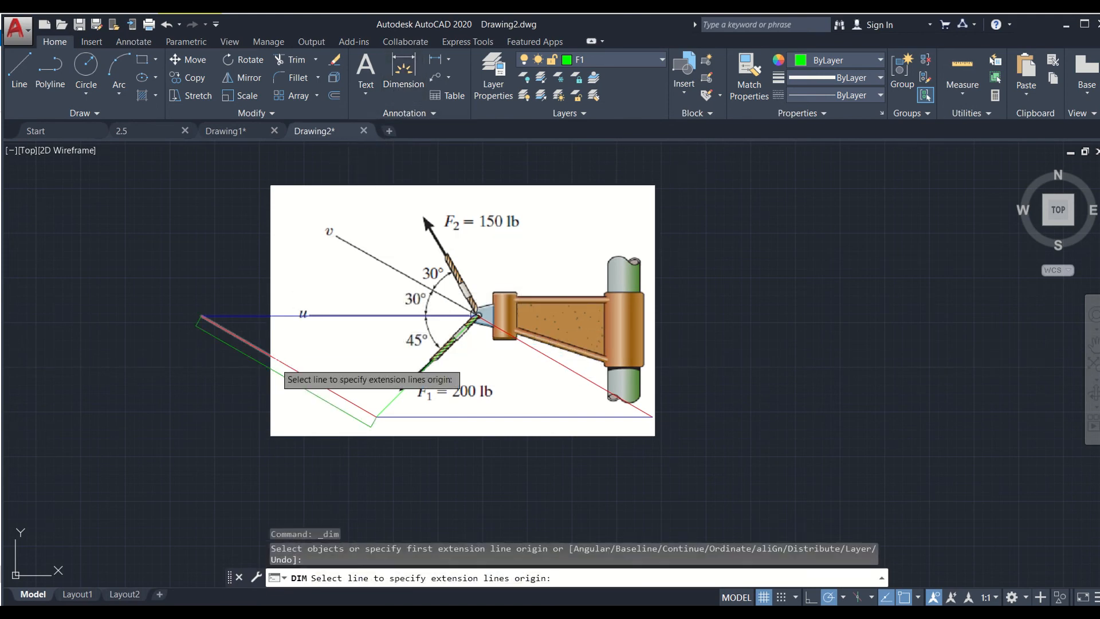
{"action": "left_click", "coordinate": [275, 358]}
{"action": "left_click", "coordinate": [206, 431]}
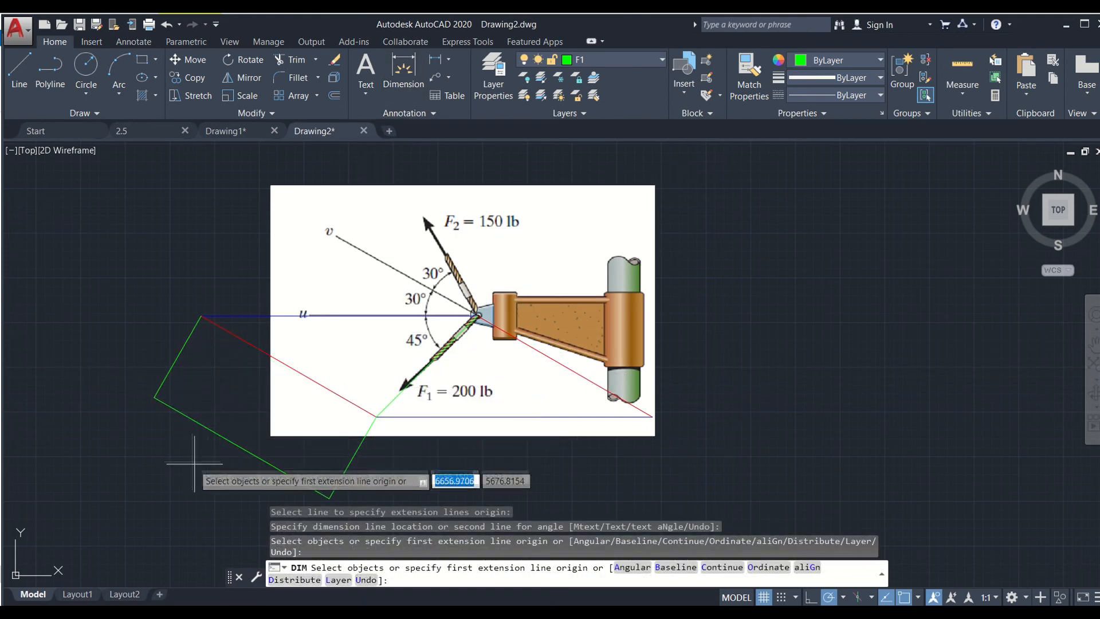
{"action": "key", "text": "Return"}
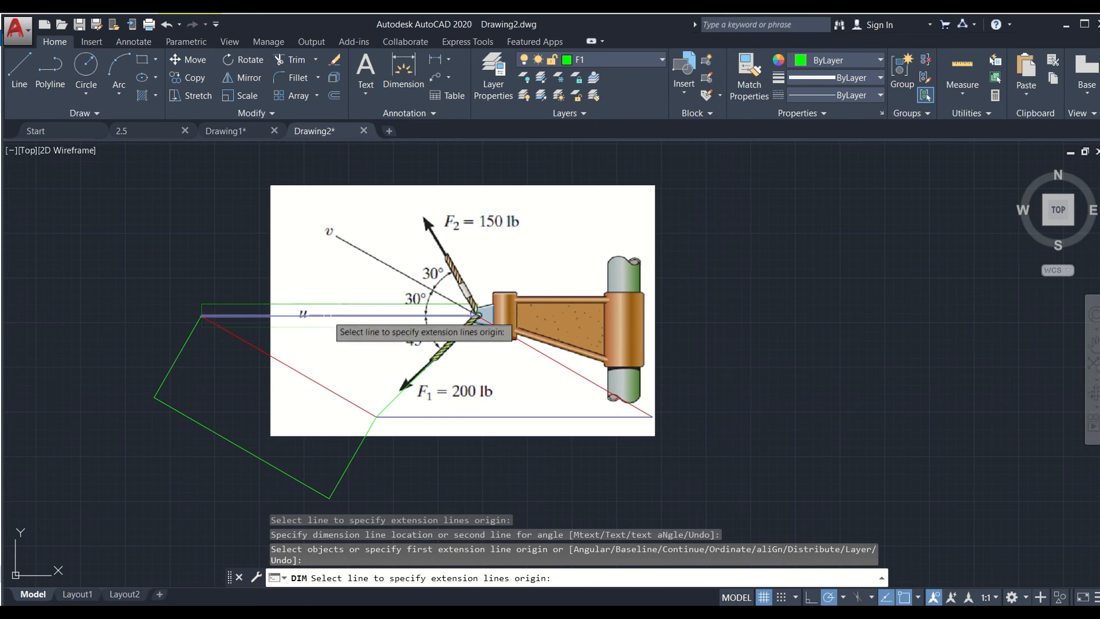
{"action": "left_click", "coordinate": [326, 315]}
{"action": "left_click", "coordinate": [332, 283]}
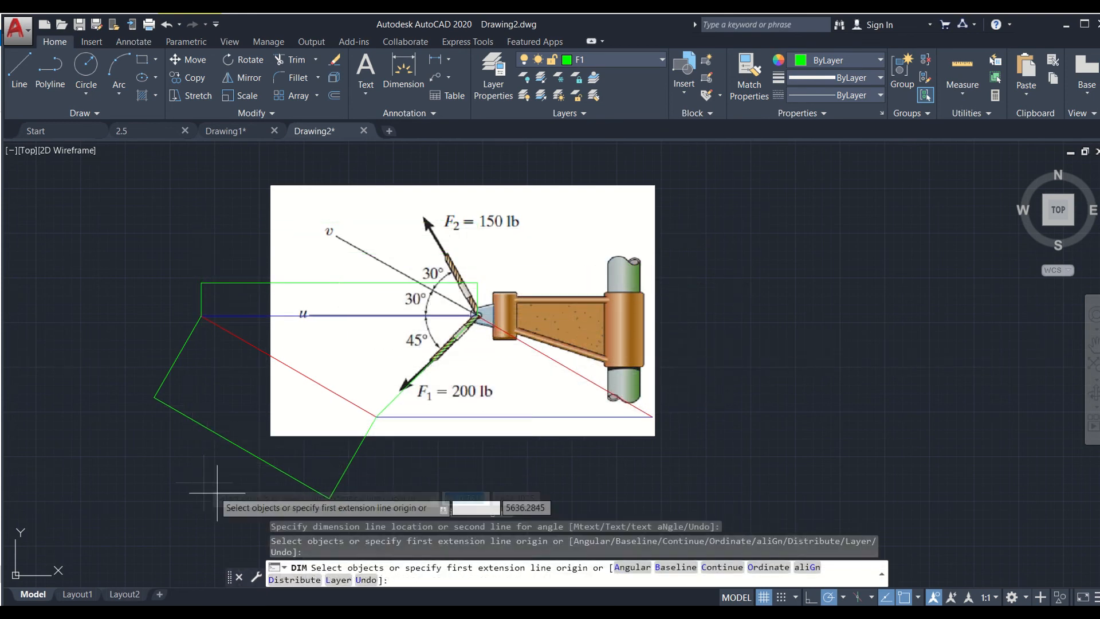
{"action": "key", "text": "Return"}
Examine the aligned dimension of the copied v line to read F1's component along v.
{"action": "left_click", "coordinate": [254, 454]}
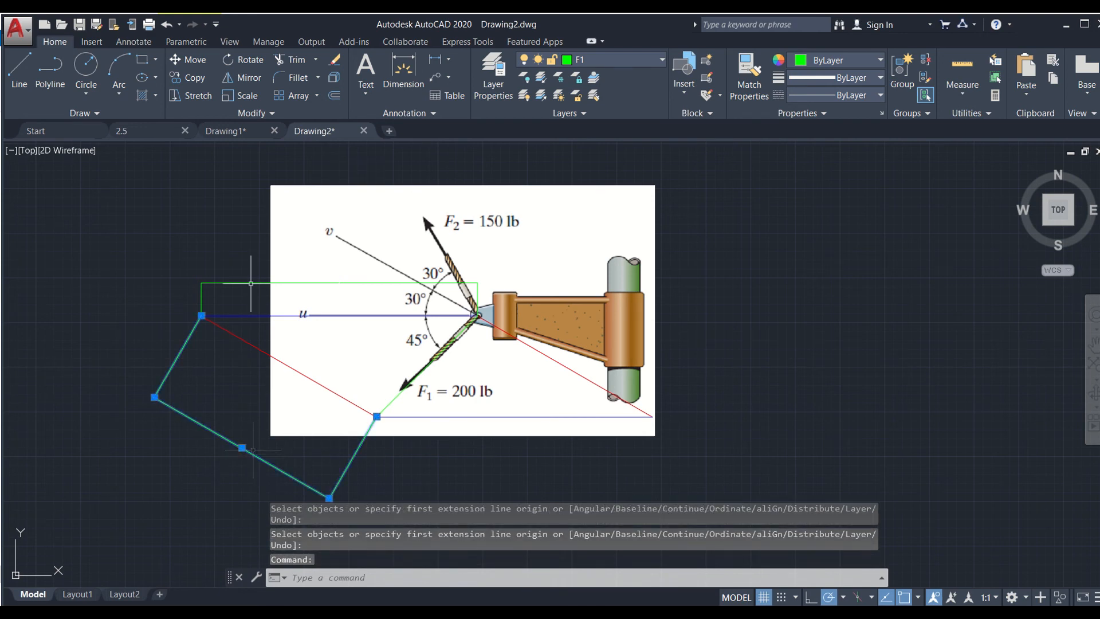
{"action": "scroll", "coordinate": [253, 449], "scroll_direction": "up", "scroll_amount": 6}
{"action": "scroll", "coordinate": [224, 304], "scroll_direction": "up", "scroll_amount": 1}
{"action": "middle_click_drag", "start_coordinate": [171, 324], "coordinate": [402, 298]}
{"action": "scroll", "coordinate": [401, 310], "scroll_direction": "up", "scroll_amount": 10}
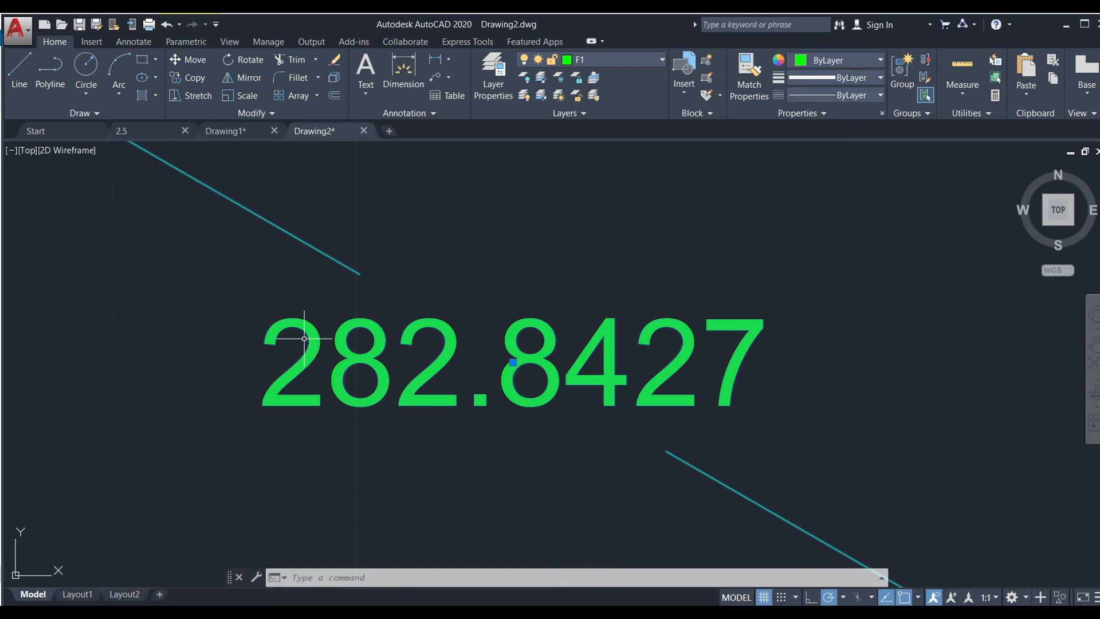
{"action": "scroll", "coordinate": [512, 278], "scroll_direction": "down", "scroll_amount": 10}
{"action": "middle_click_drag", "start_coordinate": [654, 227], "coordinate": [341, 567]}
{"action": "scroll", "coordinate": [511, 308], "scroll_direction": "down", "scroll_amount": 8}
{"action": "middle_click_drag", "start_coordinate": [566, 247], "coordinate": [514, 323]}
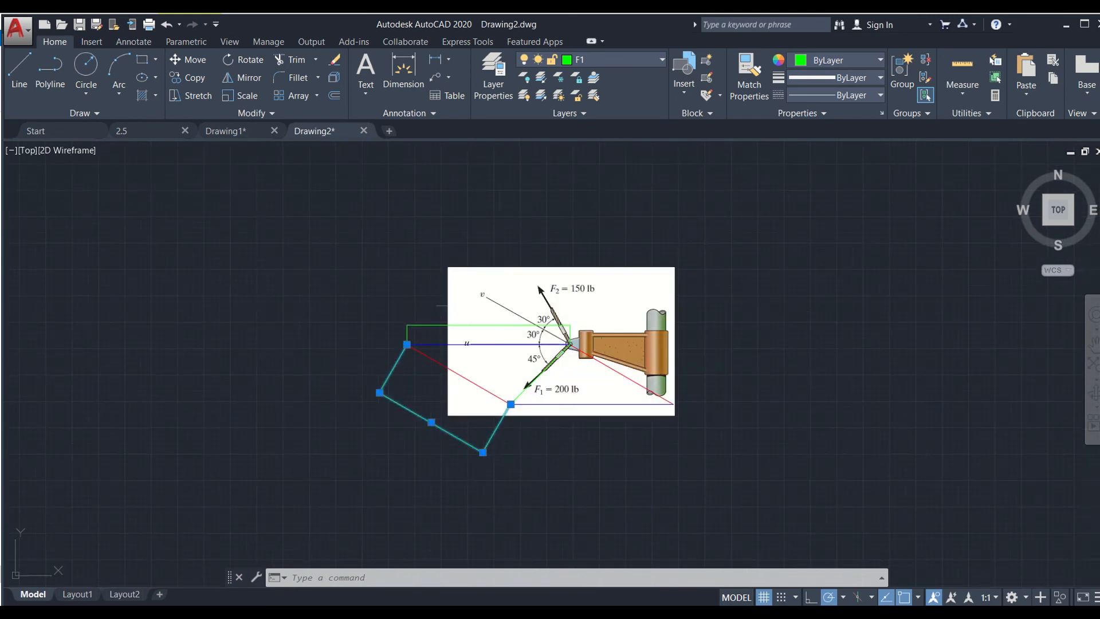
{"action": "scroll", "coordinate": [430, 311], "scroll_direction": "up", "scroll_amount": 6}
{"action": "left_click", "coordinate": [364, 286]}
{"action": "key", "text": "Escape"}
Examine the horizontal dimension above the u axis to read F1's component along u.
{"action": "left_click", "coordinate": [450, 369]}
{"action": "scroll", "coordinate": [629, 348], "scroll_direction": "up", "scroll_amount": 10}
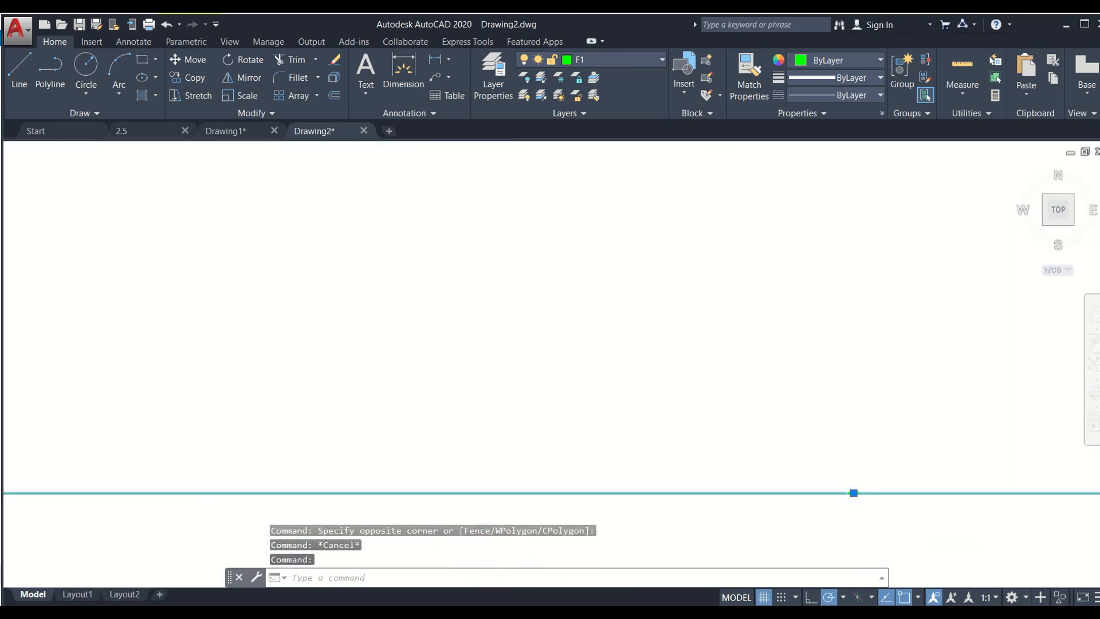
{"action": "middle_click_drag", "start_coordinate": [628, 419], "coordinate": [577, 243]}
{"action": "scroll", "coordinate": [697, 281], "scroll_direction": "up", "scroll_amount": 1}
{"action": "middle_click_drag", "start_coordinate": [697, 281], "coordinate": [140, 249]}
{"action": "scroll", "coordinate": [660, 378], "scroll_direction": "up", "scroll_amount": 7}
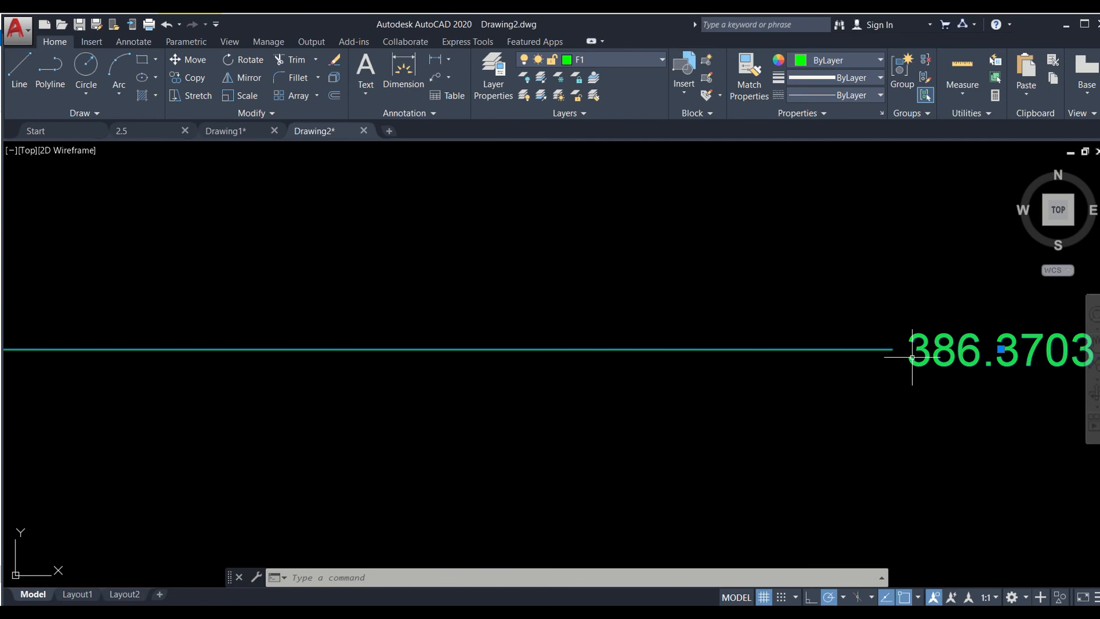
{"action": "middle_click_drag", "start_coordinate": [933, 317], "coordinate": [761, 297]}
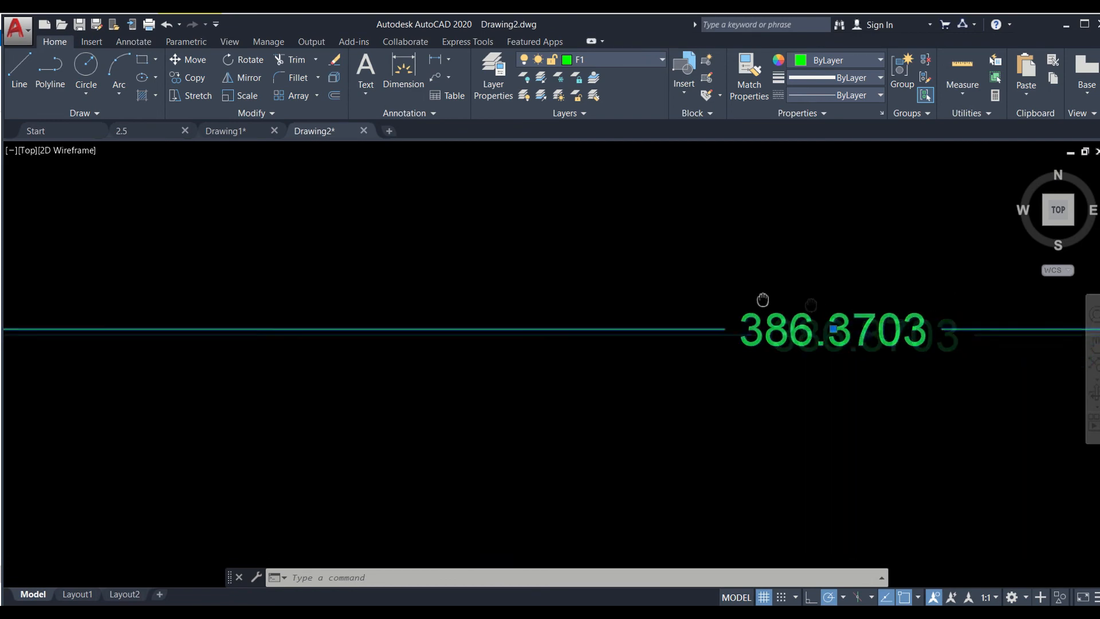
{"action": "scroll", "coordinate": [832, 310], "scroll_direction": "up", "scroll_amount": 2}
{"action": "scroll", "coordinate": [832, 310], "scroll_direction": "up", "scroll_amount": 1}
{"action": "scroll", "coordinate": [832, 310], "scroll_direction": "down", "scroll_amount": 6}
{"action": "scroll", "coordinate": [735, 337], "scroll_direction": "down", "scroll_amount": 2}
{"action": "scroll", "coordinate": [735, 339], "scroll_direction": "down", "scroll_amount": 6}
{"action": "middle_click_drag", "start_coordinate": [728, 344], "coordinate": [577, 302]}
{"action": "key", "text": "Escape"}
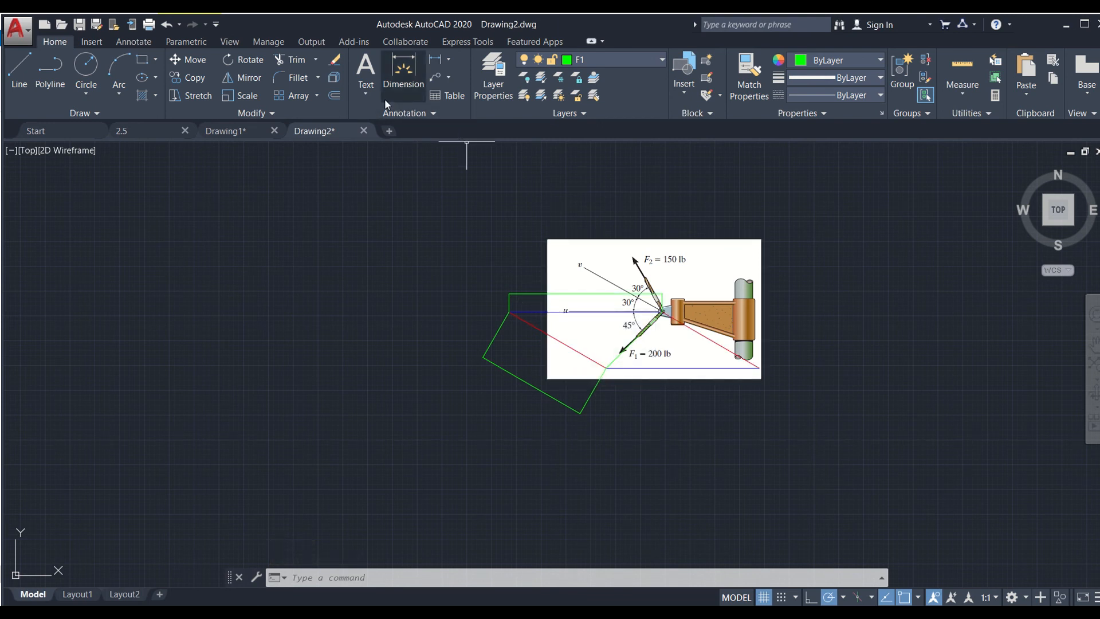
Add an angular dimension between the copied v line and the green F1 line, with its arc inside the parallelogram.
{"action": "left_click", "coordinate": [447, 61]}
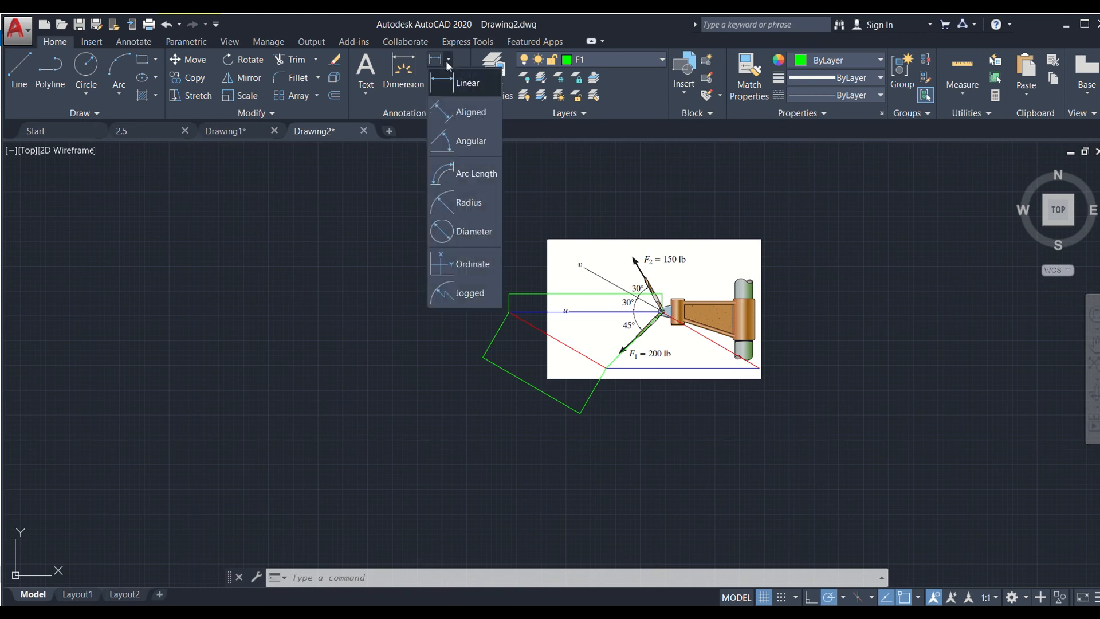
{"action": "left_click", "coordinate": [472, 144]}
{"action": "scroll", "coordinate": [630, 367], "scroll_direction": "down", "scroll_amount": 2}
{"action": "scroll", "coordinate": [581, 369], "scroll_direction": "up", "scroll_amount": 6}
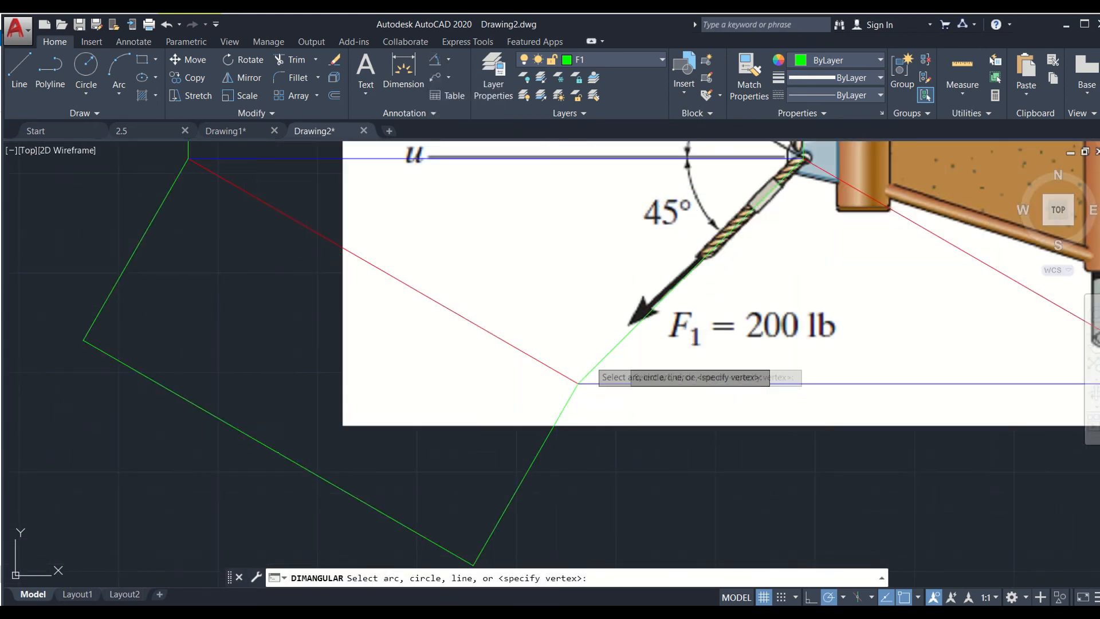
{"action": "left_click", "coordinate": [283, 214]}
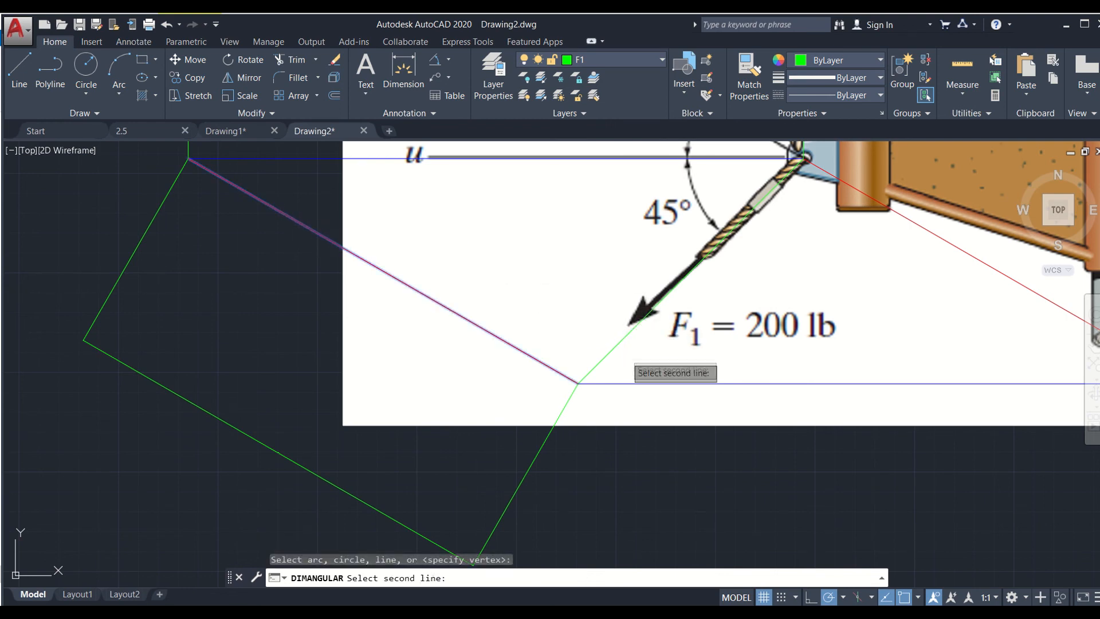
{"action": "scroll", "coordinate": [623, 353], "scroll_direction": "down", "scroll_amount": 5}
{"action": "scroll", "coordinate": [630, 350], "scroll_direction": "up", "scroll_amount": 10}
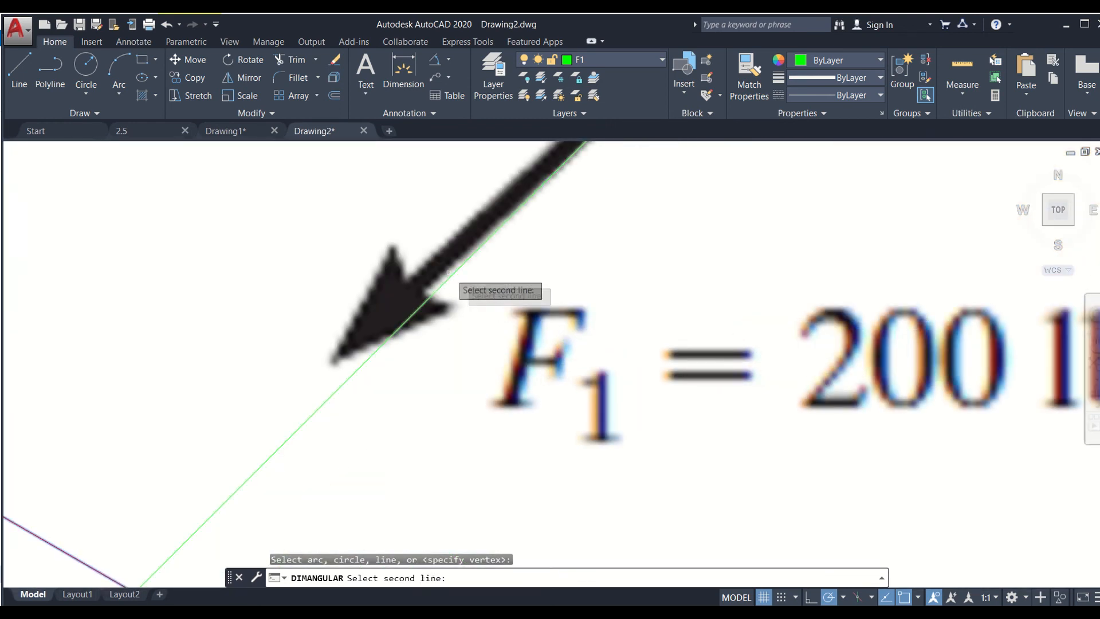
{"action": "left_click", "coordinate": [450, 274]}
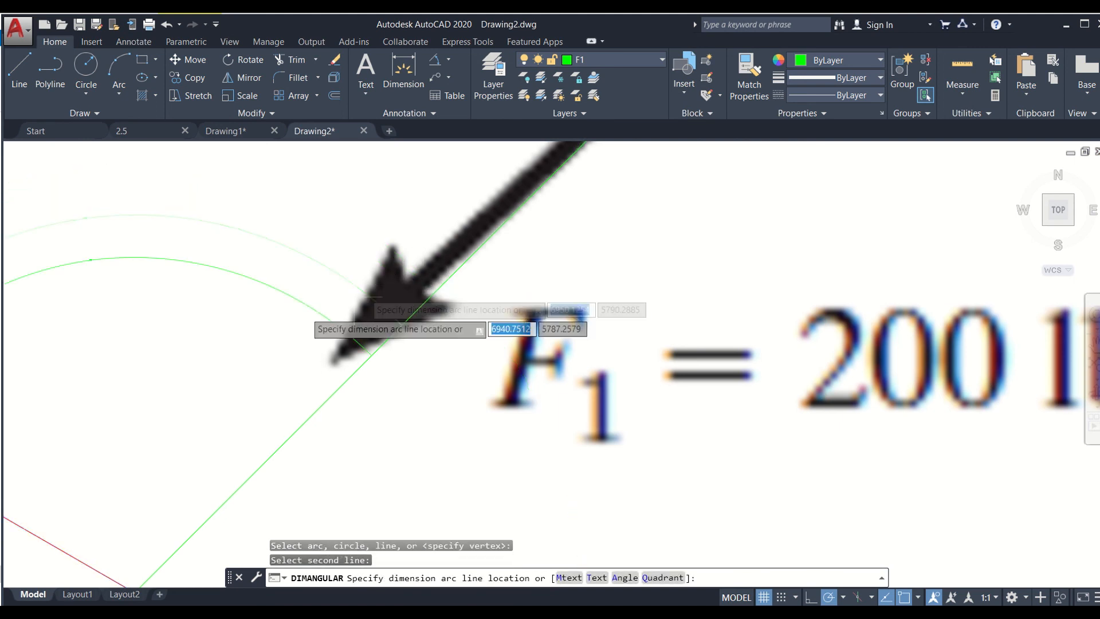
{"action": "left_click", "coordinate": [218, 321]}
{"action": "scroll", "coordinate": [343, 286], "scroll_direction": "up", "scroll_amount": 8}
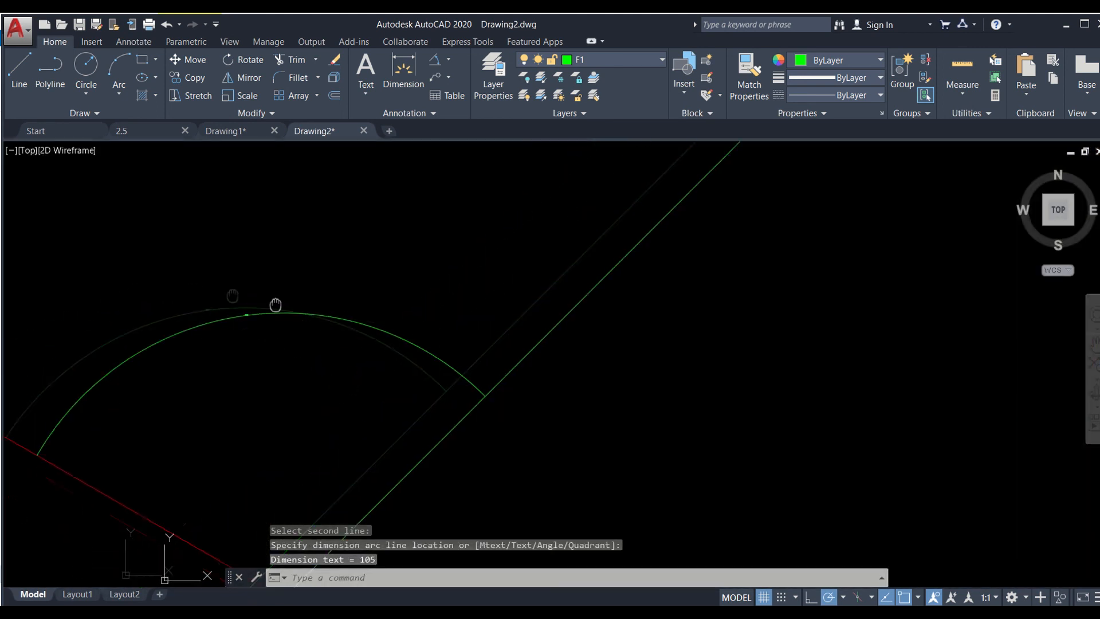
{"action": "scroll", "coordinate": [401, 293], "scroll_direction": "down", "scroll_amount": 10}
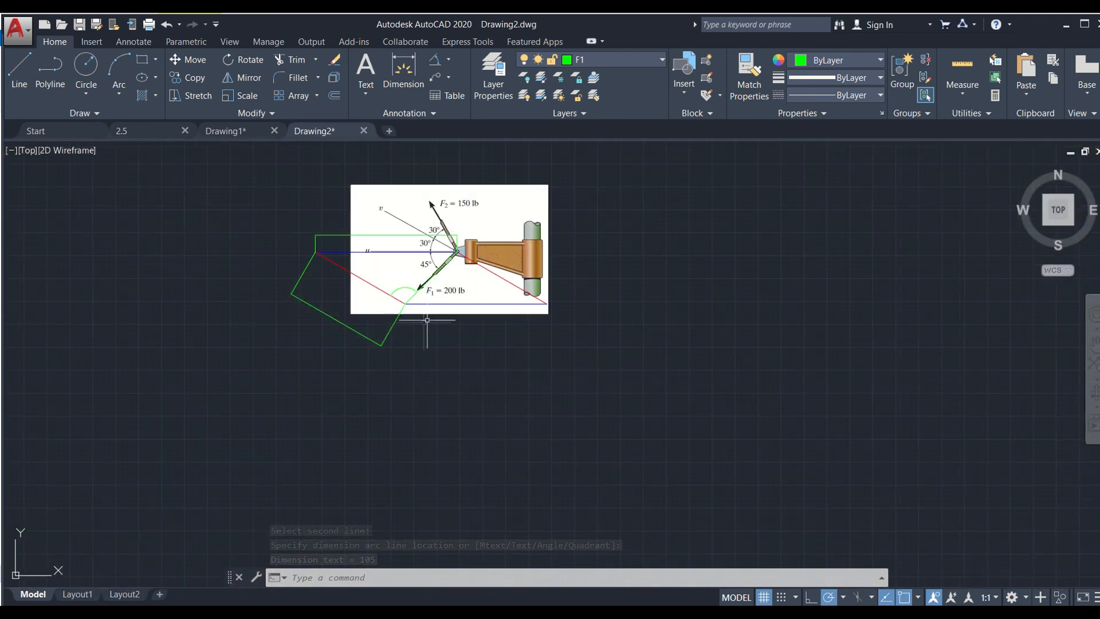
{"action": "middle_click_drag", "start_coordinate": [459, 317], "coordinate": [461, 262]}
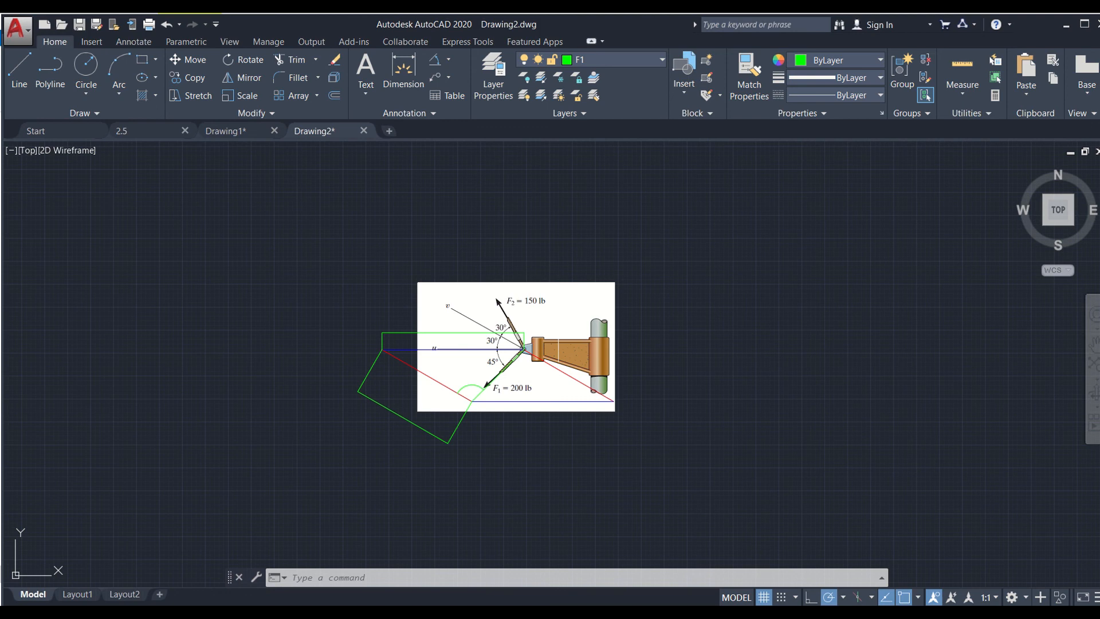
Switch to the 2.5 drawing and examine its dimensioned force parallelogram, selecting the green u line for reference.
{"action": "left_click", "coordinate": [123, 132]}
{"action": "middle_click_drag", "start_coordinate": [437, 288], "coordinate": [466, 222]}
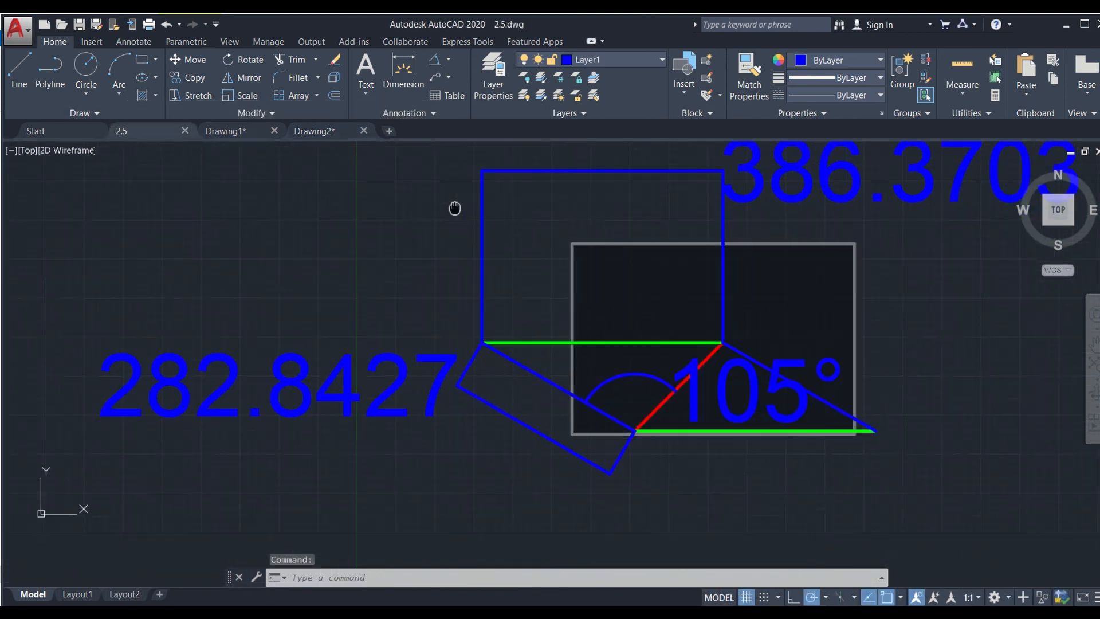
{"action": "middle_click_drag", "start_coordinate": [673, 408], "coordinate": [548, 384]}
{"action": "middle_click_drag", "start_coordinate": [406, 285], "coordinate": [335, 337]}
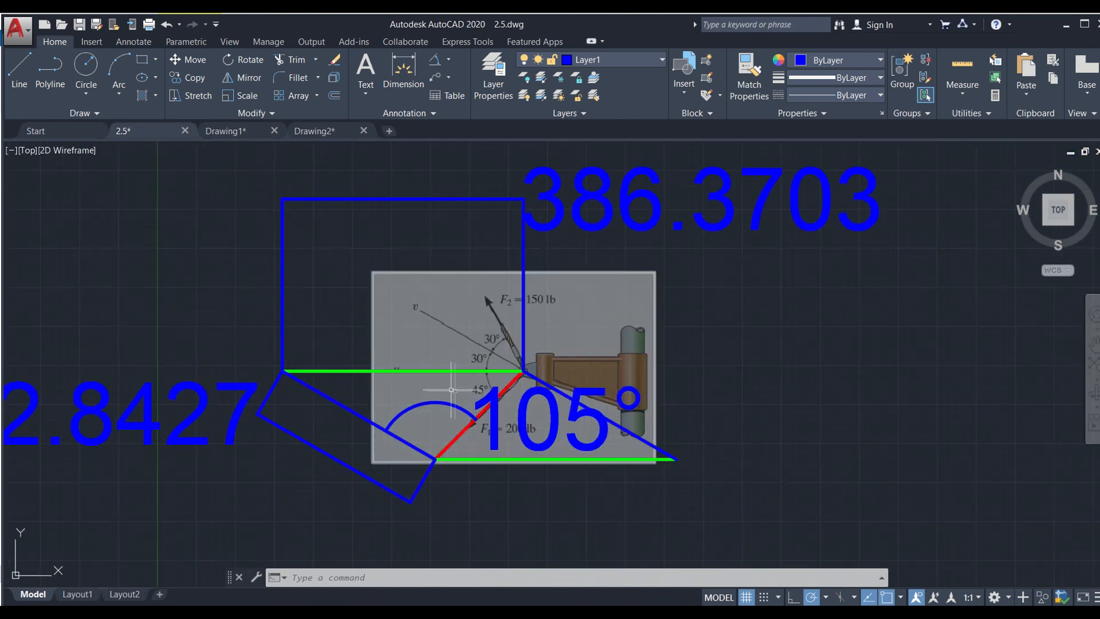
{"action": "left_click", "coordinate": [456, 371]}
{"action": "left_click", "coordinate": [700, 291]}
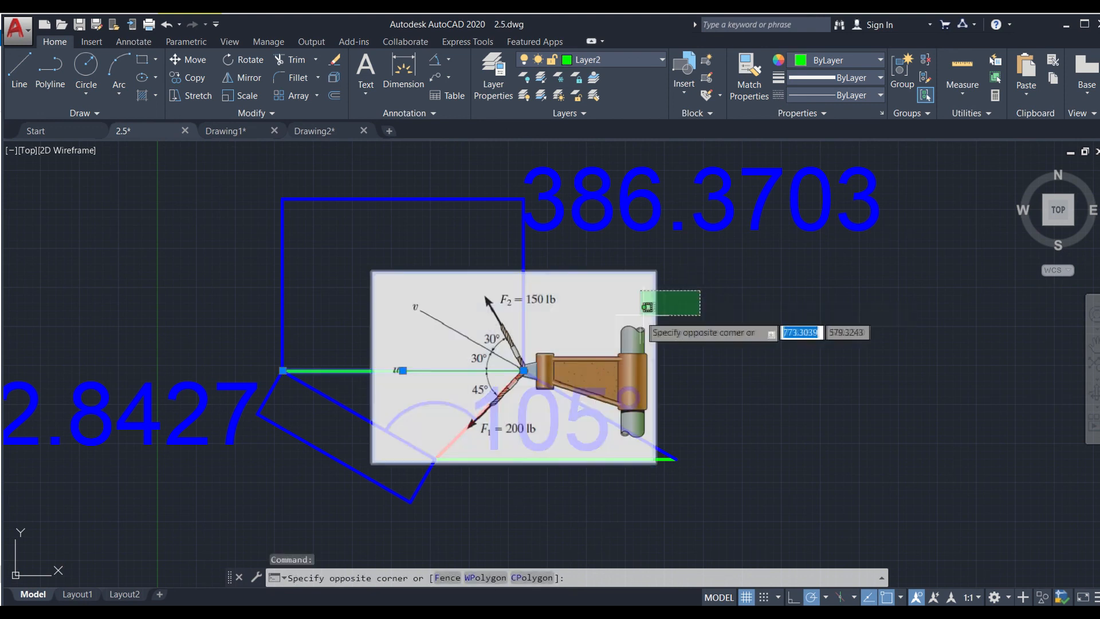
{"action": "left_click", "coordinate": [713, 306]}
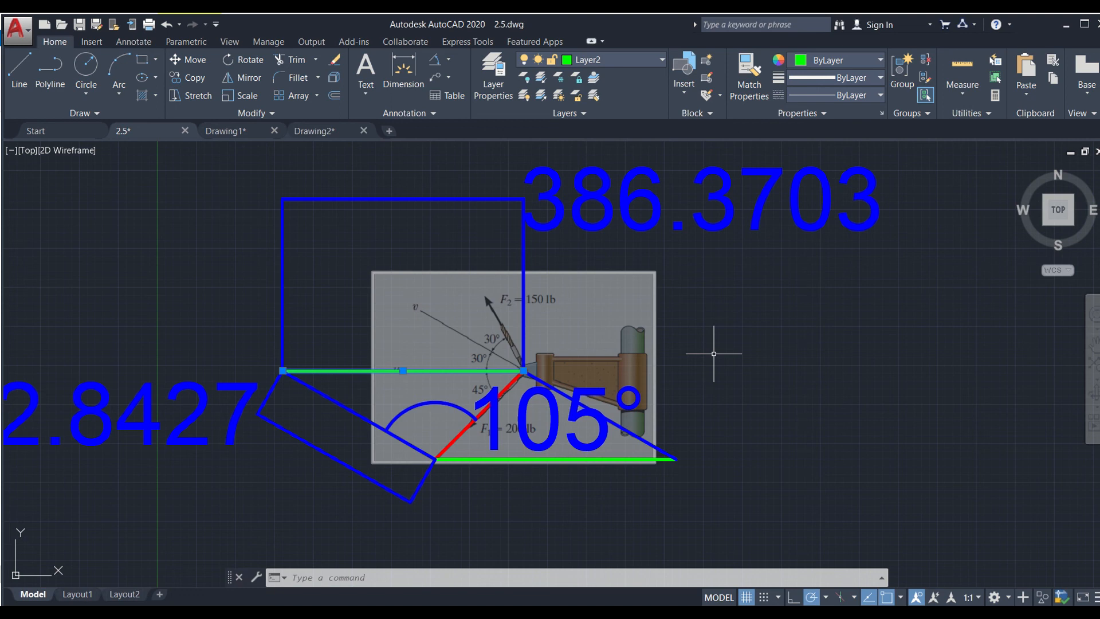
Switch to the Engineering Mechanics - Statics PDF in Adobe Acrobat Reader to check the Chapter 2 answers for problem 2–5.
{"action": "key", "text": "alt+Tab"}
{"action": "key", "text": "alt+Tab"}
{"action": "key", "text": "alt+Tab"}
{"action": "key", "text": "alt+Tab"}
{"action": "key", "text": "alt+Tab"}
{"action": "left_click", "coordinate": [678, 377]}
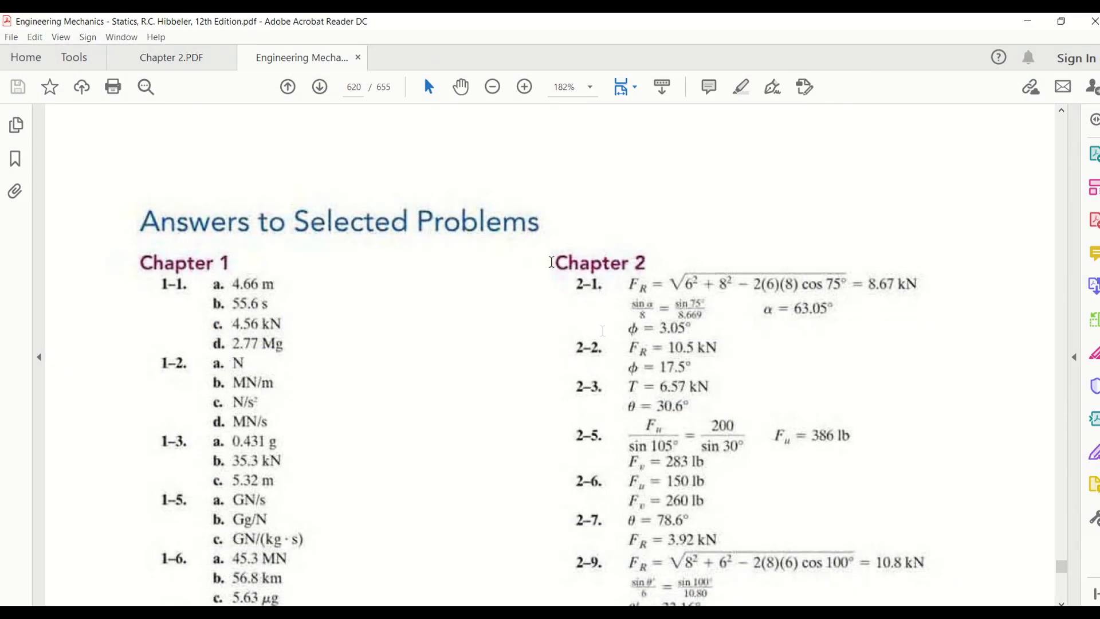